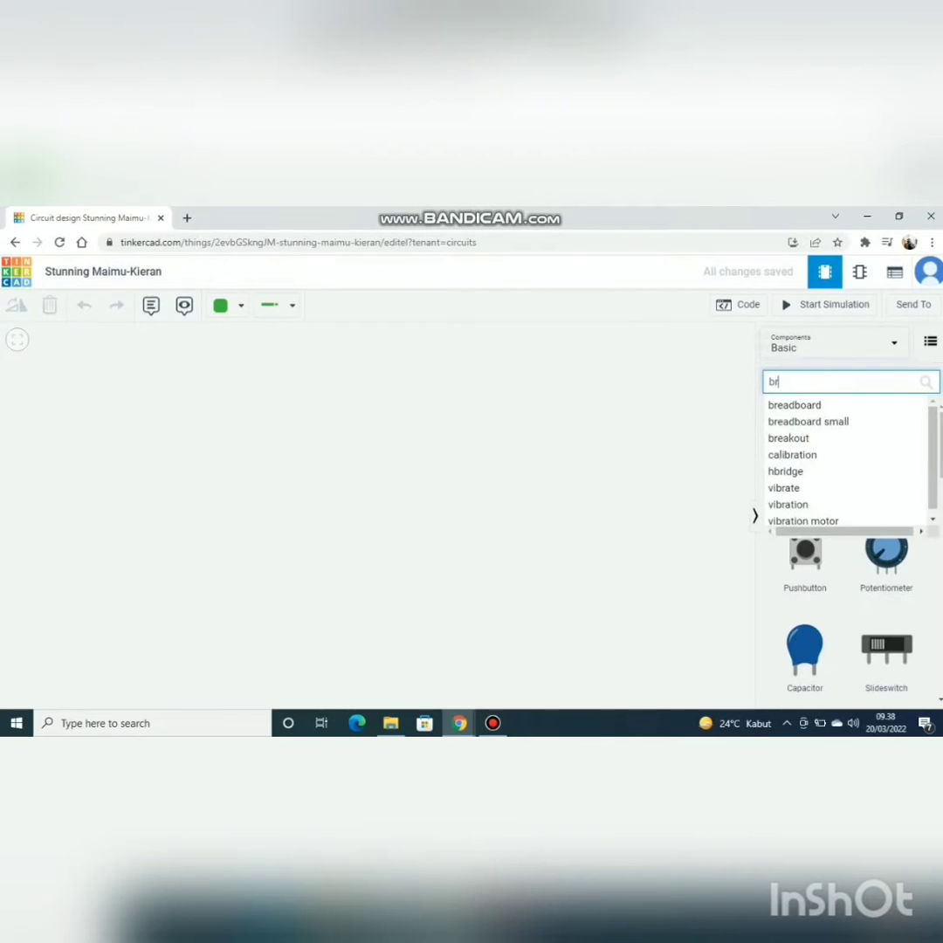
Step: Find the breadboard component and place a full-size Breadboard in the middle of the empty workspace
click(794, 405)
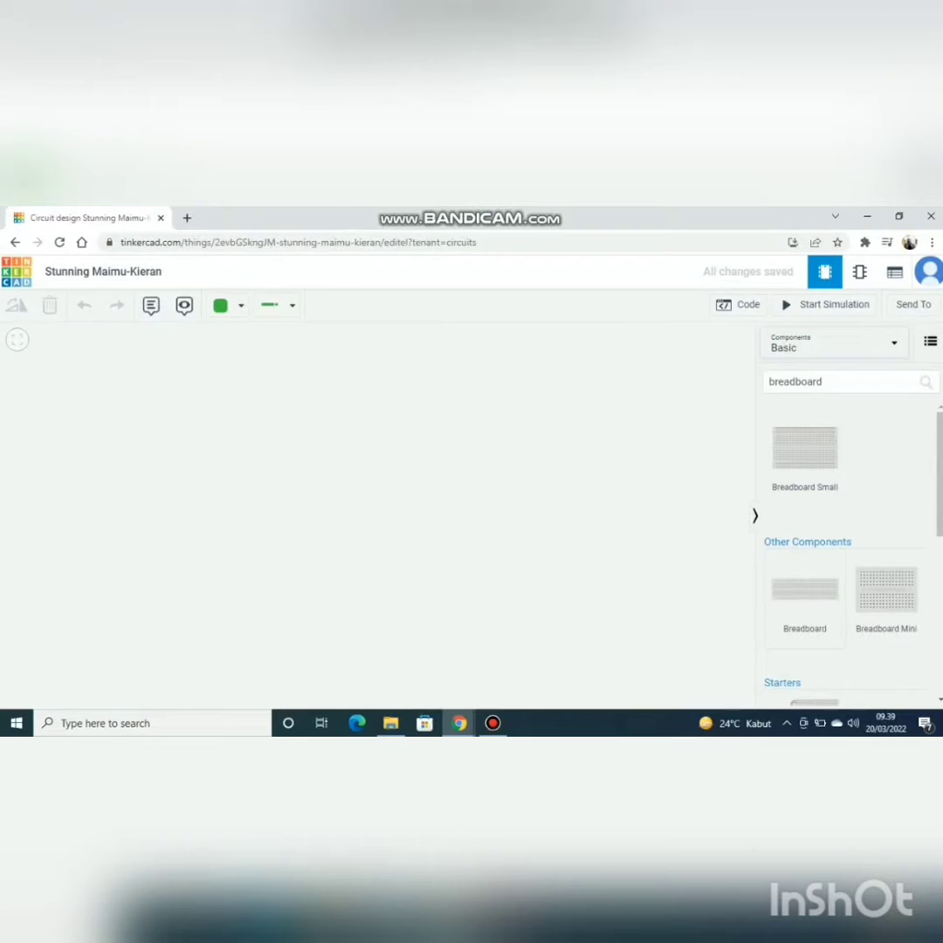
click(307, 455)
scroll(369, 488, up, 2)
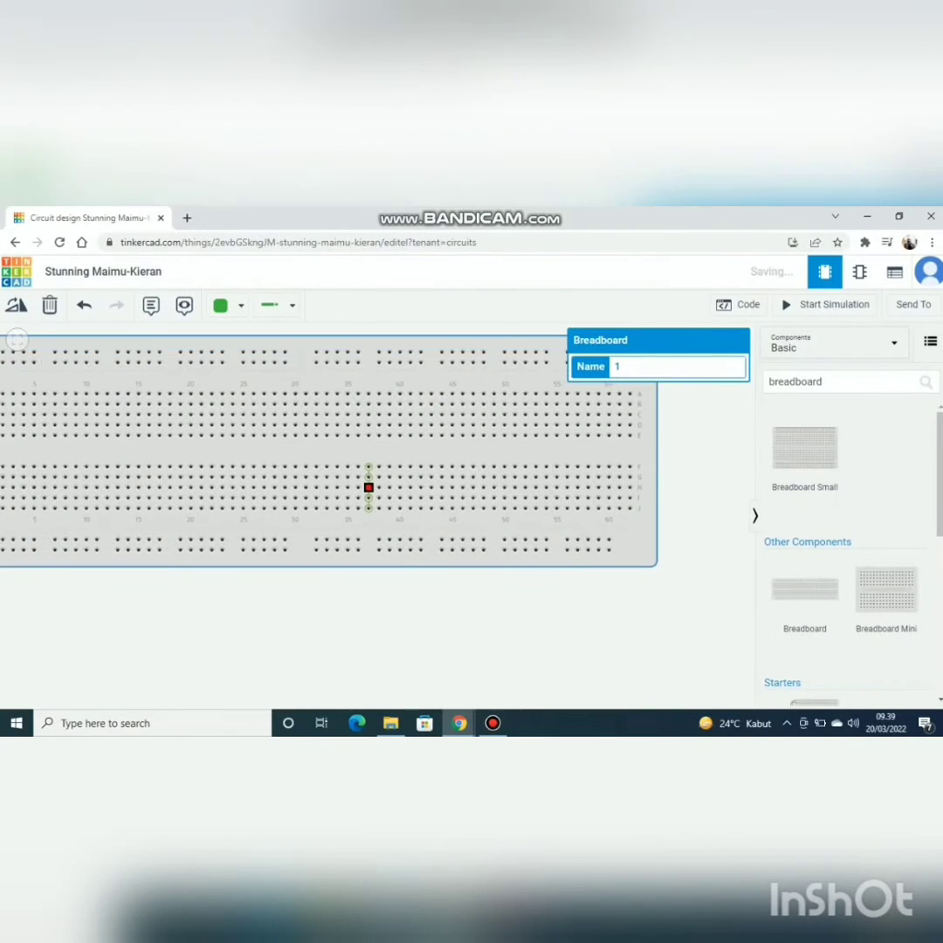
scroll(368, 488, down, 3)
drag(273, 399, 369, 446)
scroll(369, 446, down, 2)
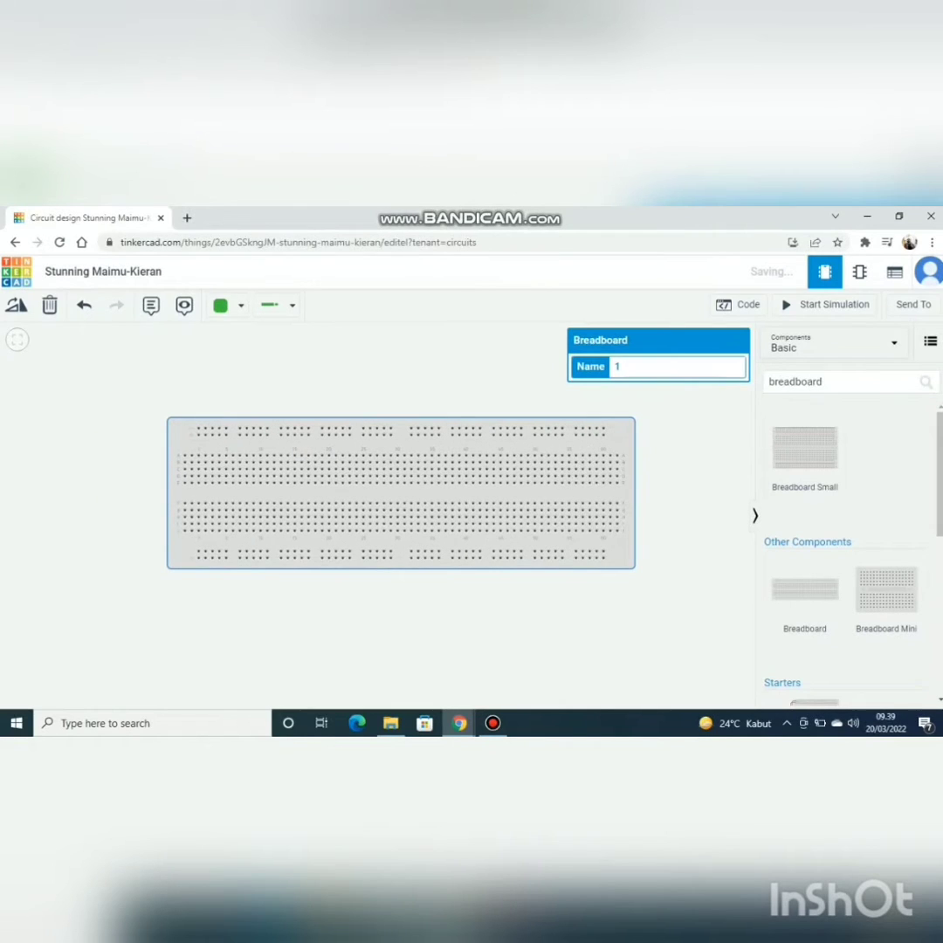
Step: Search the components for 7408 and place the Quad AND gate across the breadboard's centre gap, around columns 19 to 25
click(829, 381)
key(BackSpace)
key(BackSpace)
key(BackSpace)
key(BackSpace)
key(BackSpace)
key(BackSpace)
key(BackSpace)
key(BackSpace)
key(BackSpace)
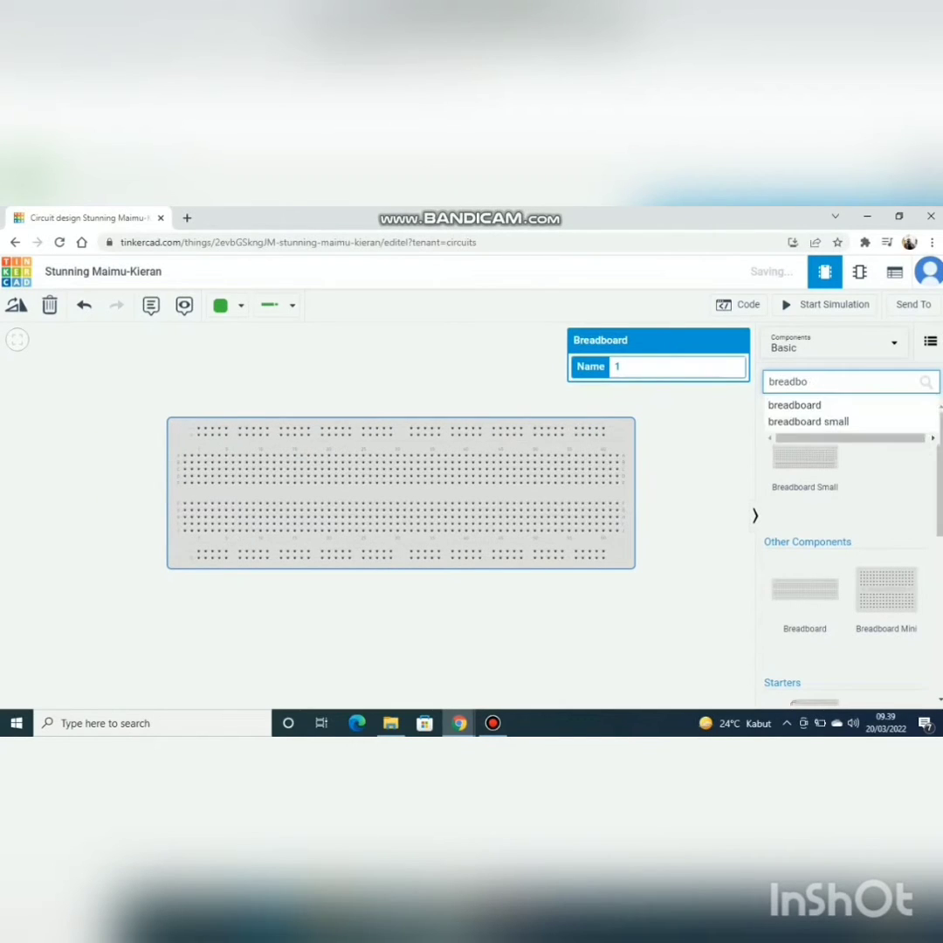
text(7408)
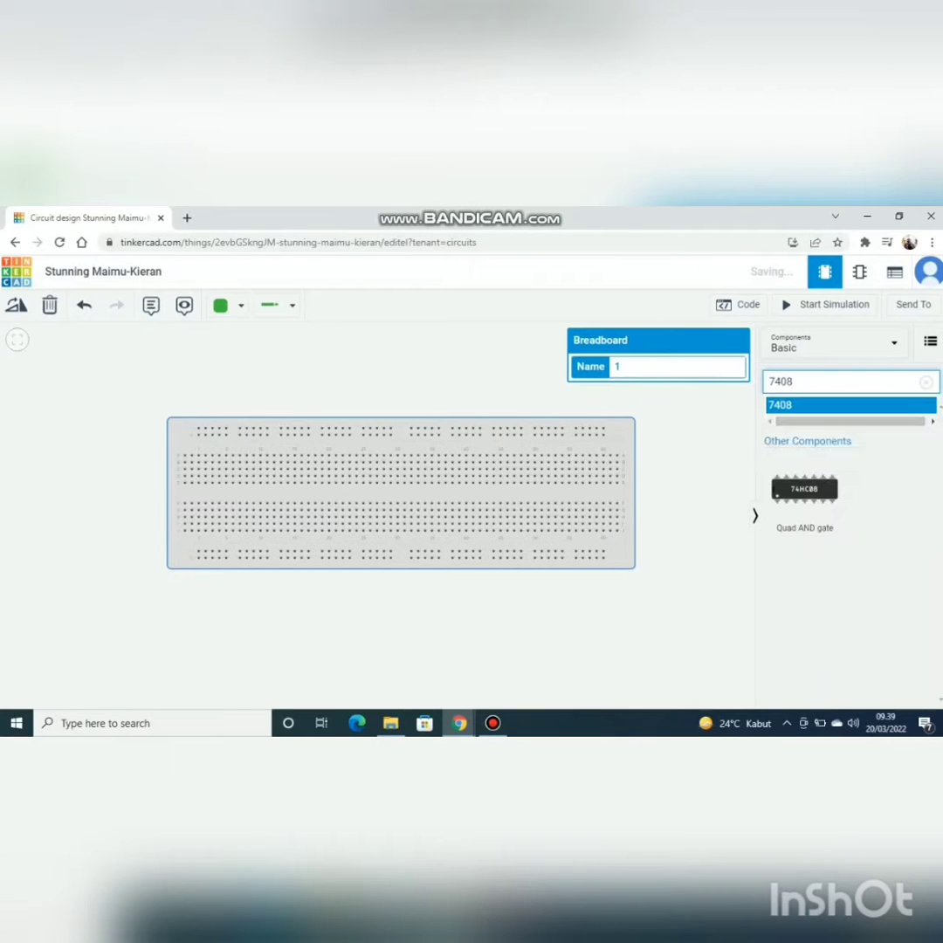
key(Return)
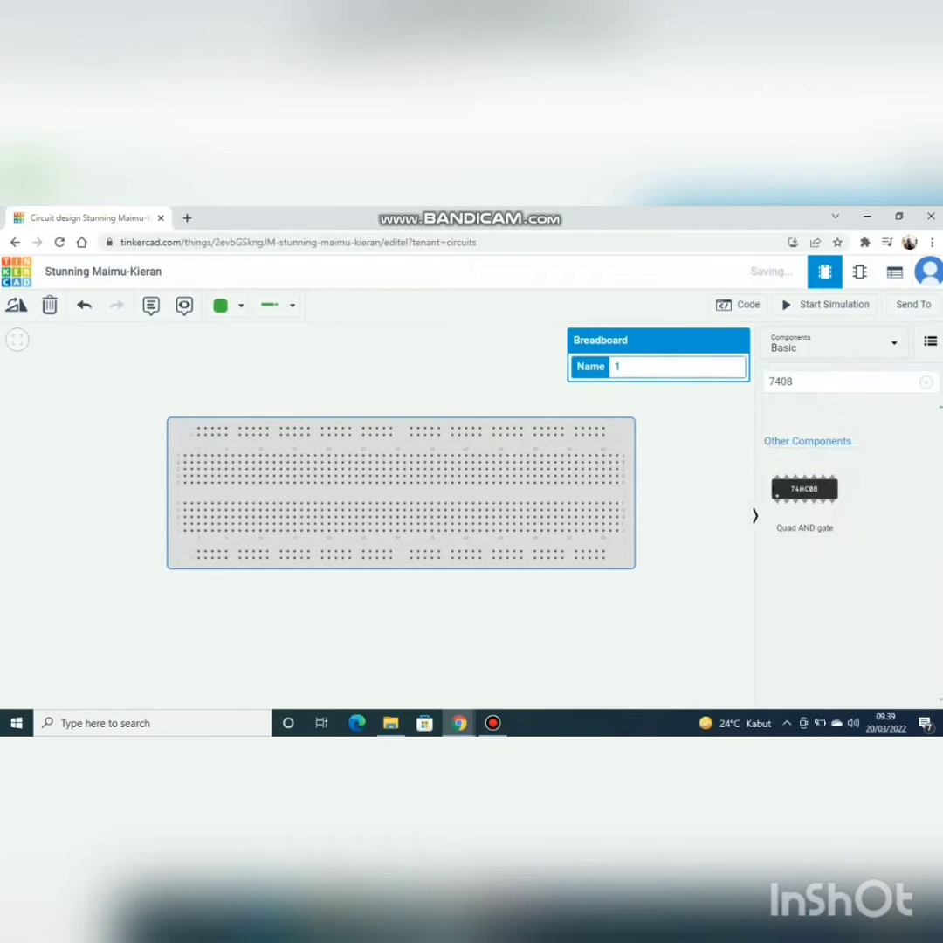
click(804, 497)
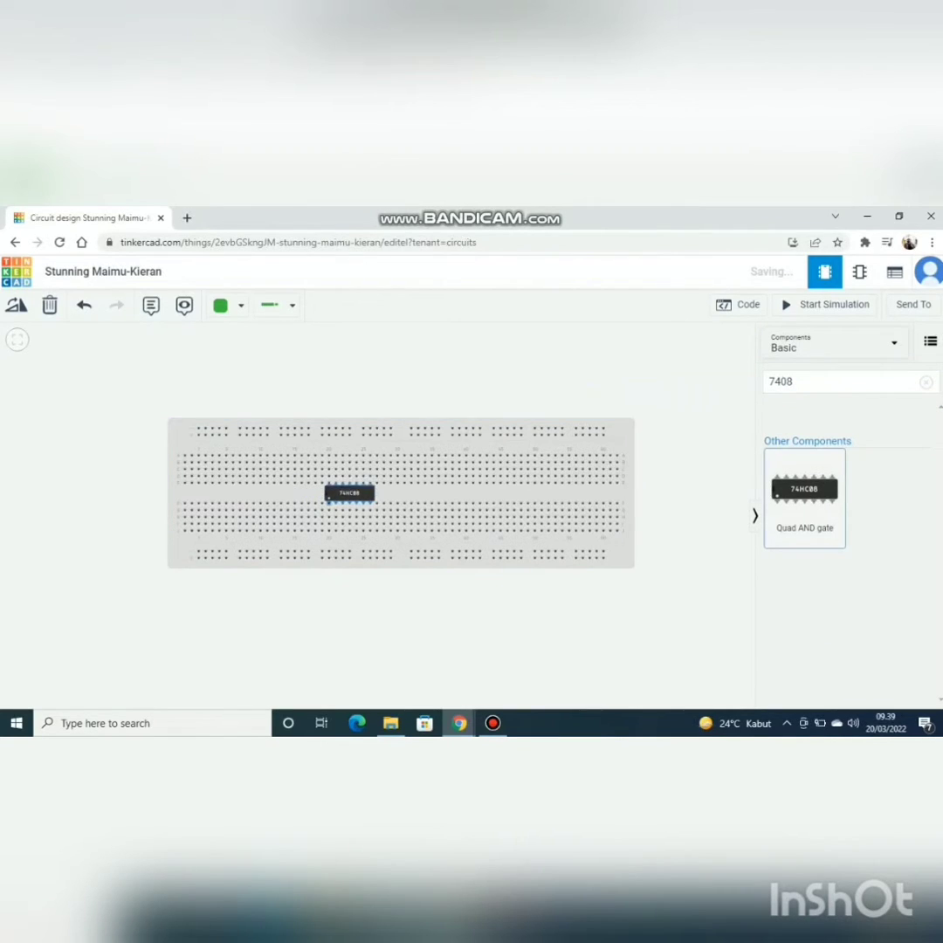
click(343, 493)
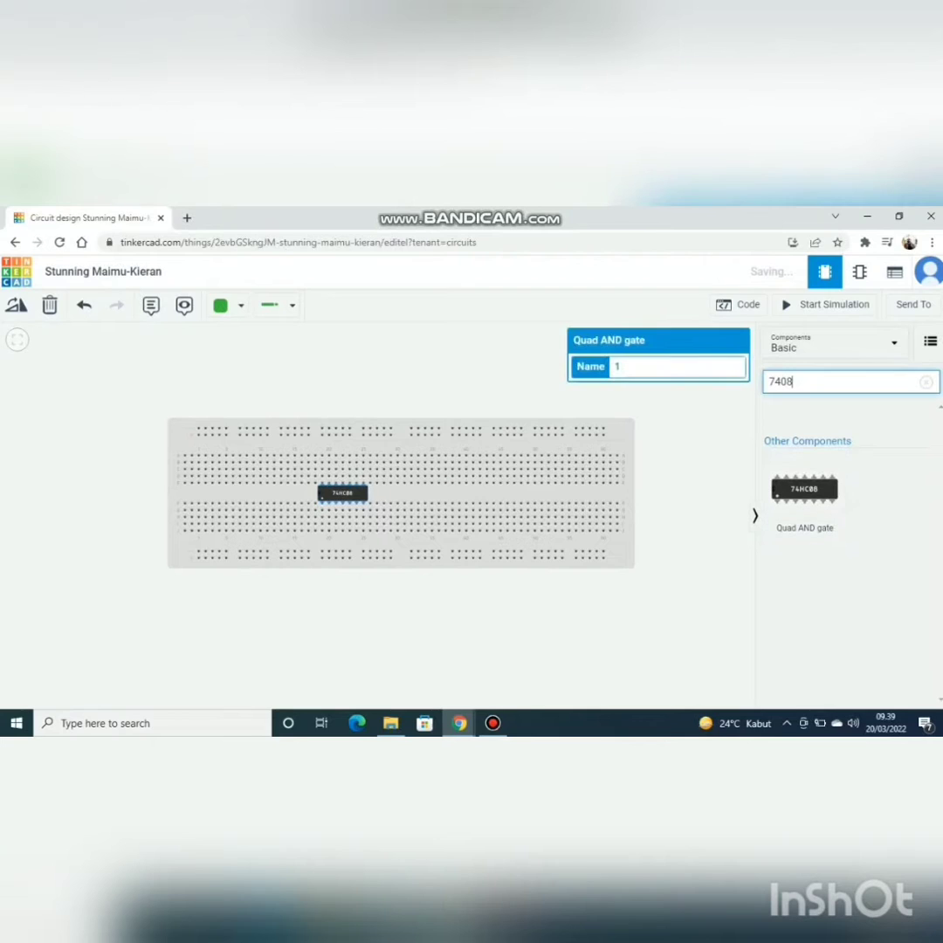
Step: Search the components for battery and place a 1.5V Battery to the left of the breadboard
key(BackSpace)
key(BackSpace)
key(BackSpace)
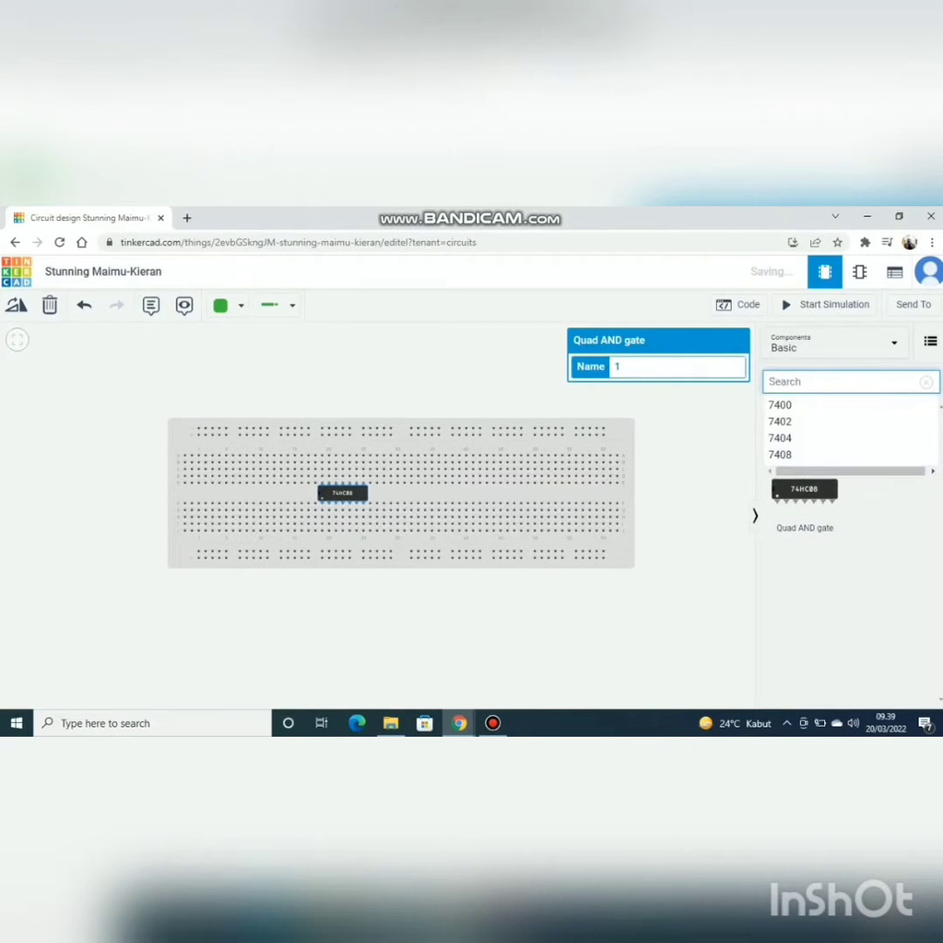
text(batr)
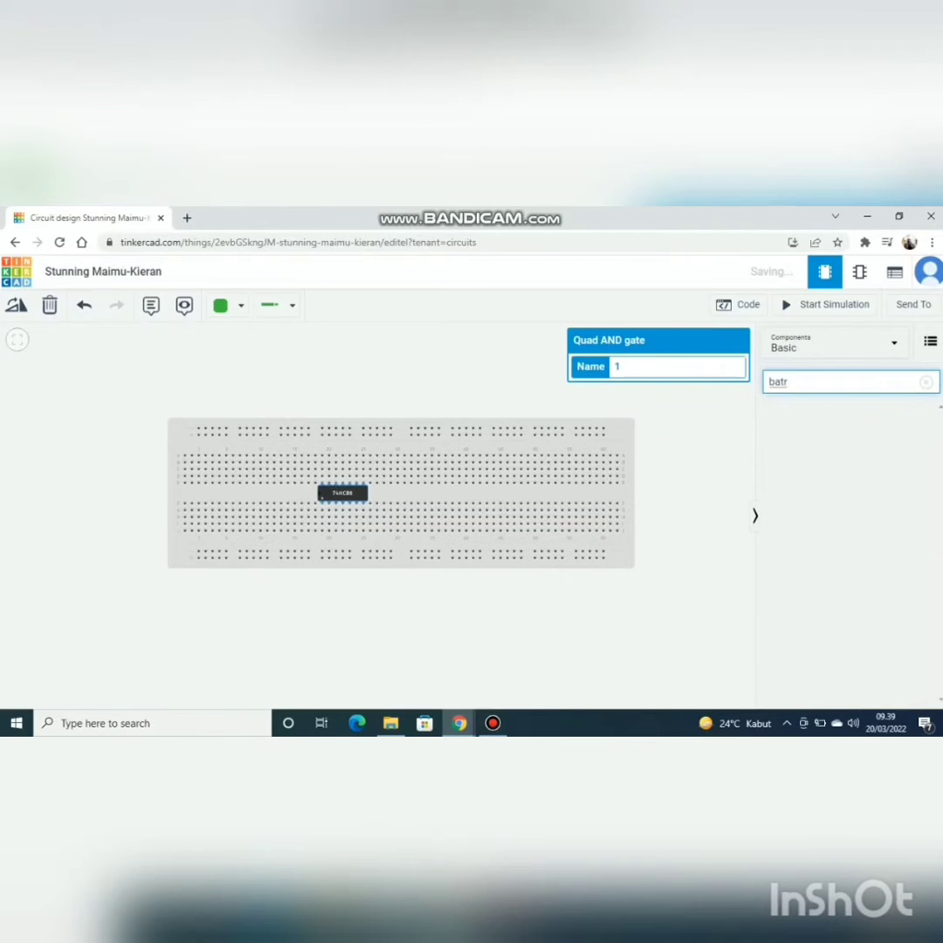
key(BackSpace)
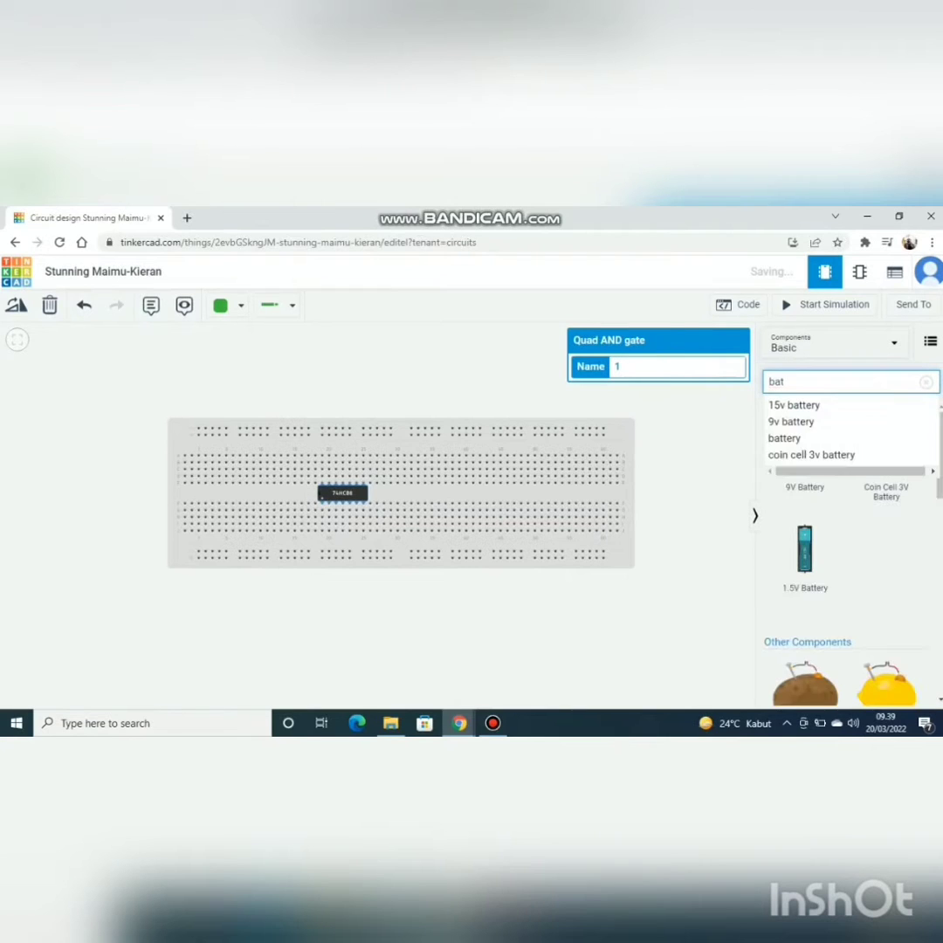
click(783, 438)
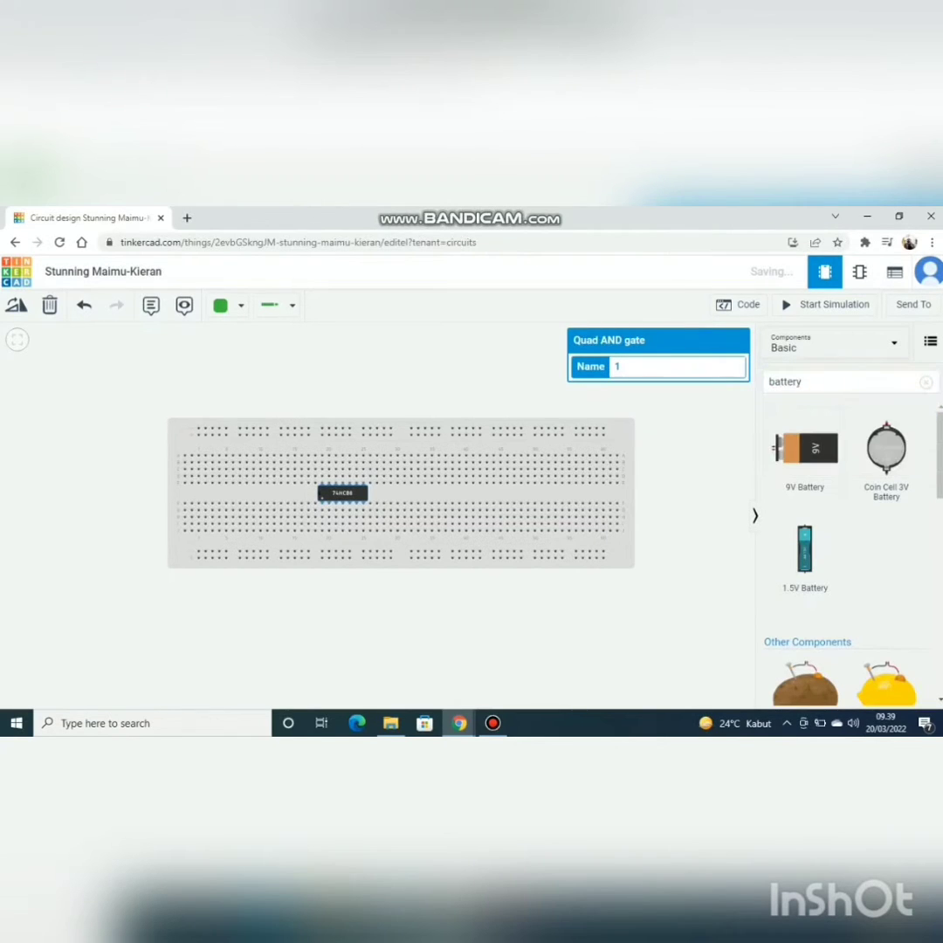
drag(804, 548, 113, 506)
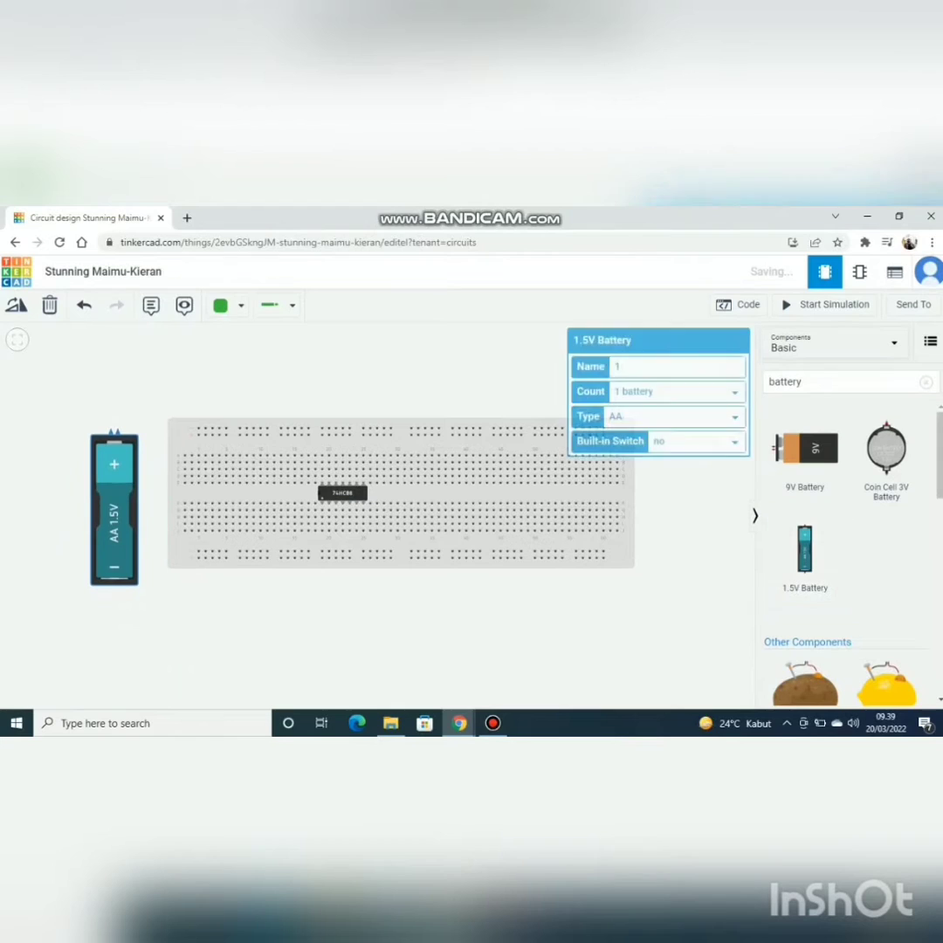
Step: Set the battery count to 4 batteries and move the enlarged pack clear of the breadboard's left edge
click(676, 391)
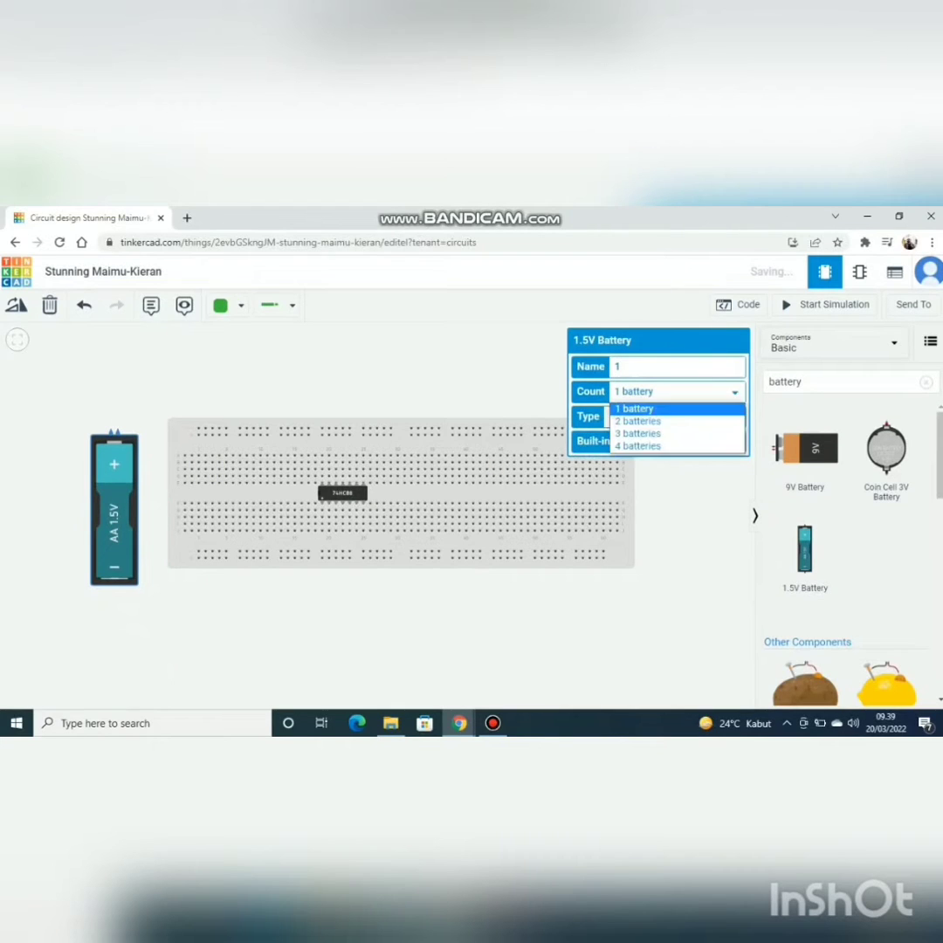
click(633, 444)
drag(160, 527, 128, 536)
scroll(127, 537, up, 1)
drag(131, 642, 211, 642)
click(166, 532)
drag(166, 532, 130, 532)
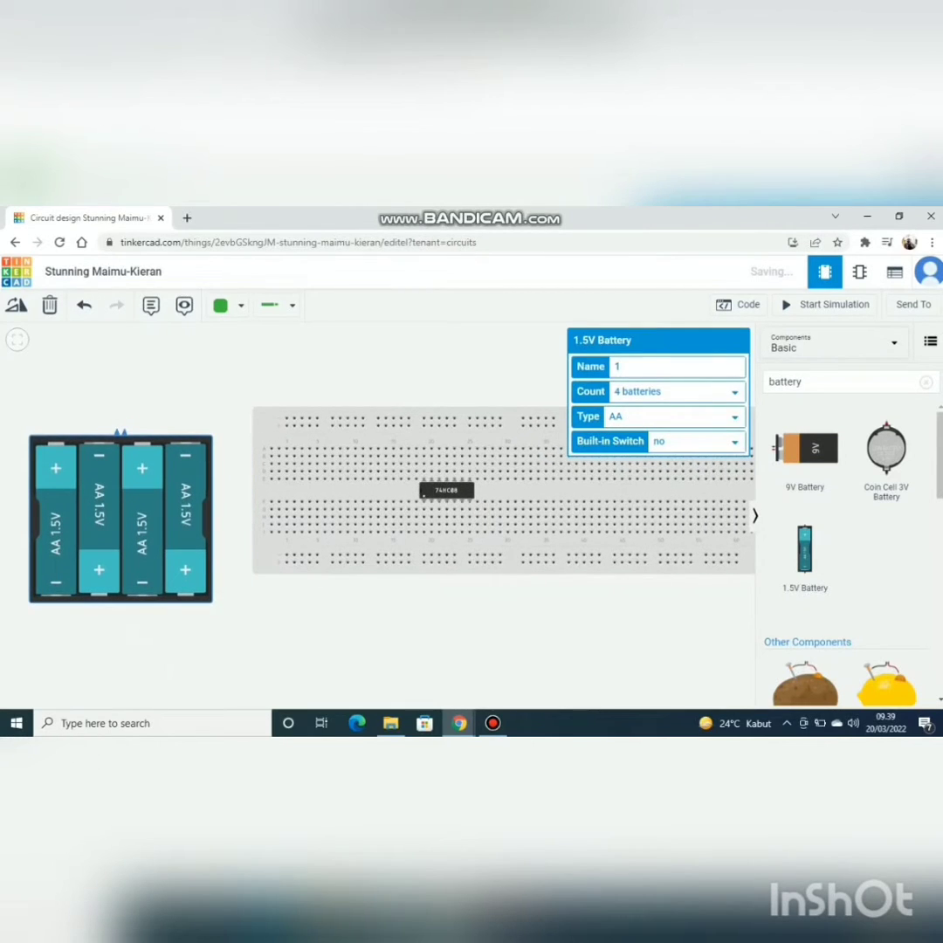
click(140, 637)
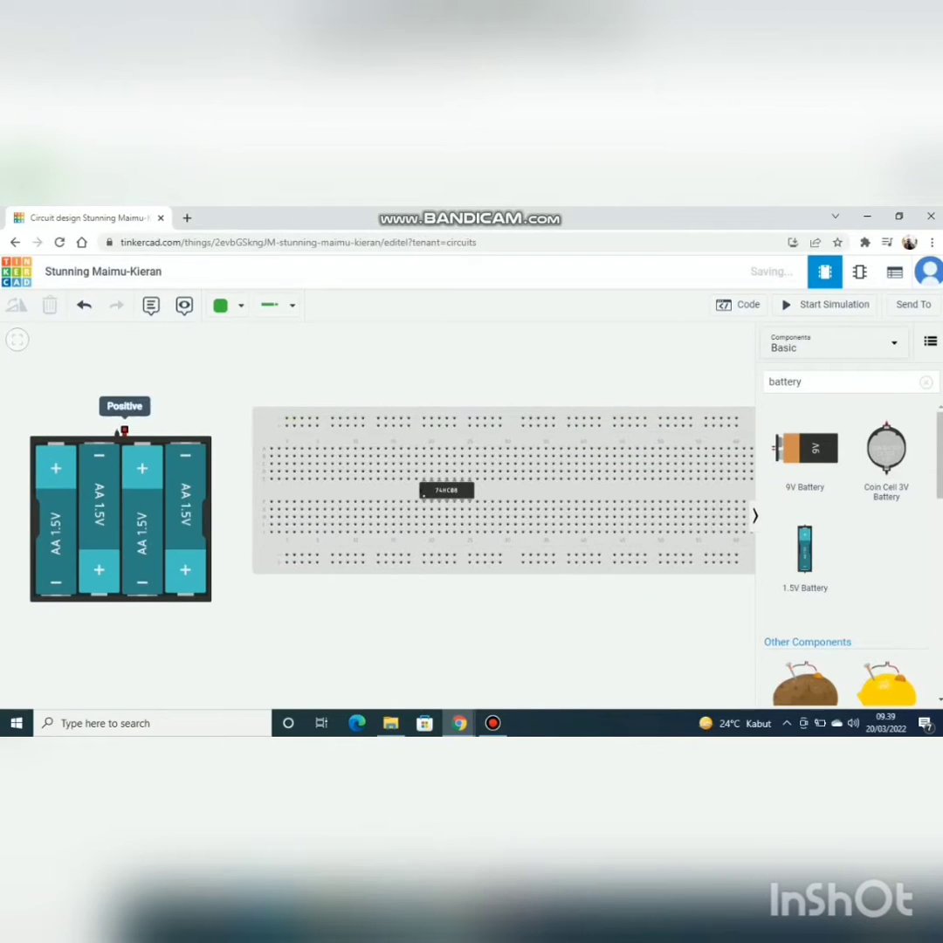
Step: Wire the battery pack's positive terminal to the start of the breadboard's upper positive rail and colour the wire red
click(123, 430)
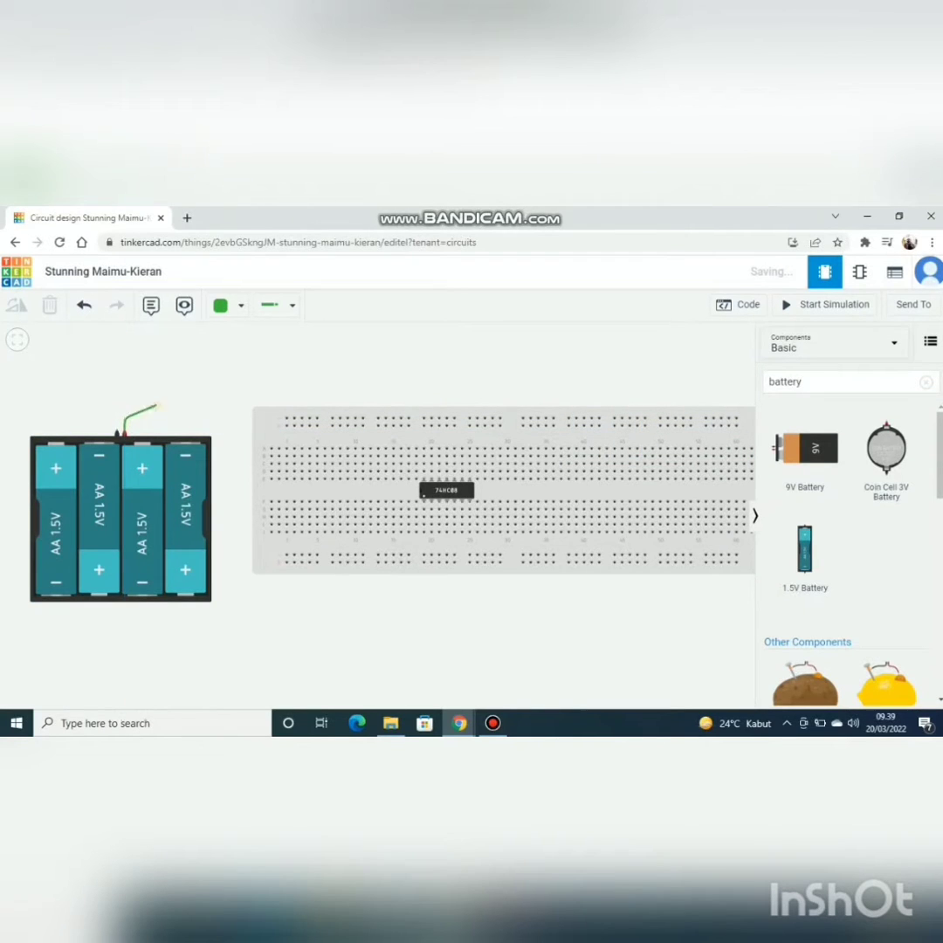
click(286, 425)
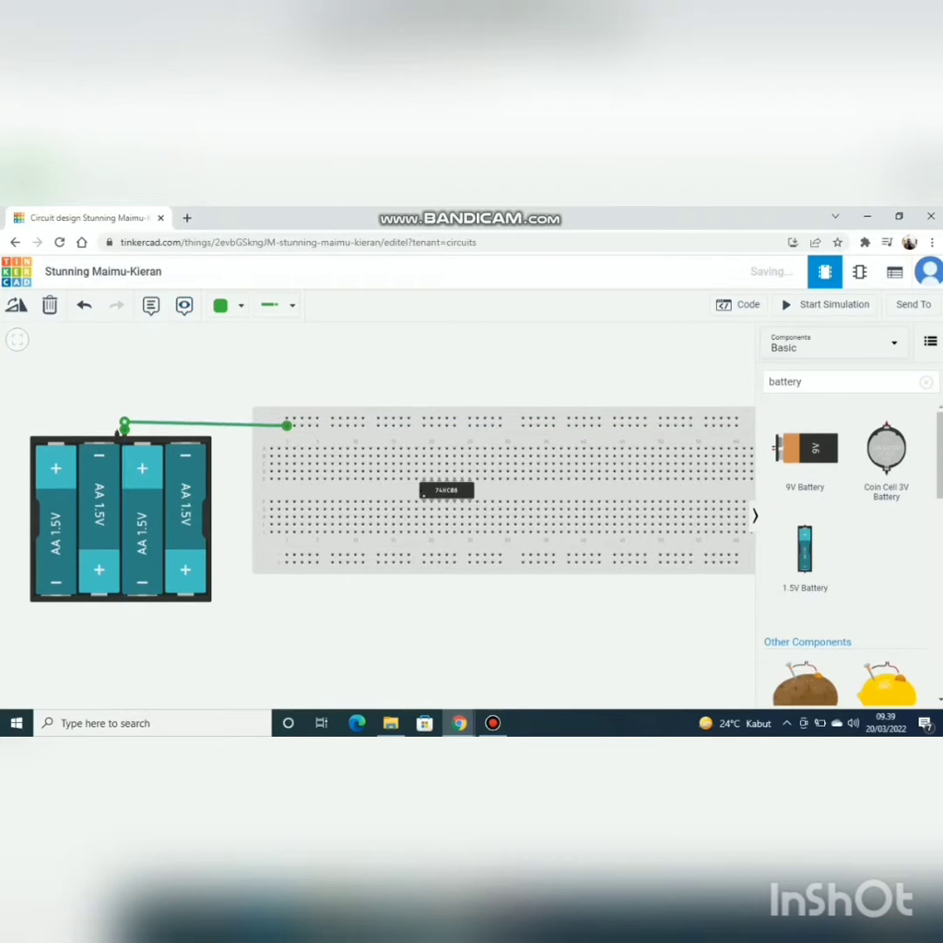
click(228, 305)
click(252, 374)
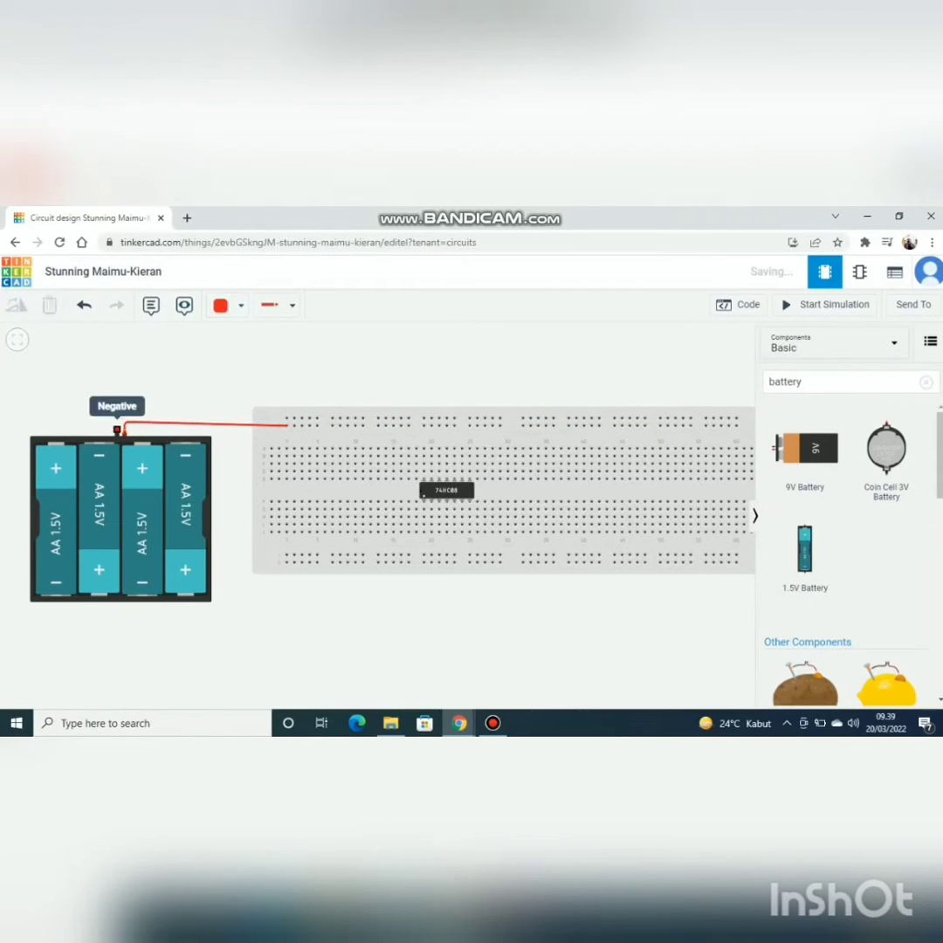
Step: Wire the battery pack's negative terminal to the start of the upper negative rail and colour the wire black
click(117, 430)
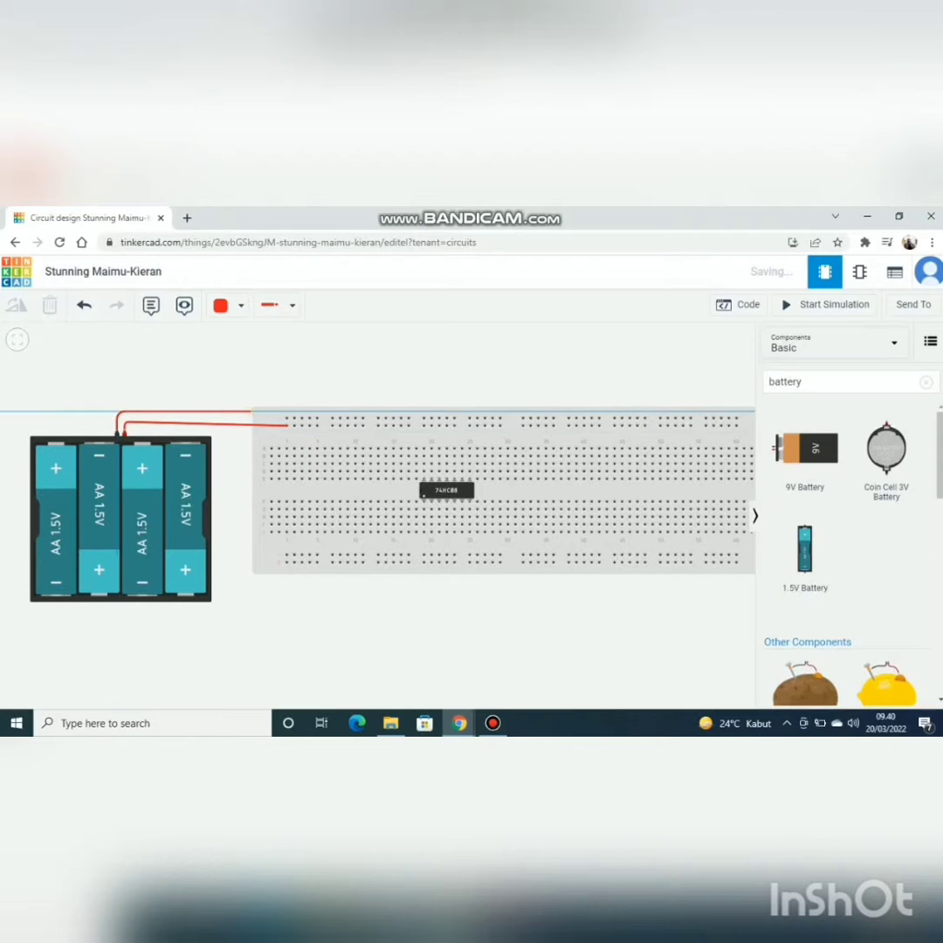
click(286, 417)
click(272, 417)
click(229, 305)
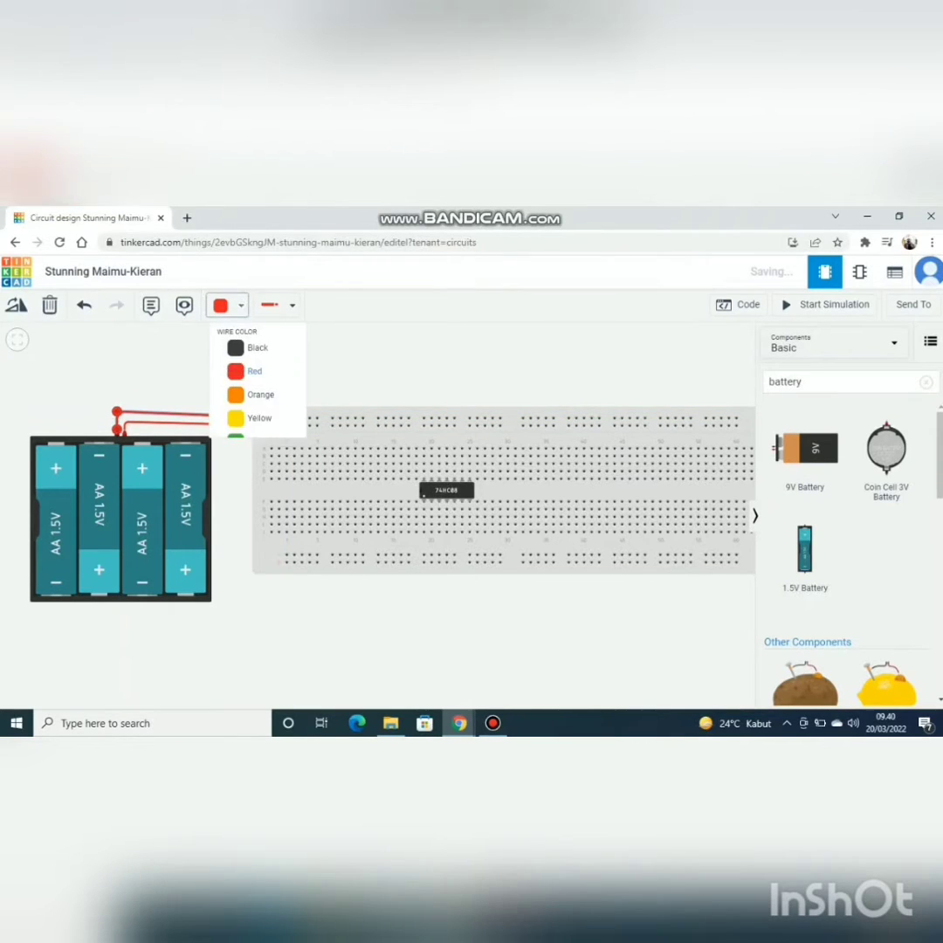
click(258, 352)
key(Escape)
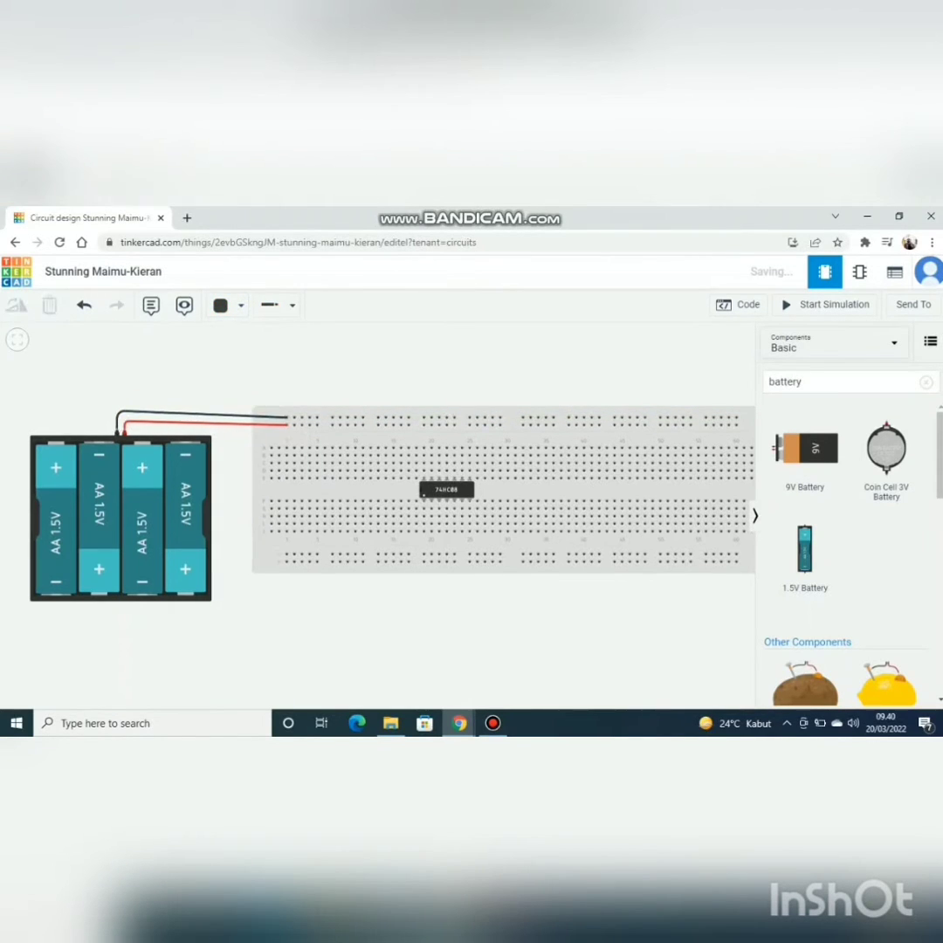
Step: Join the upper and lower negative rails at column 60 with a black wire routed around the breadboard's right end
drag(541, 637, 200, 589)
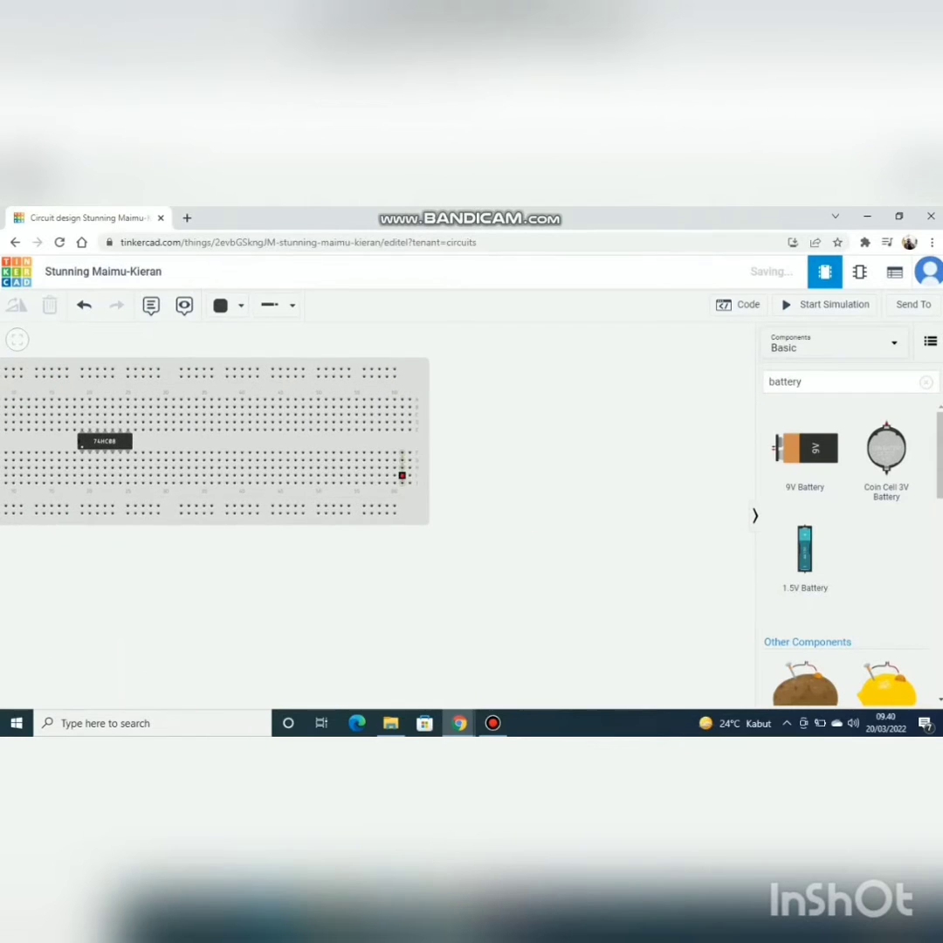
click(394, 369)
click(446, 369)
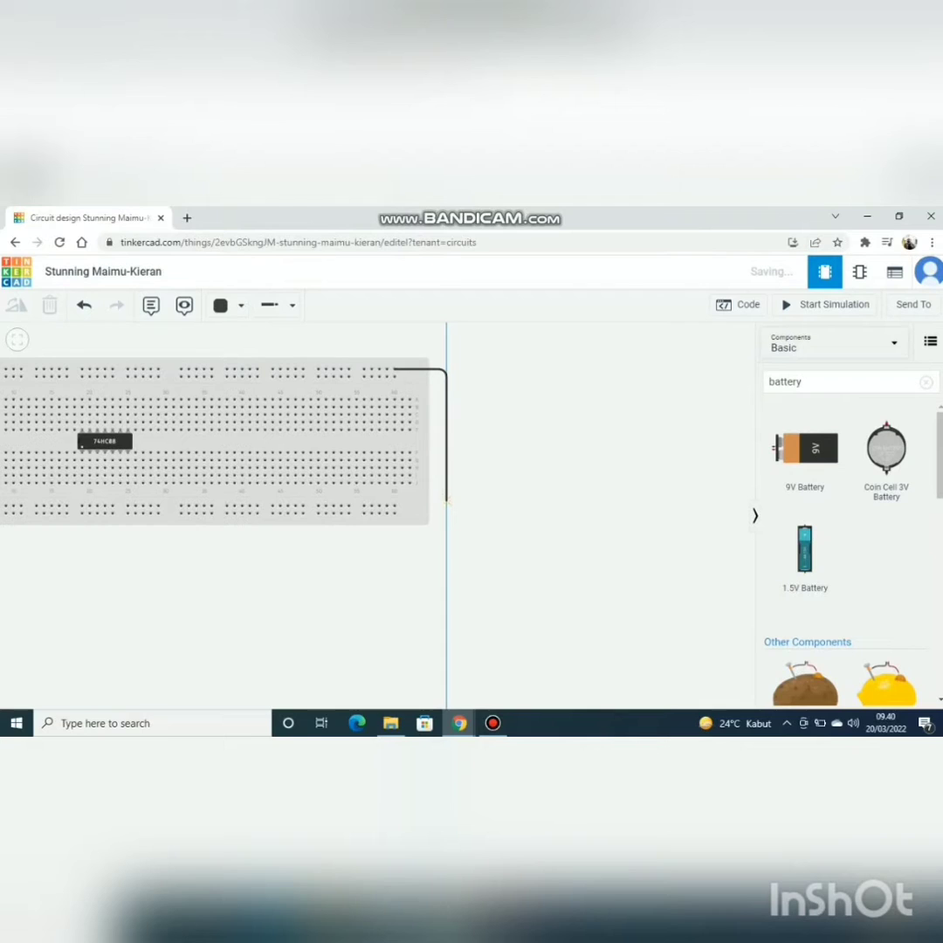
click(446, 503)
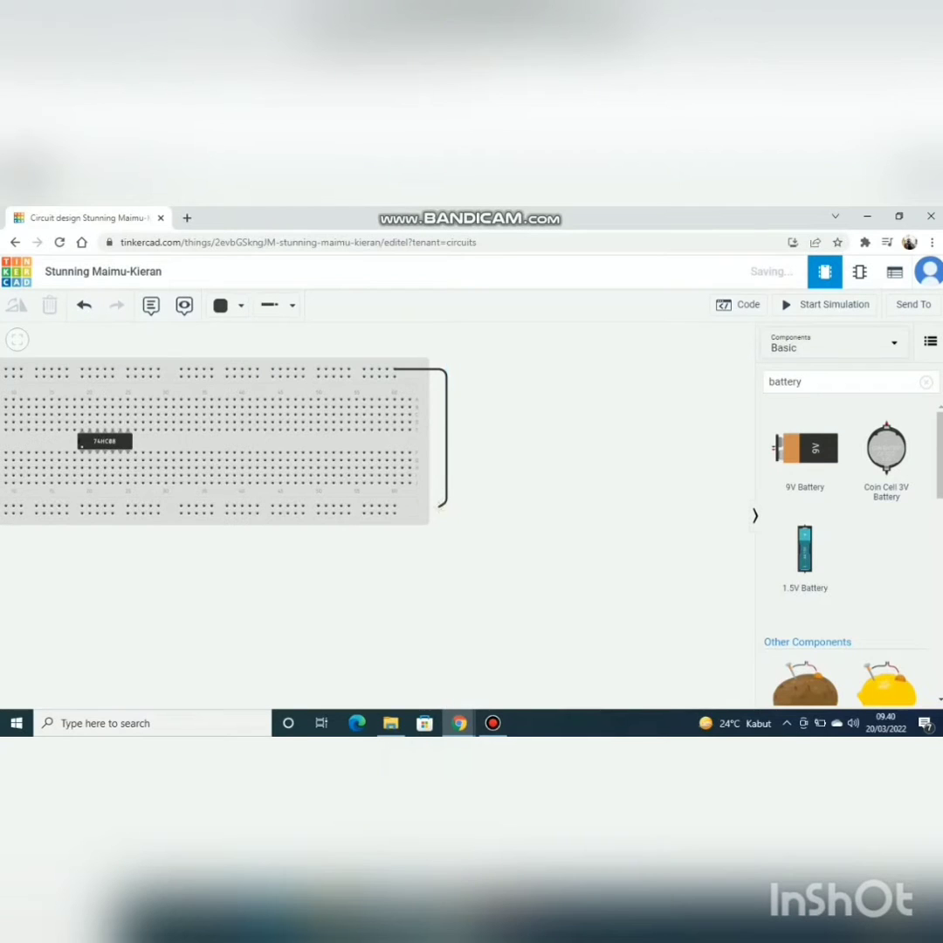
click(393, 506)
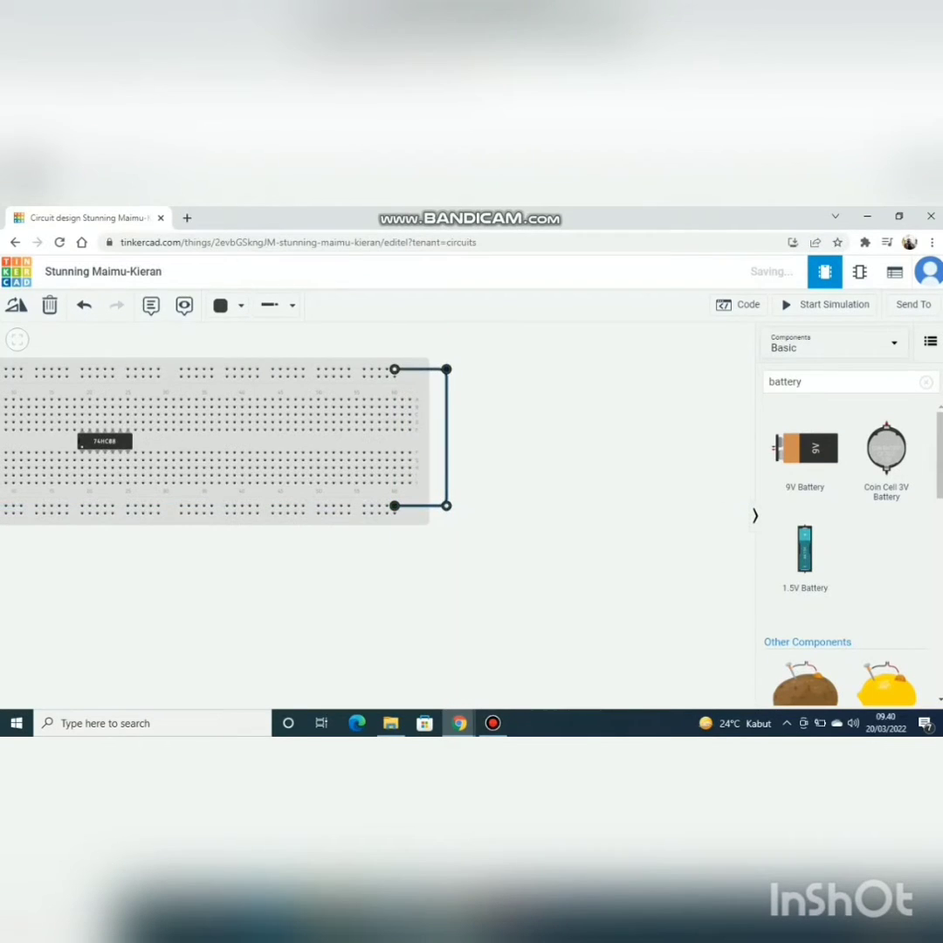
Step: Join the upper and lower positive rails at column 60 with a wire routed outside the negative rail link
click(394, 375)
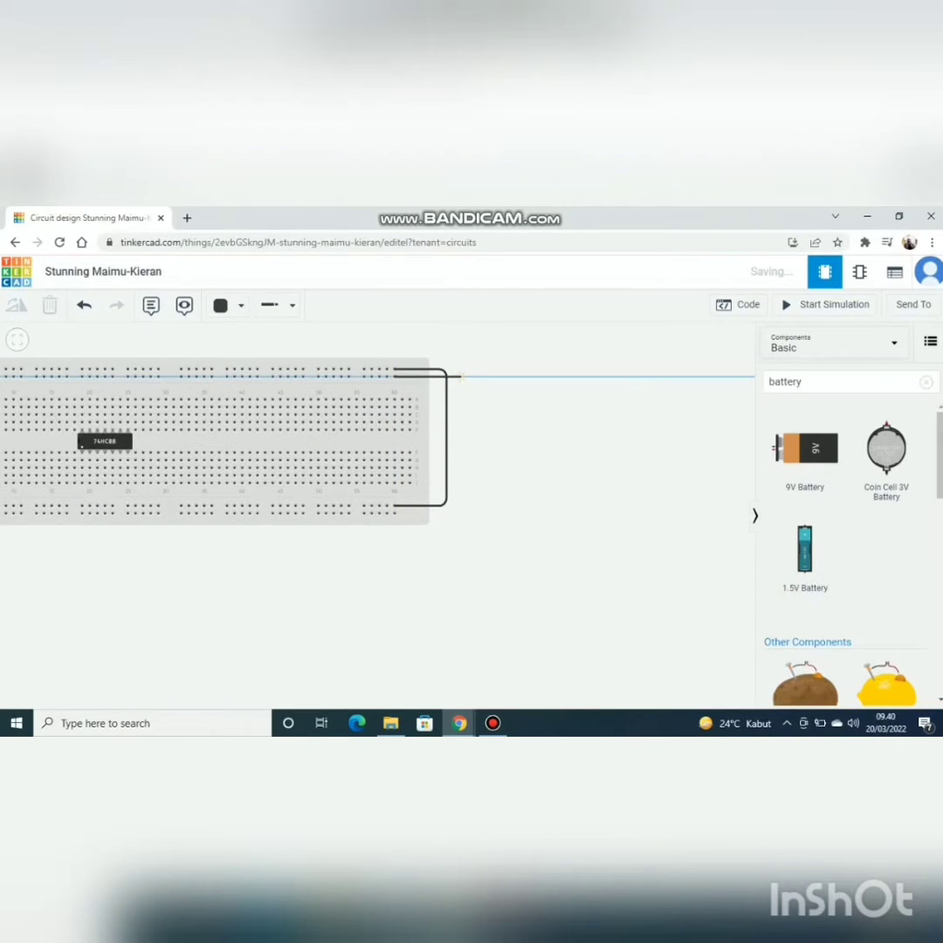
click(460, 377)
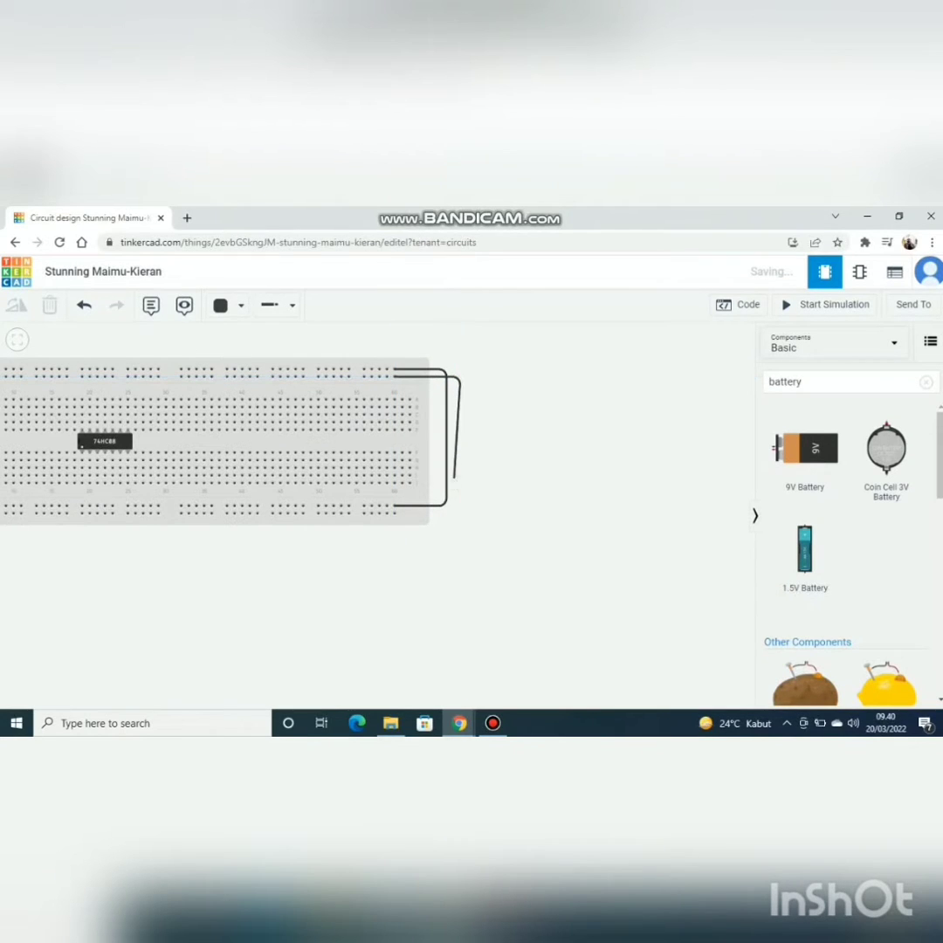
click(460, 509)
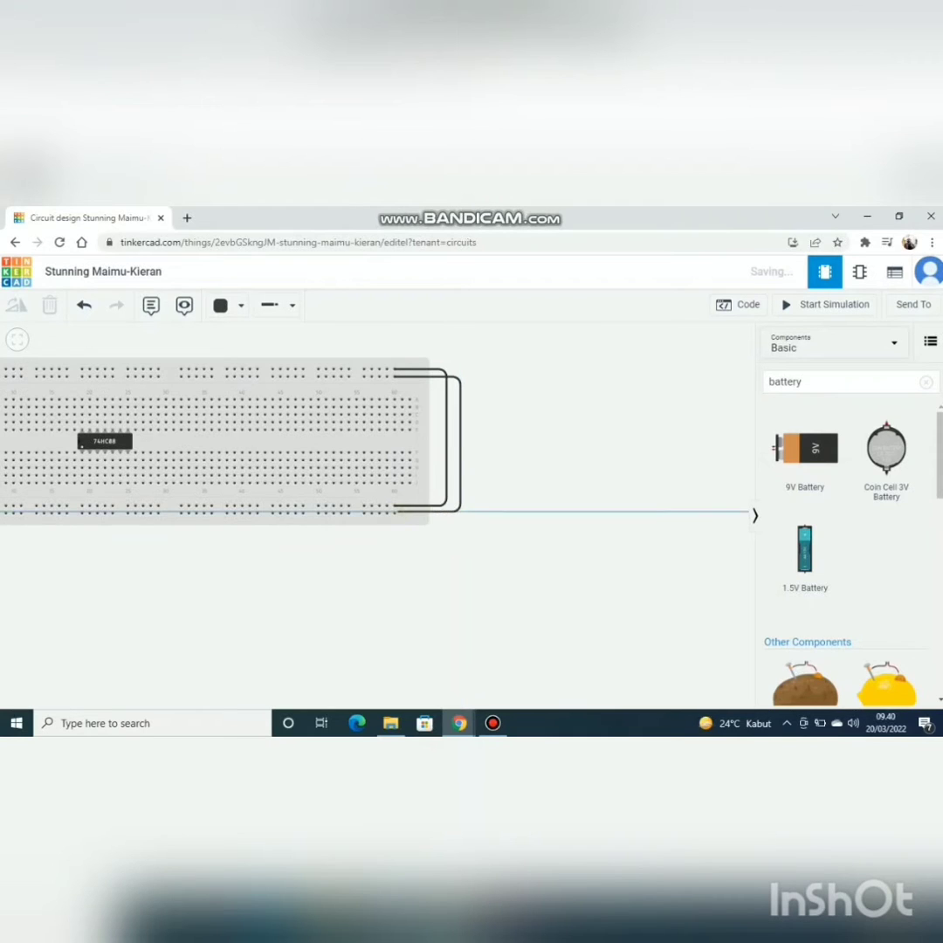
click(394, 512)
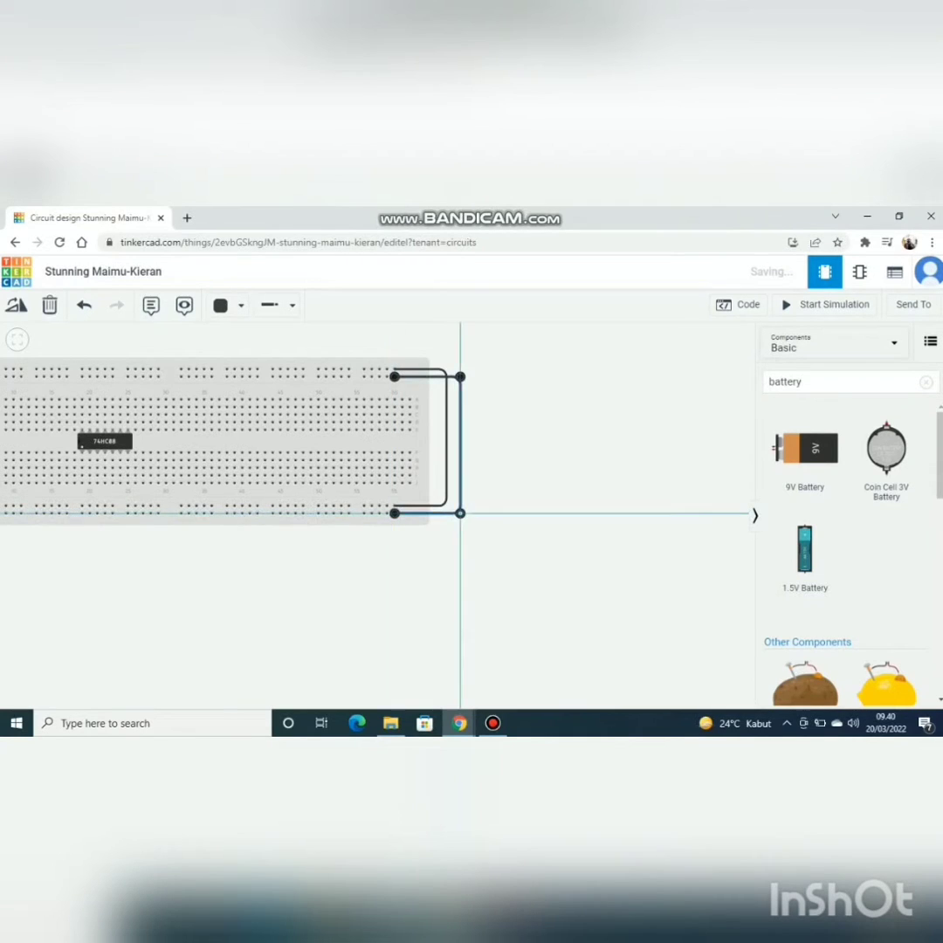
click(365, 568)
Step: Recolour the outer wire linking the two positive rails to red
scroll(358, 567, up, 3)
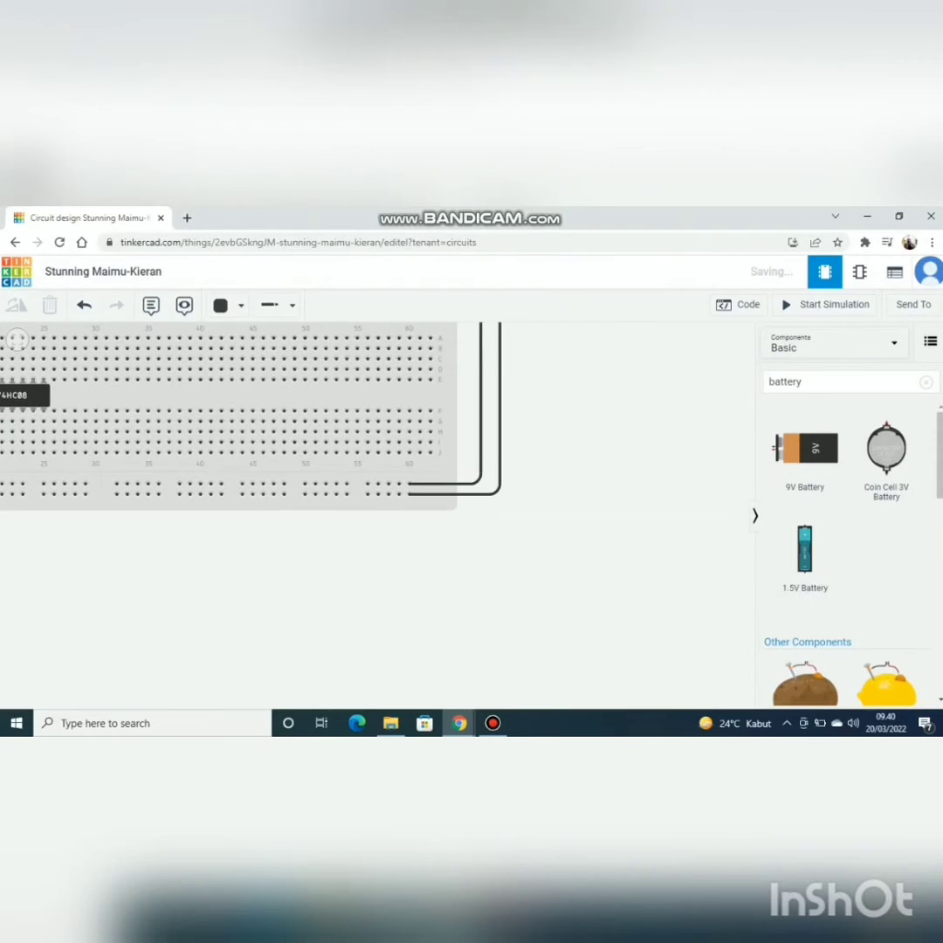
scroll(358, 567, down, 3)
scroll(340, 554, down, 2)
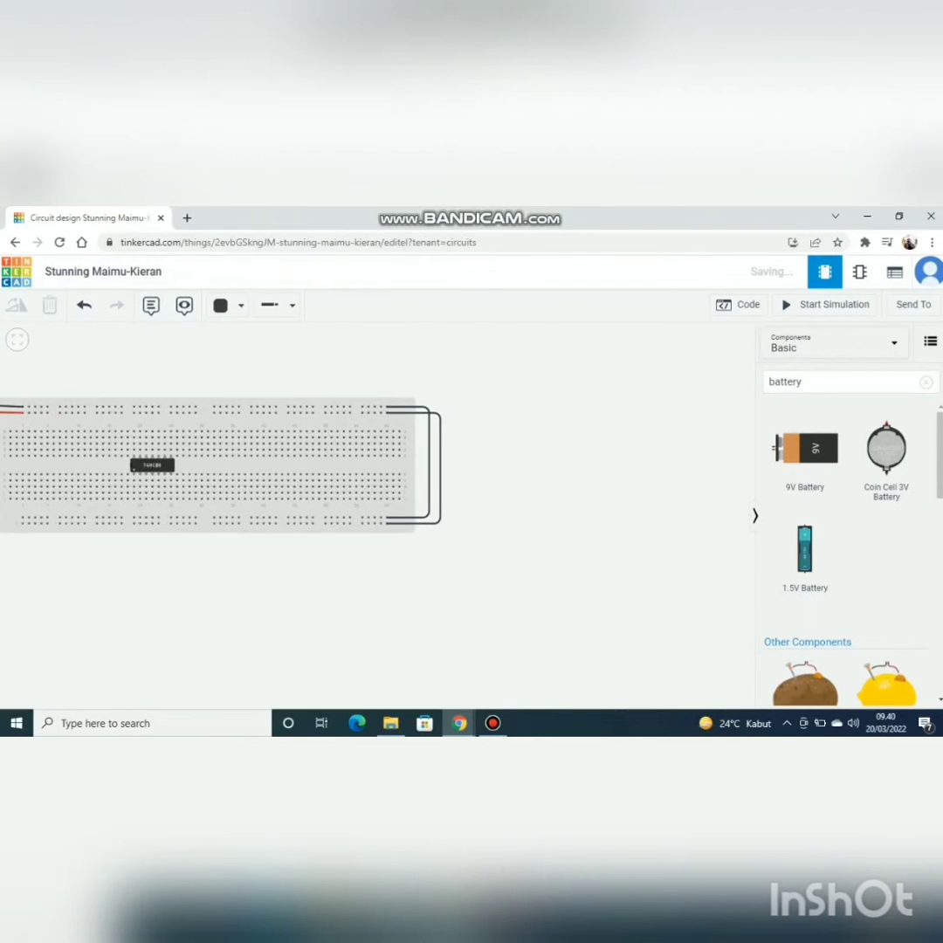
click(440, 493)
click(229, 305)
click(255, 374)
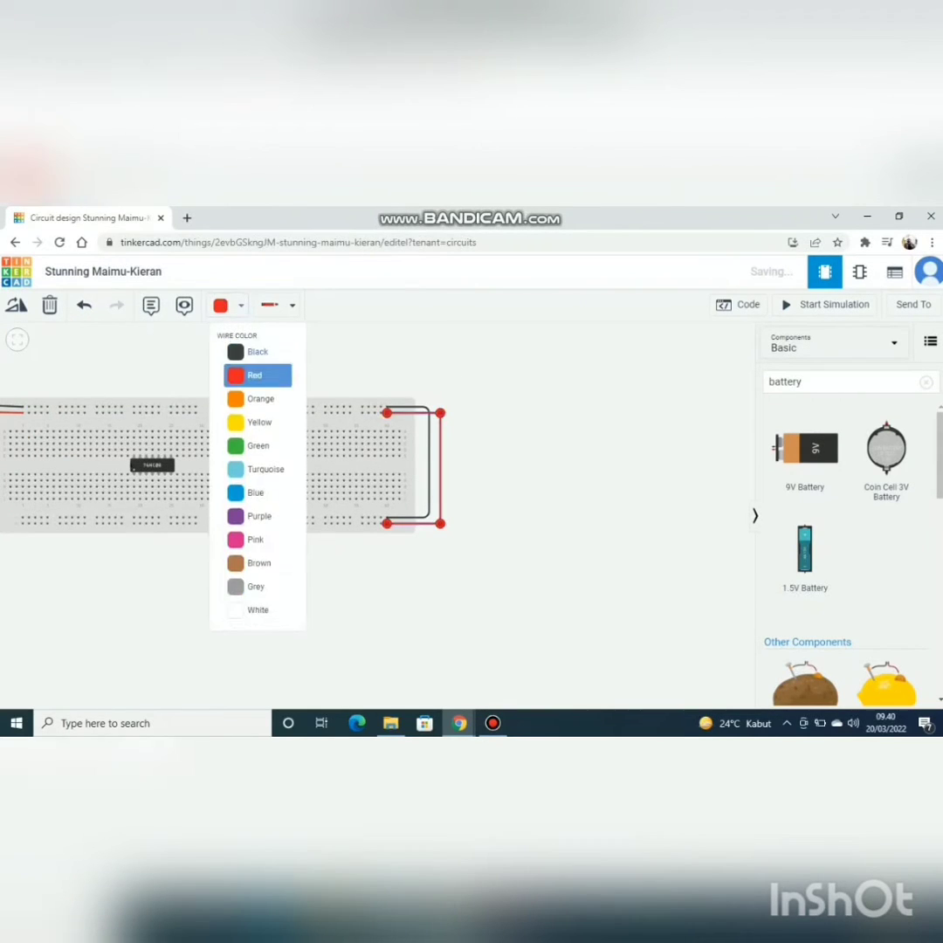
Step: Connect the 74HC08's upper-left pin to the upper positive rail with a red wire from row A of column 19
scroll(312, 516, up, 1)
scroll(312, 517, up, 2)
drag(322, 572, 528, 591)
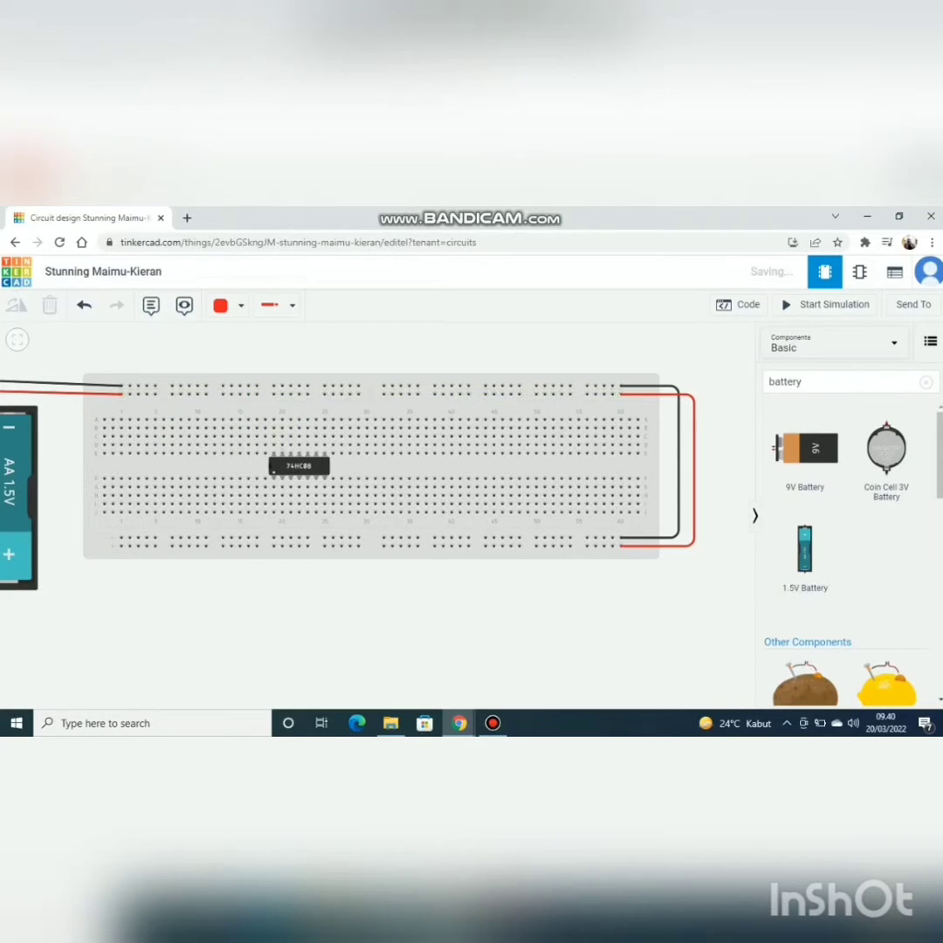
click(273, 420)
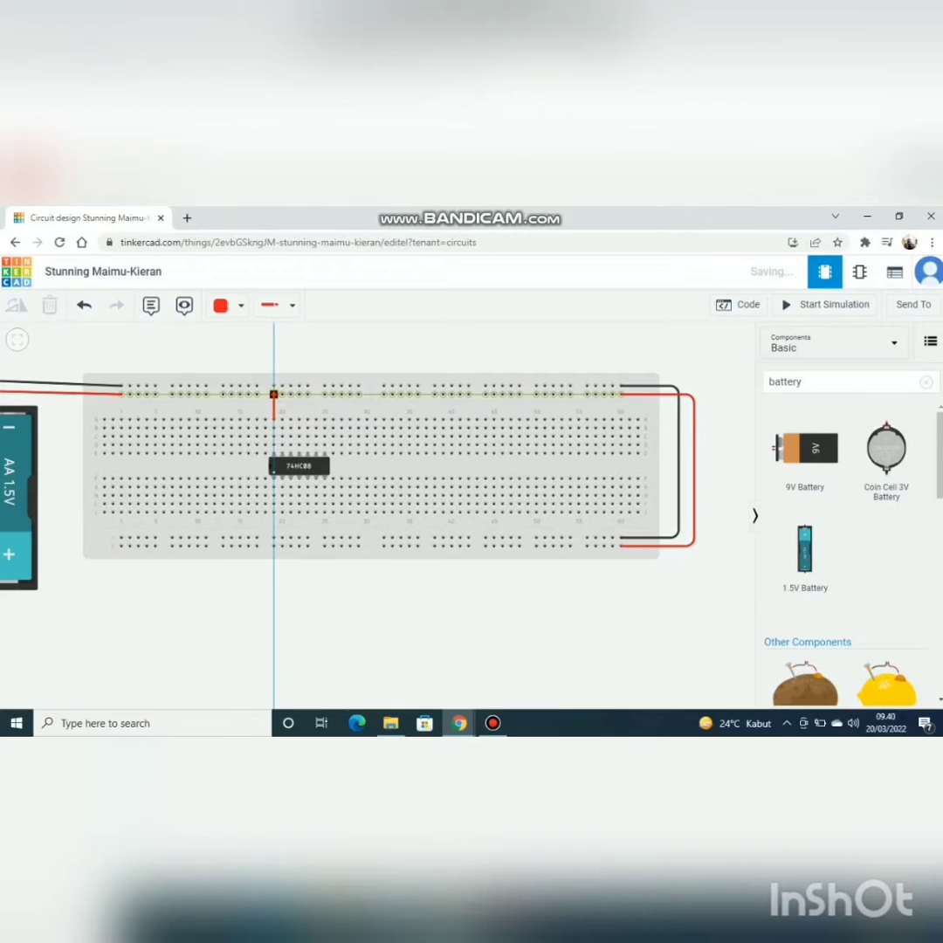
click(273, 393)
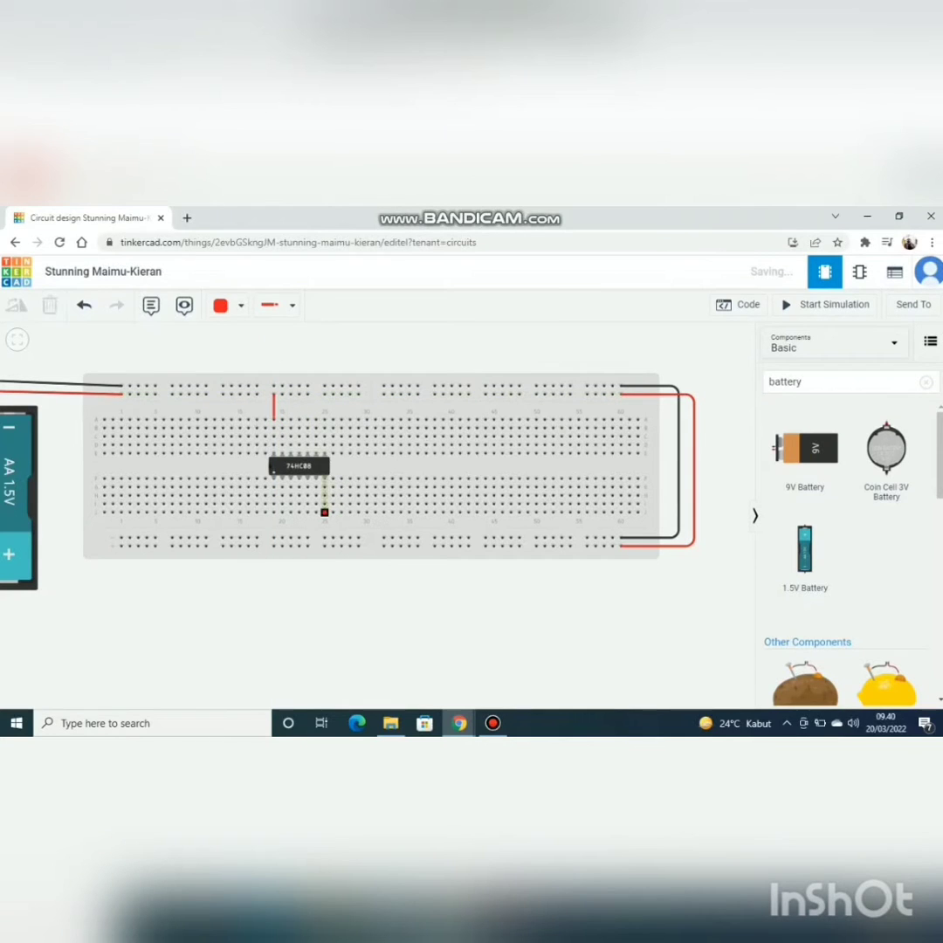
Step: Connect the 74HC08's lower-right pin to the lower negative rail with a black wire from row J of column 25
click(323, 512)
click(323, 538)
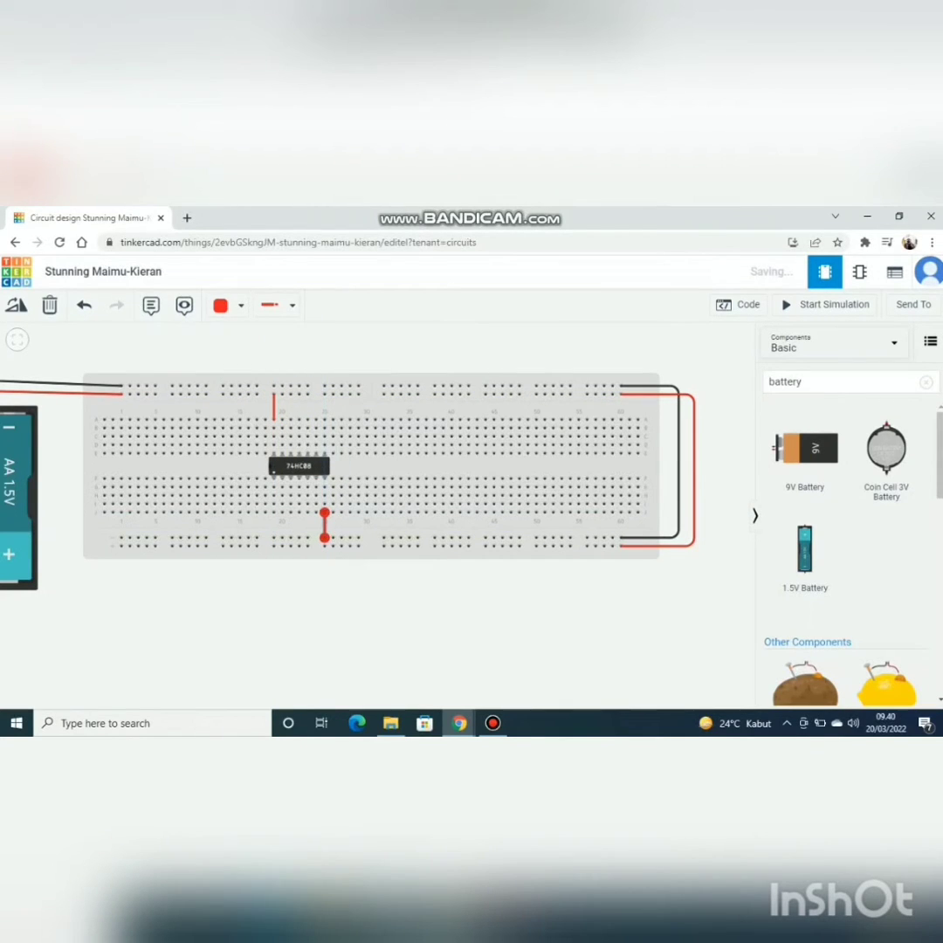
click(240, 305)
click(249, 349)
click(162, 466)
Step: Find the switch components and place a DIP Switch SPST x 4 across the breadboard's centre gap at columns 7 to 10
scroll(138, 496, up, 4)
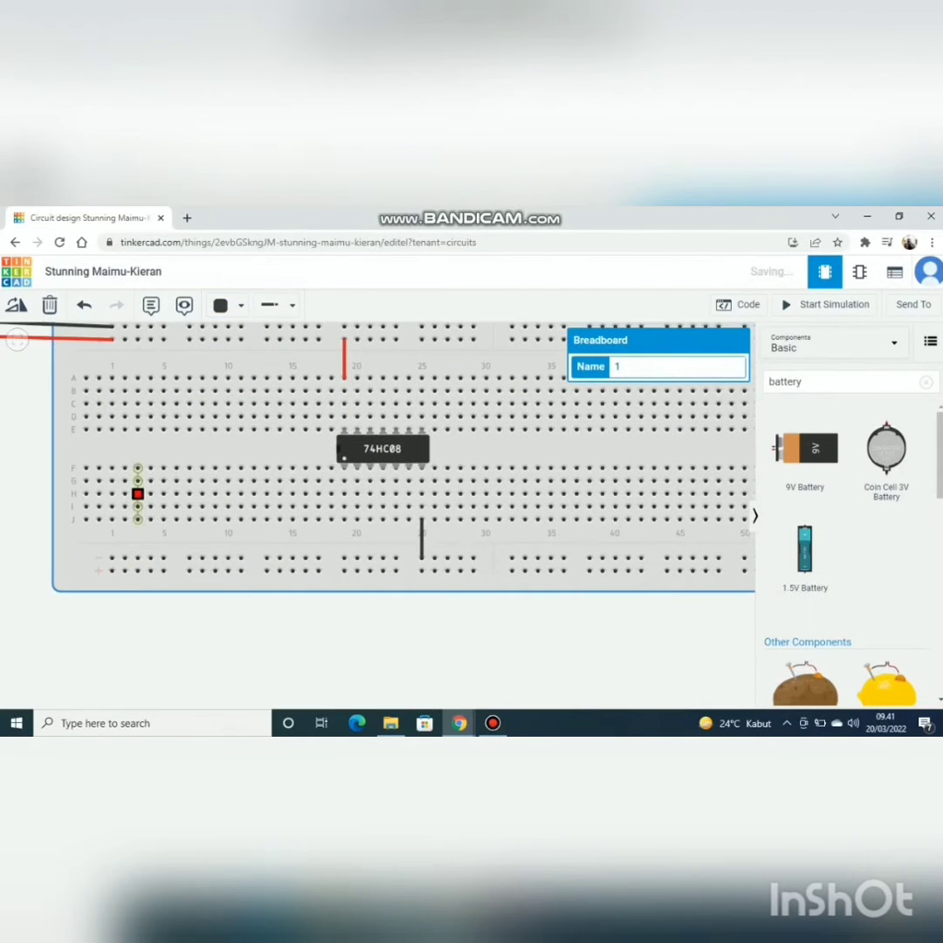
click(836, 382)
key(BackSpace)
key(BackSpace)
key(BackSpace)
key(BackSpace)
key(BackSpace)
key(BackSpace)
key(BackSpace)
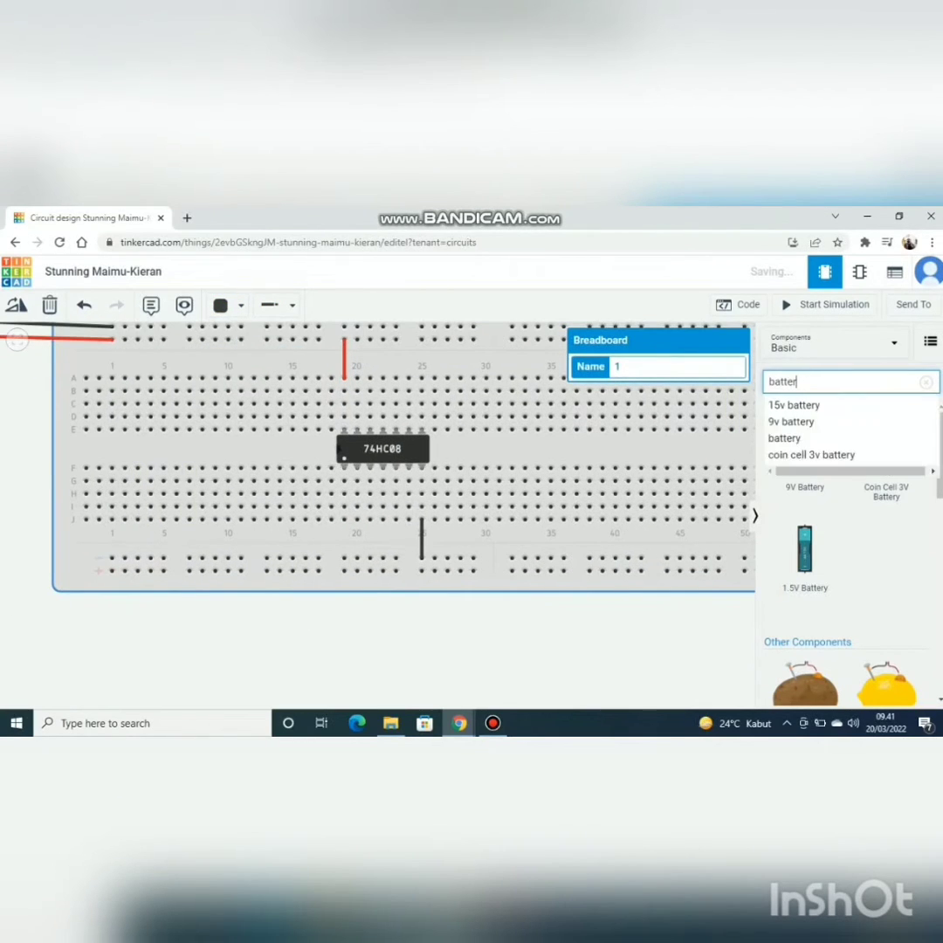
text(switch)
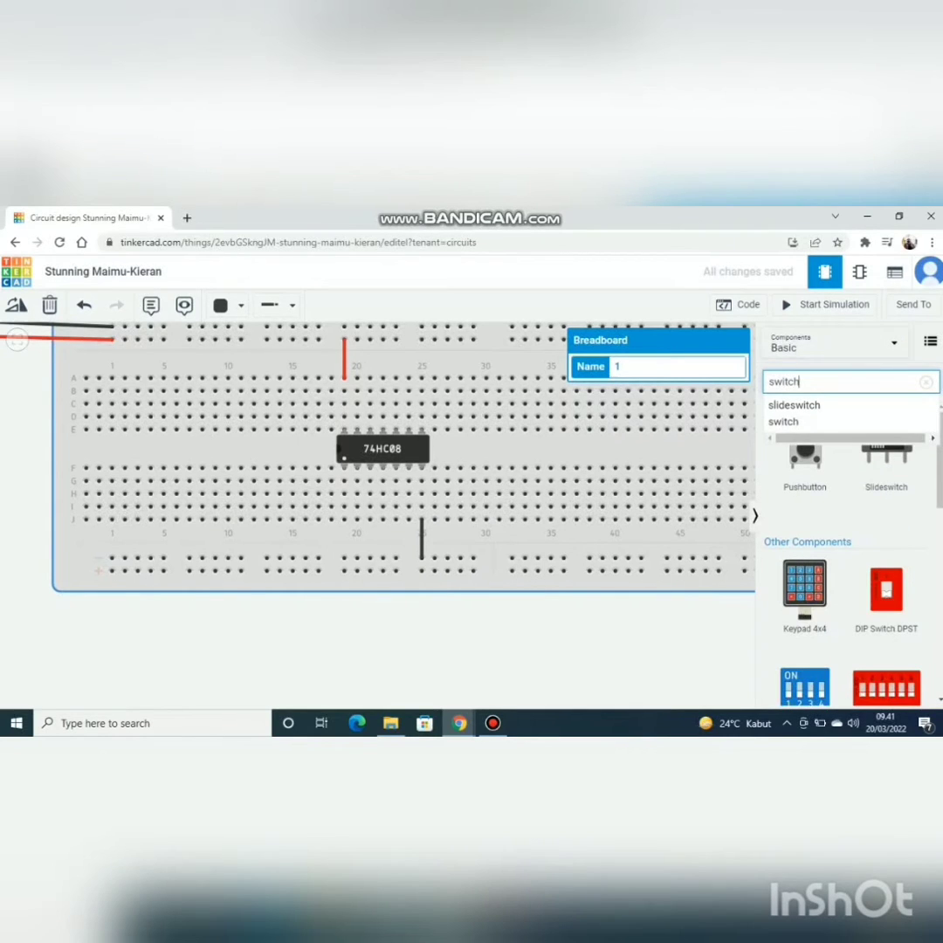
key(Return)
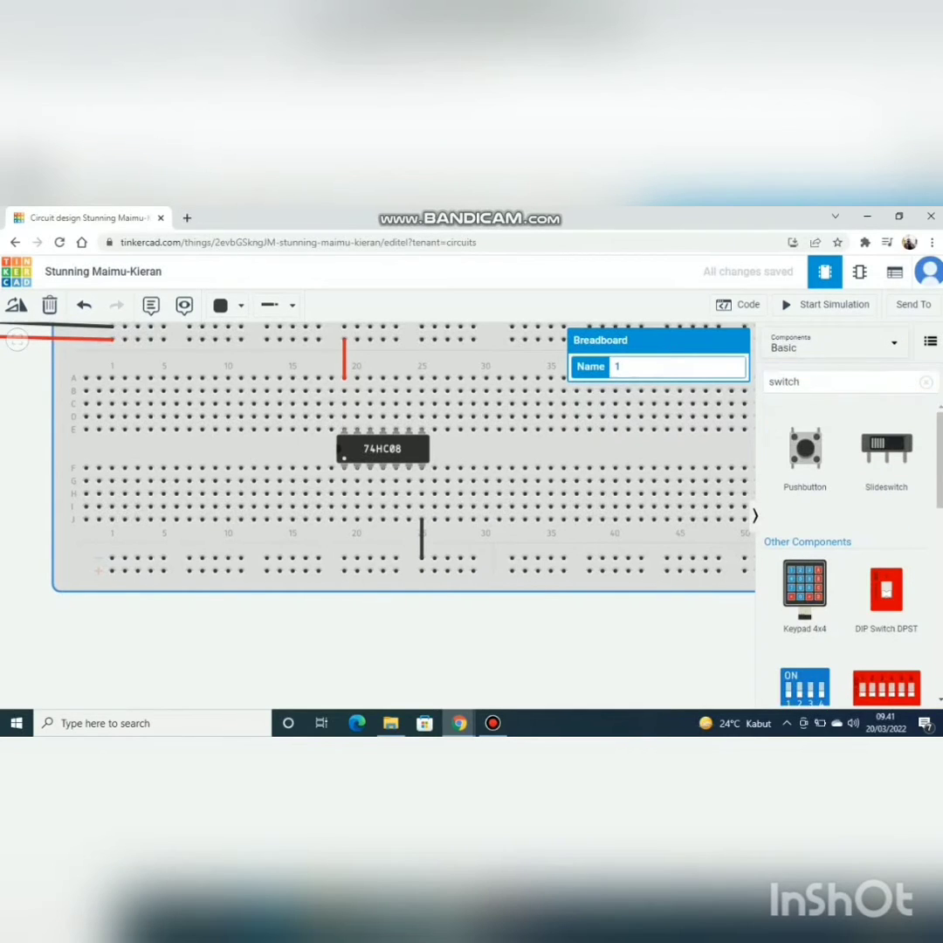
drag(803, 687, 209, 448)
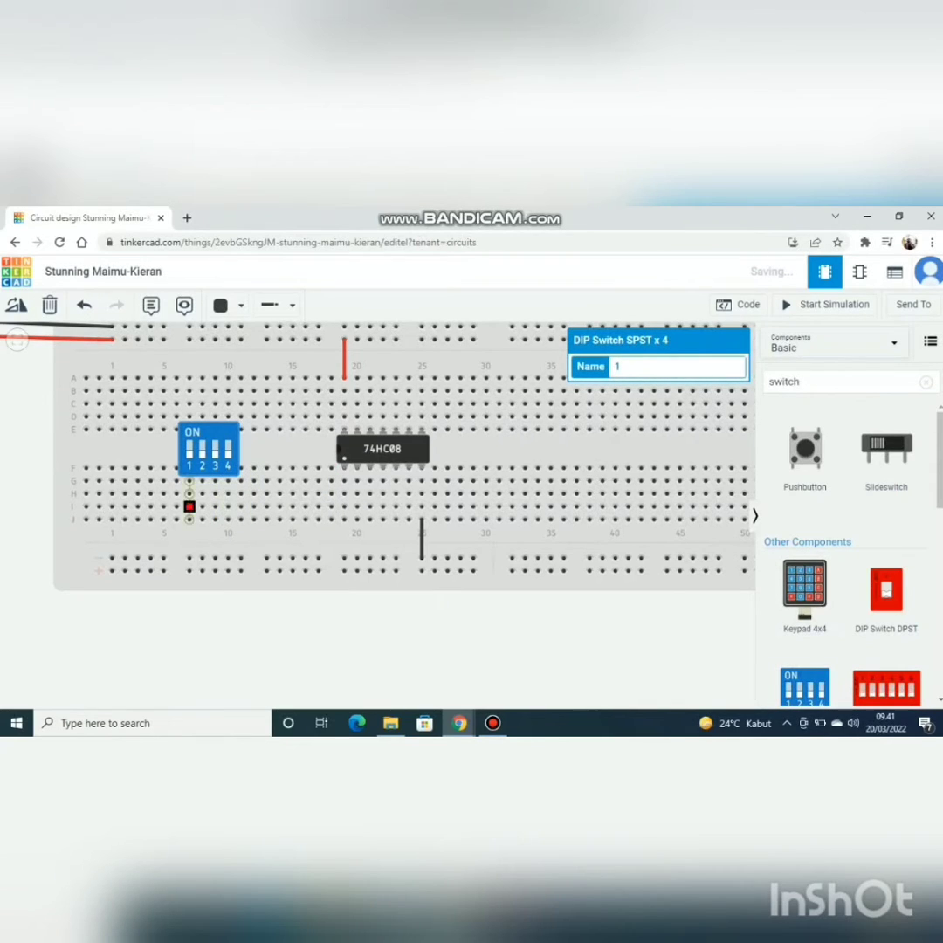
Step: Connect DIP switch 1 from row J of column 7 to the lower positive rail at column 5 with a bent red wire
click(189, 519)
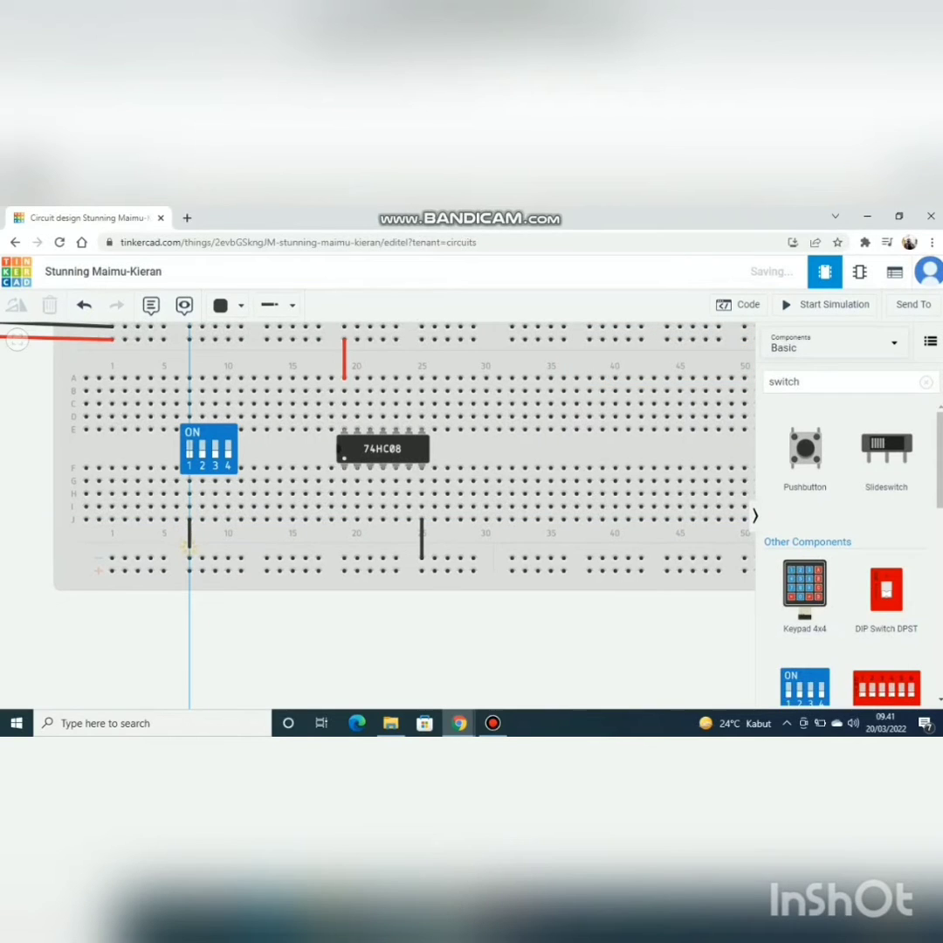
click(189, 542)
click(178, 543)
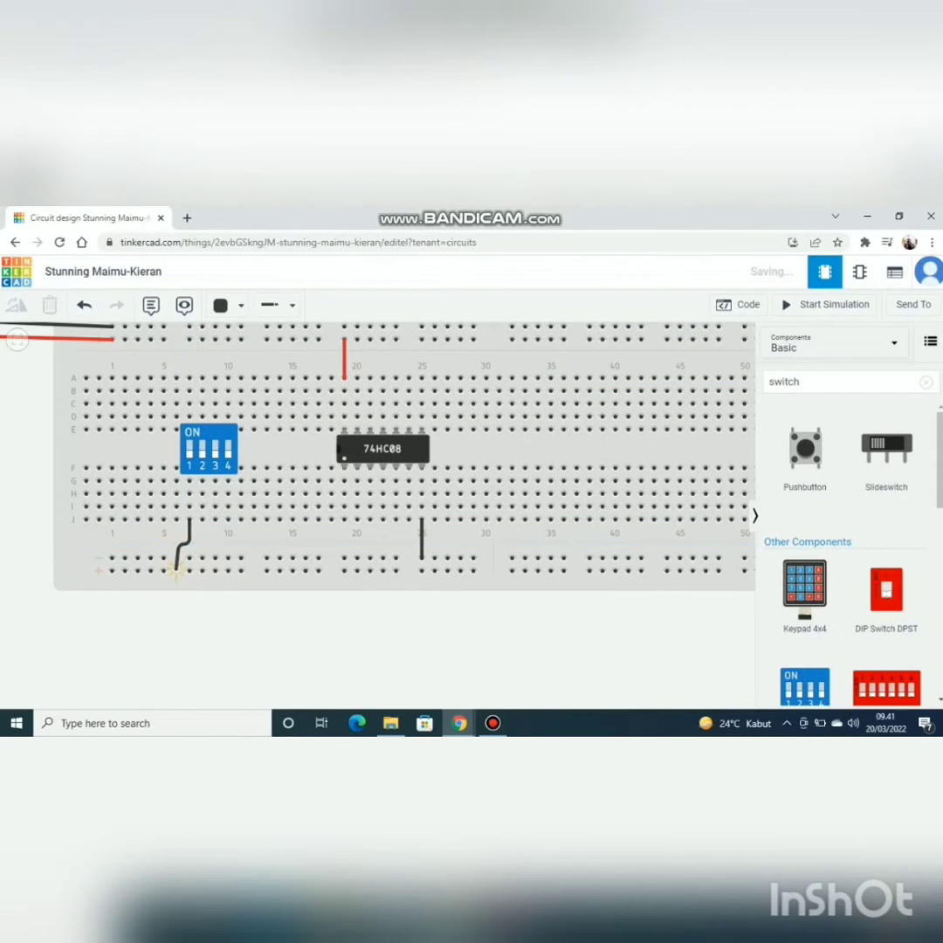
click(179, 569)
click(163, 570)
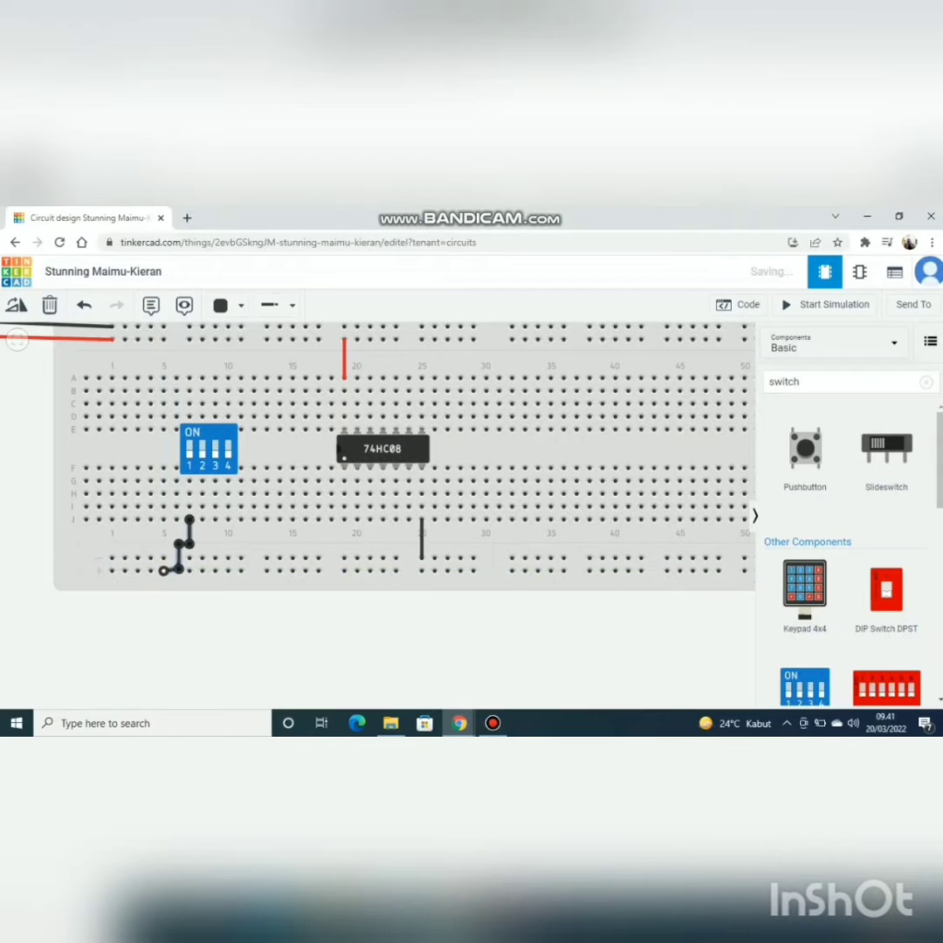
click(226, 305)
click(253, 373)
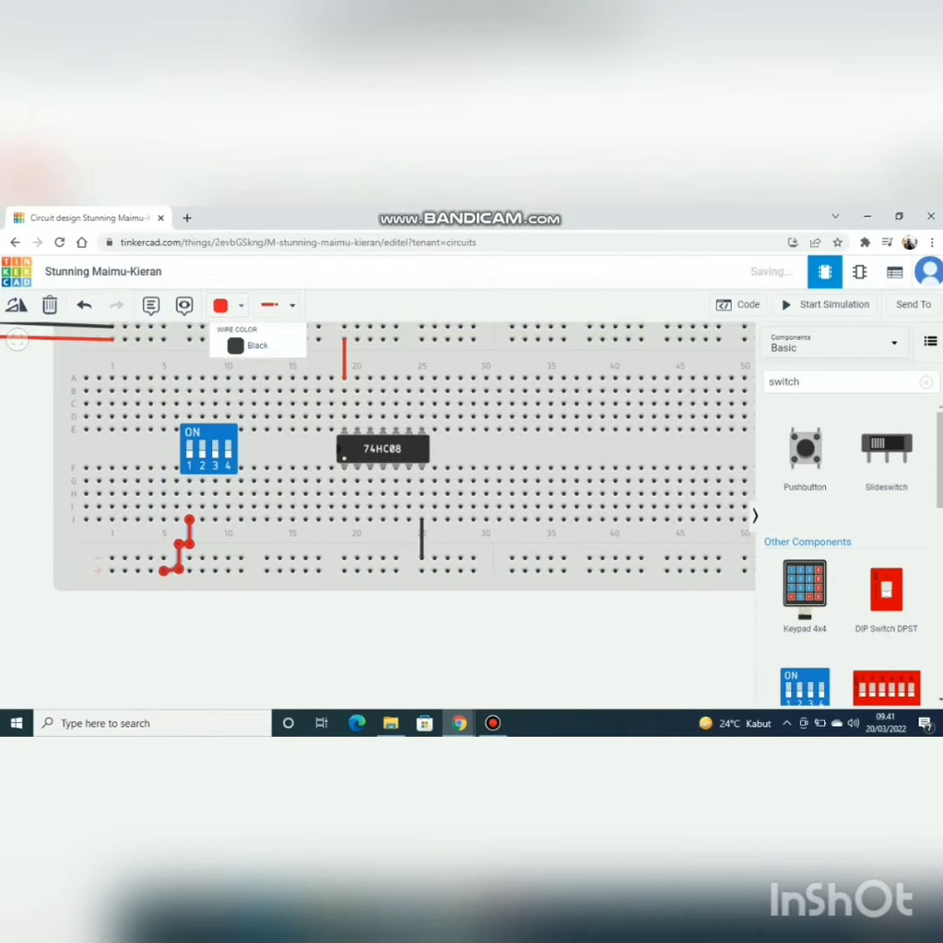
Step: Connect DIP switch 2 from row J of column 8 to the lower positive rail at column 13 with a bent red wire
click(201, 520)
click(203, 542)
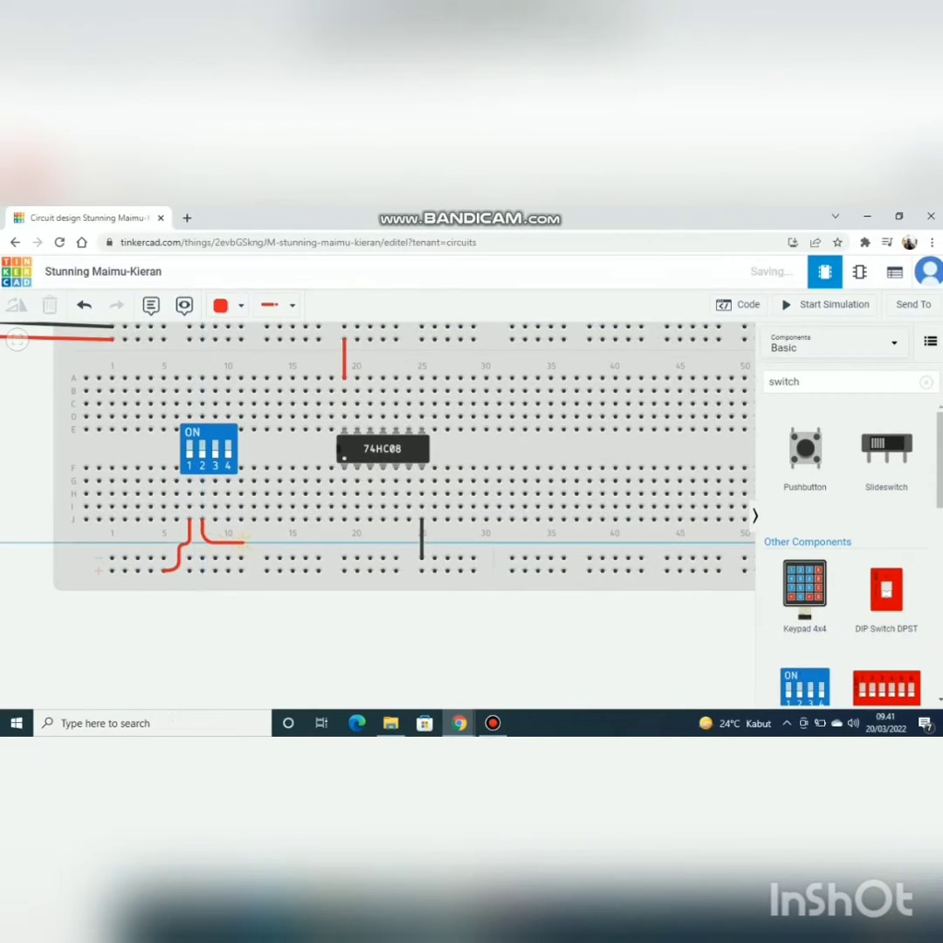
click(251, 542)
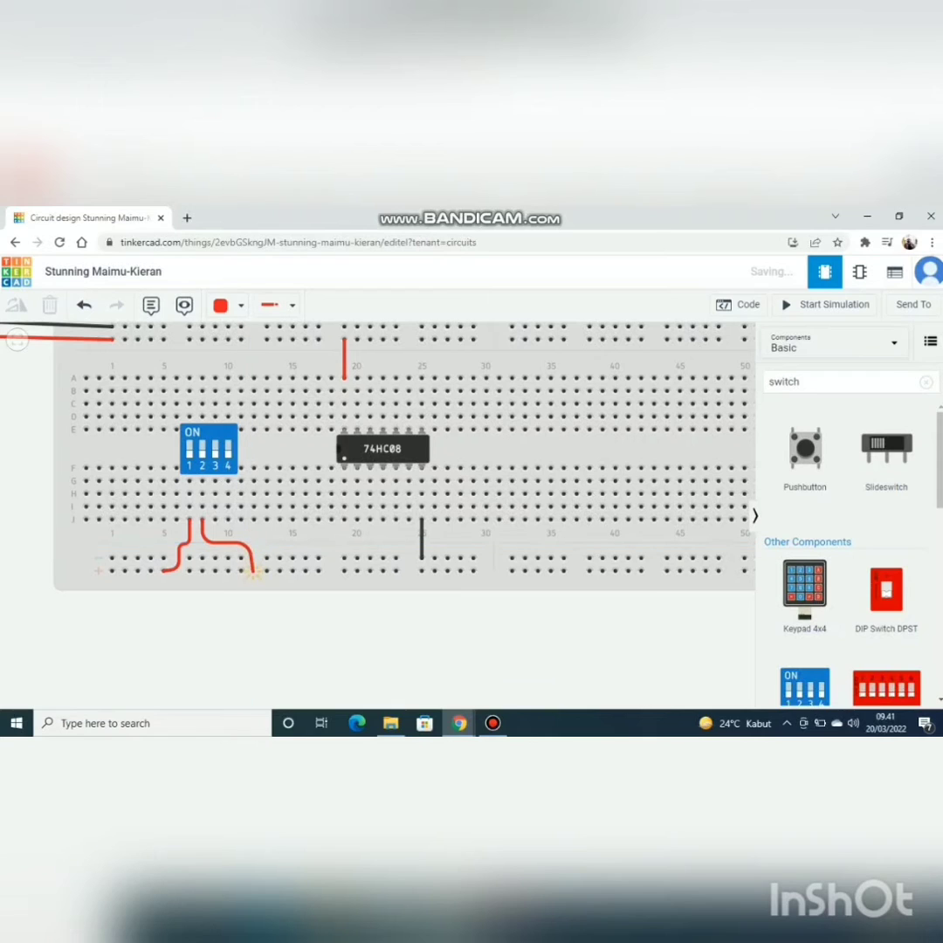
click(264, 571)
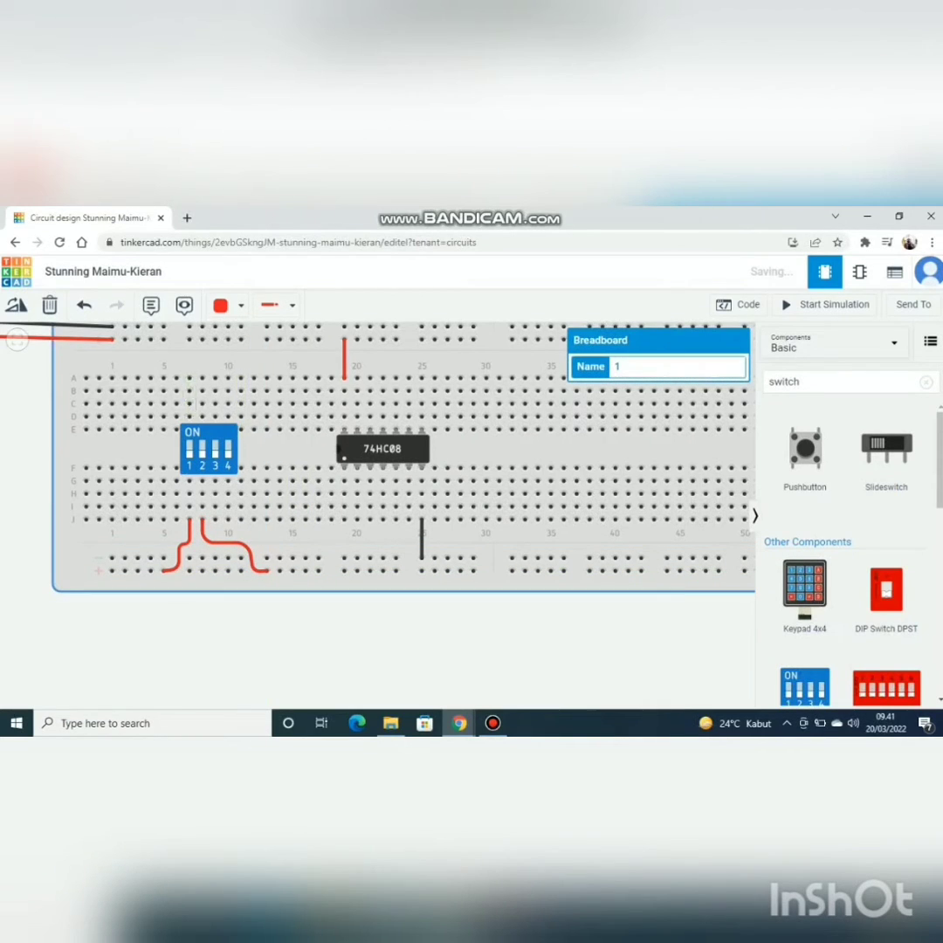
Step: Link DIP switch 1 at row B of column 7 to the 74HC08's first lower pin at row J of column 19 with an orange wire
click(189, 390)
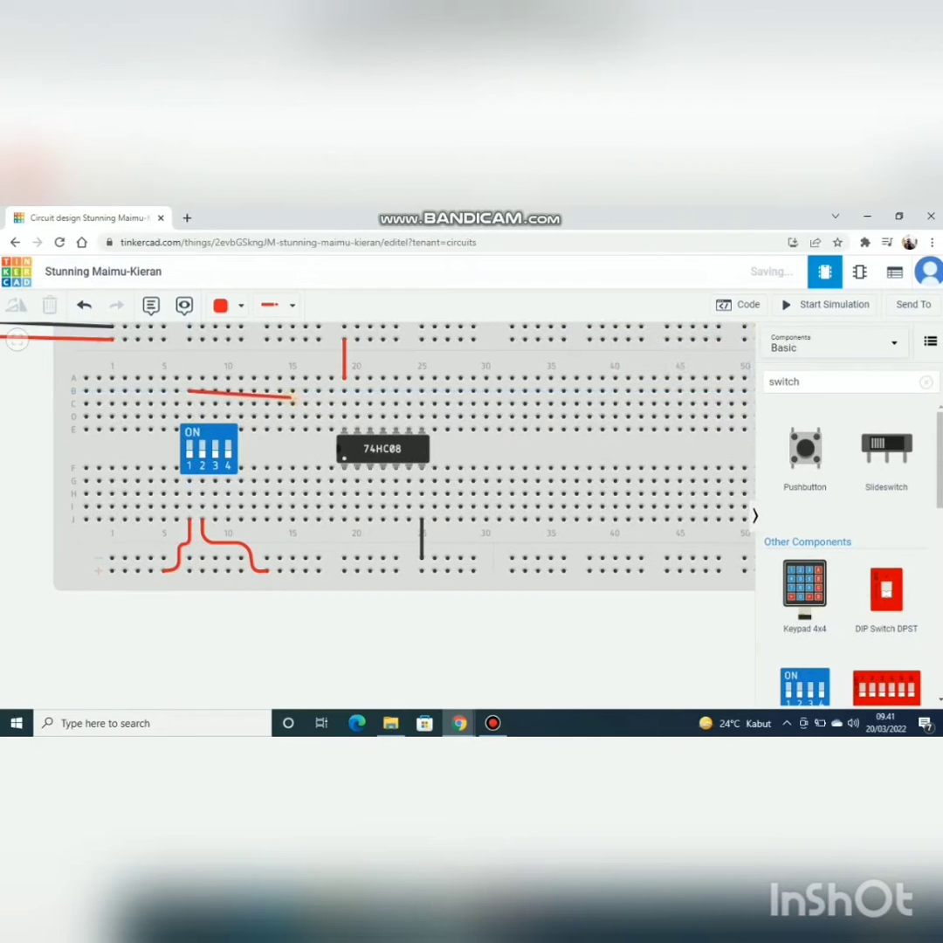
click(298, 390)
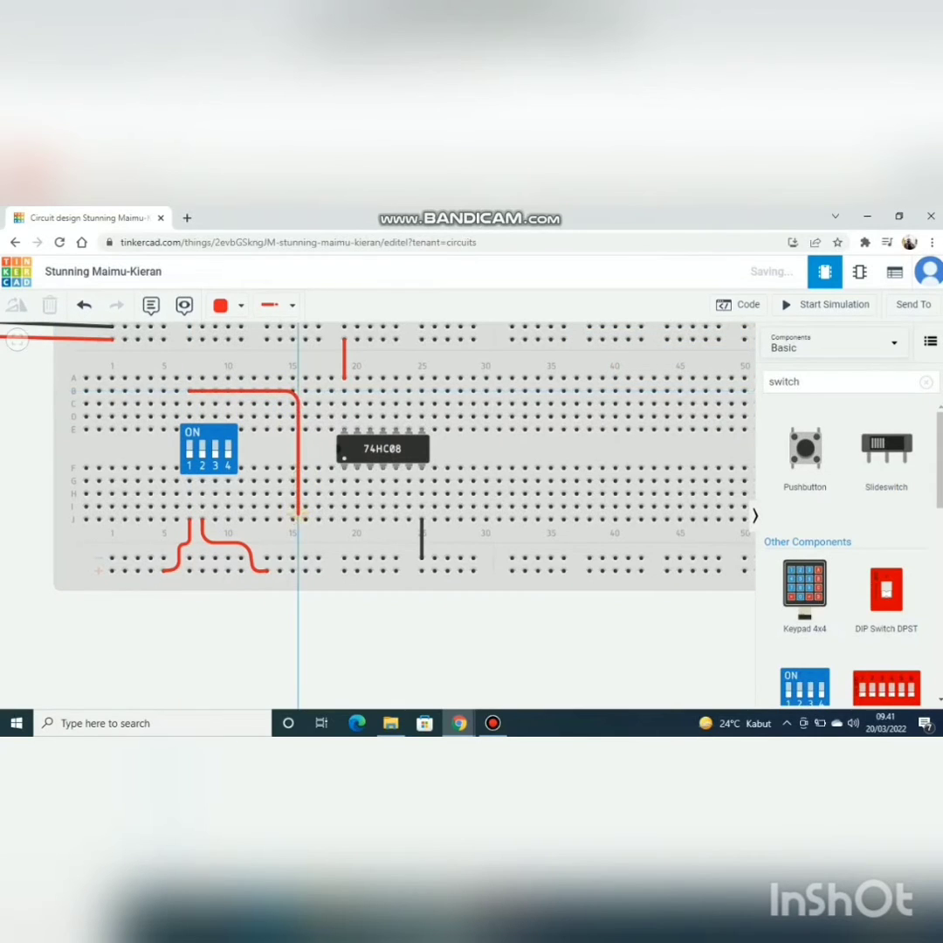
click(300, 528)
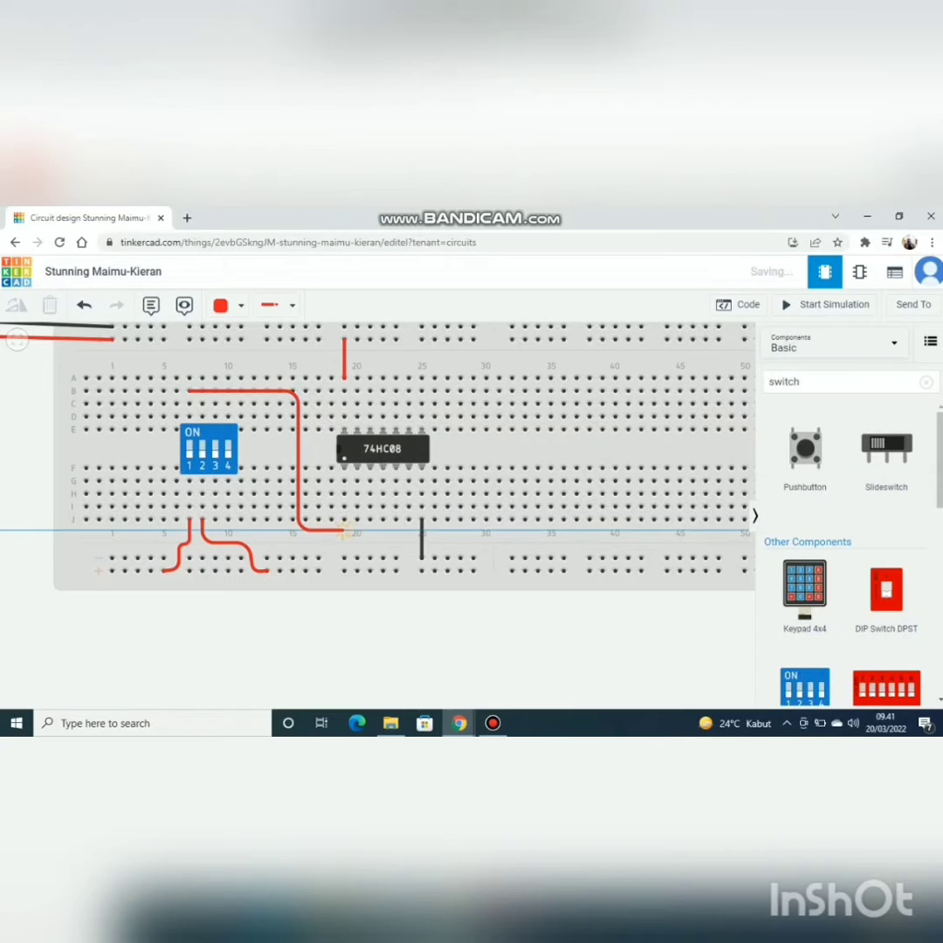
click(343, 524)
click(227, 305)
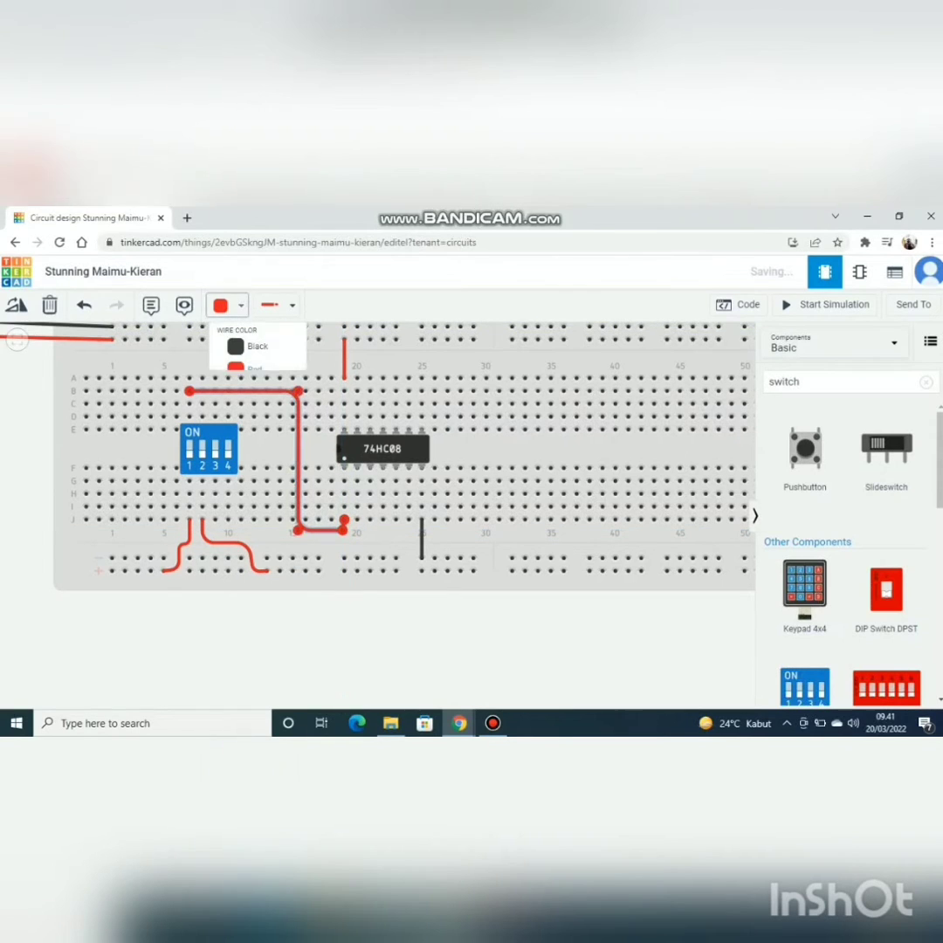
click(251, 394)
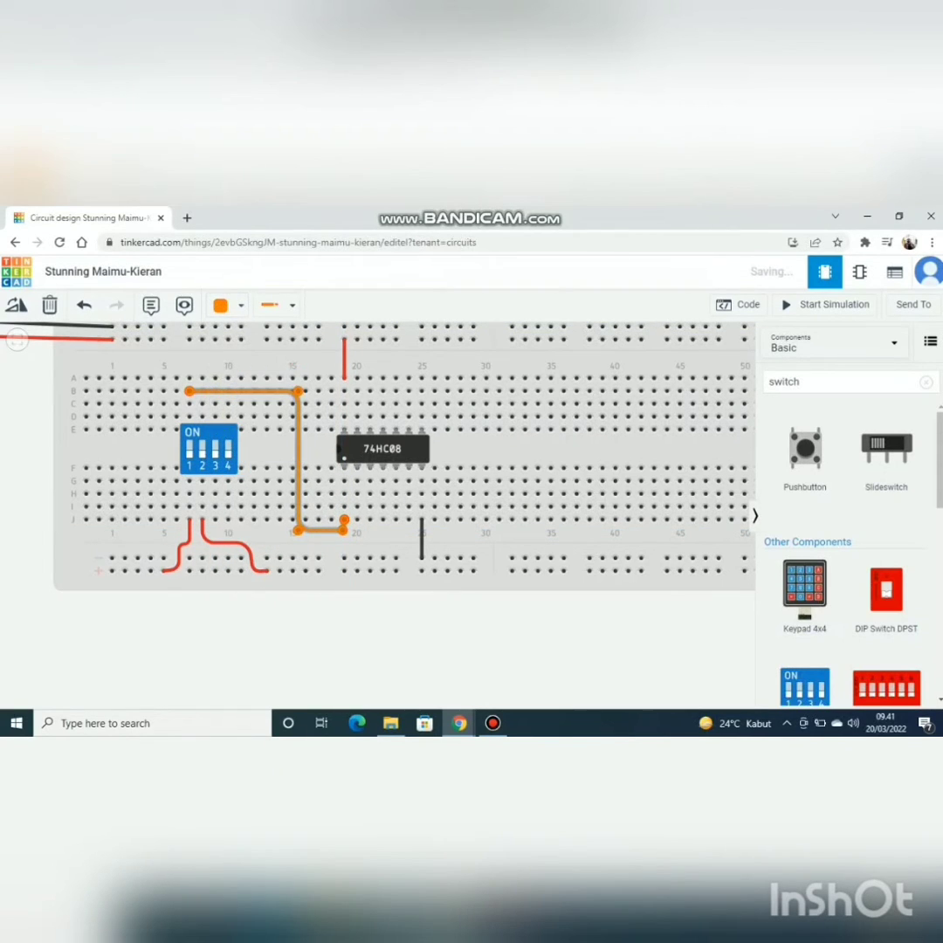
Step: Link DIP switch 2 at row C of column 8 to row J of column 20 with a green wire routed alongside the orange one
click(201, 403)
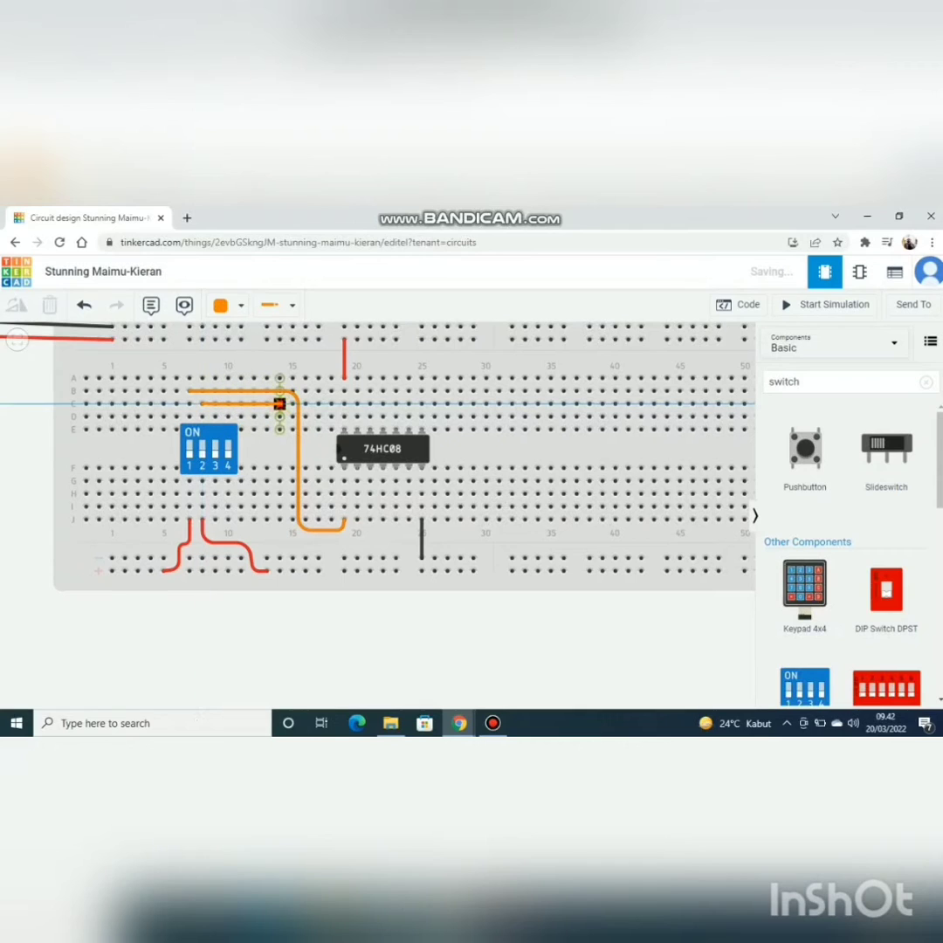
click(284, 403)
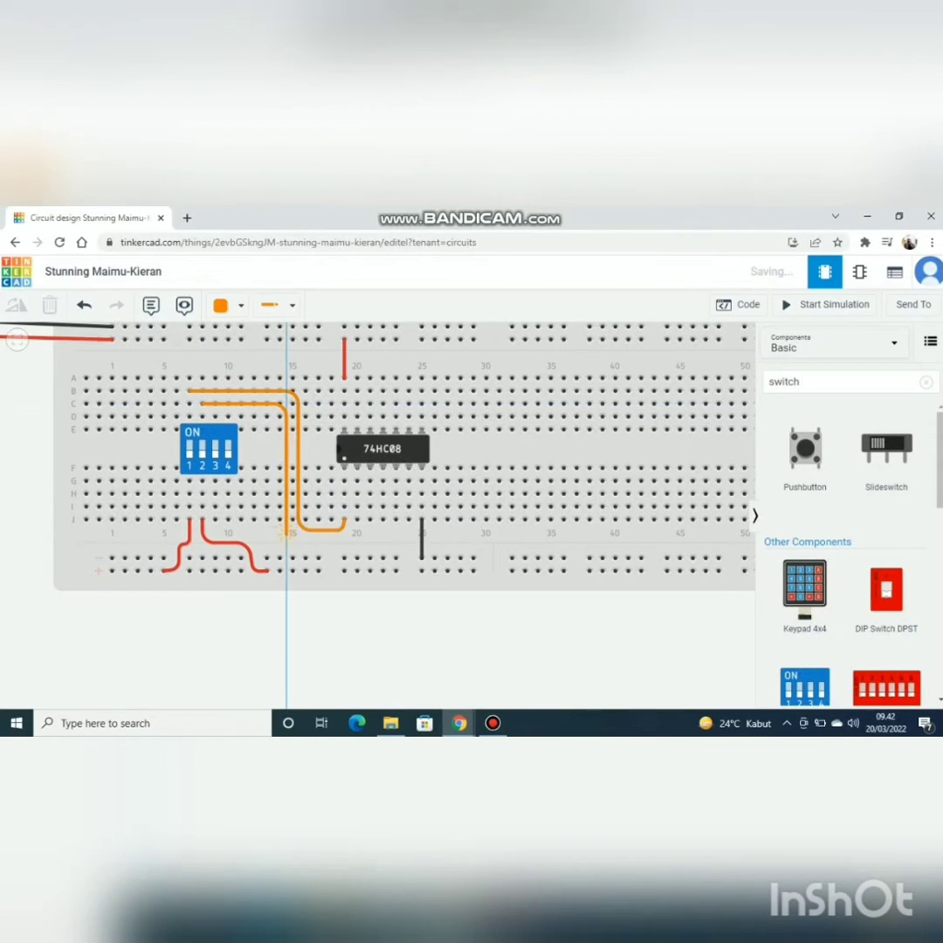
click(286, 539)
click(357, 539)
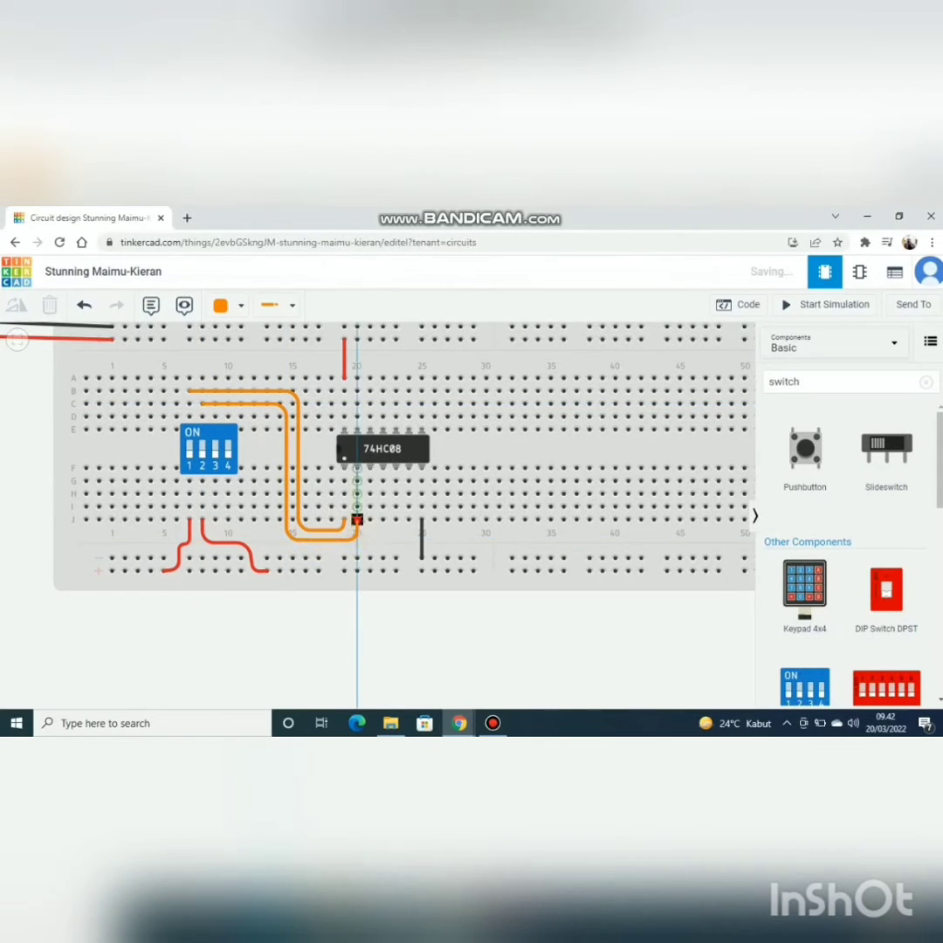
click(357, 519)
click(231, 305)
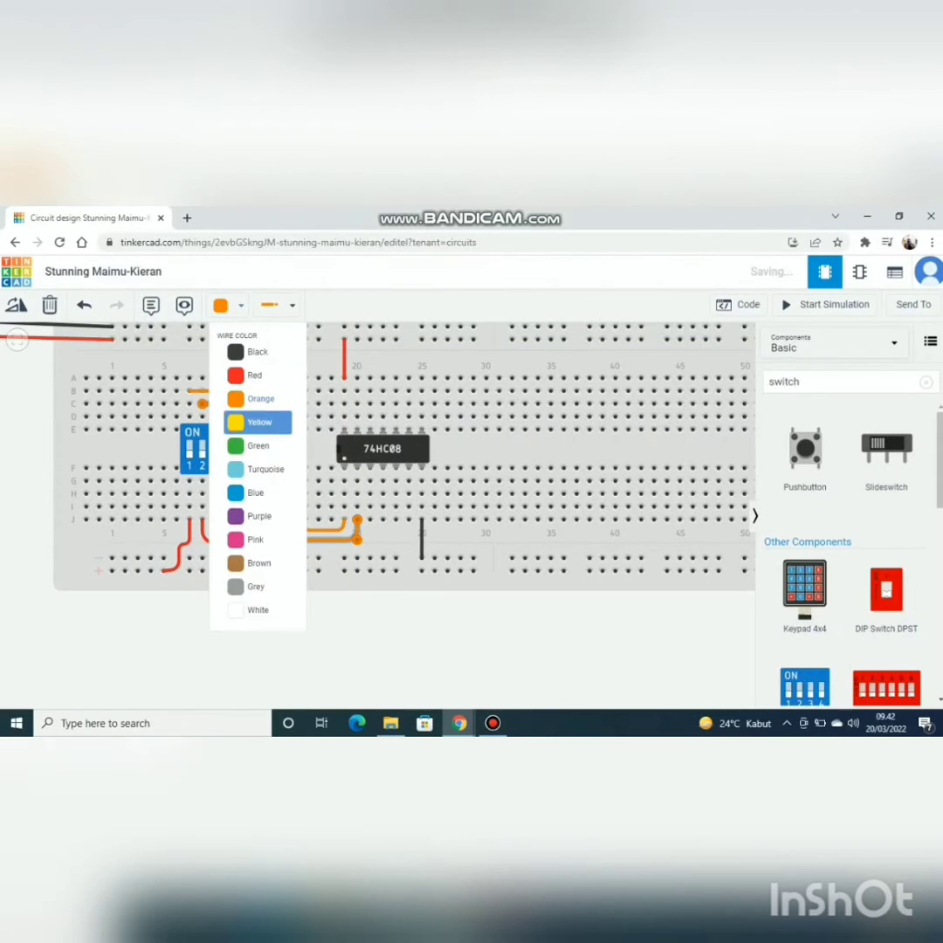
click(257, 445)
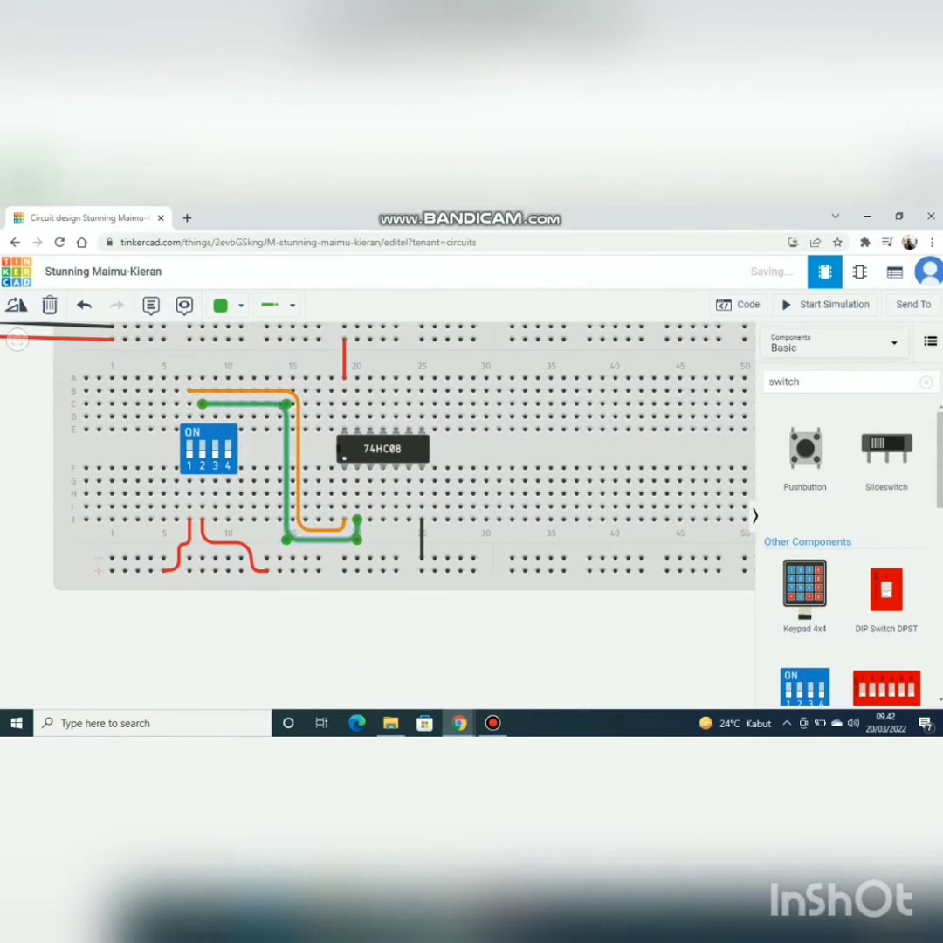
click(486, 470)
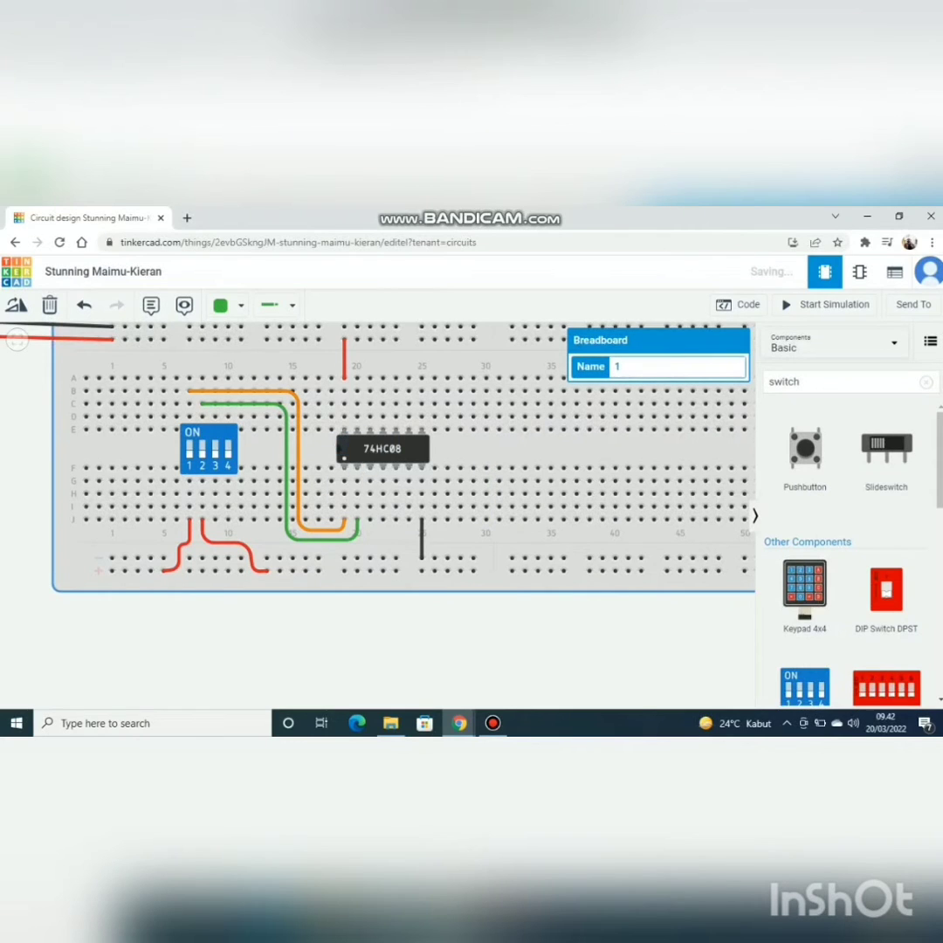
Step: Run a straight blue wire along row H from the 74HC08's third lower pin at column 21 to column 34
click(369, 493)
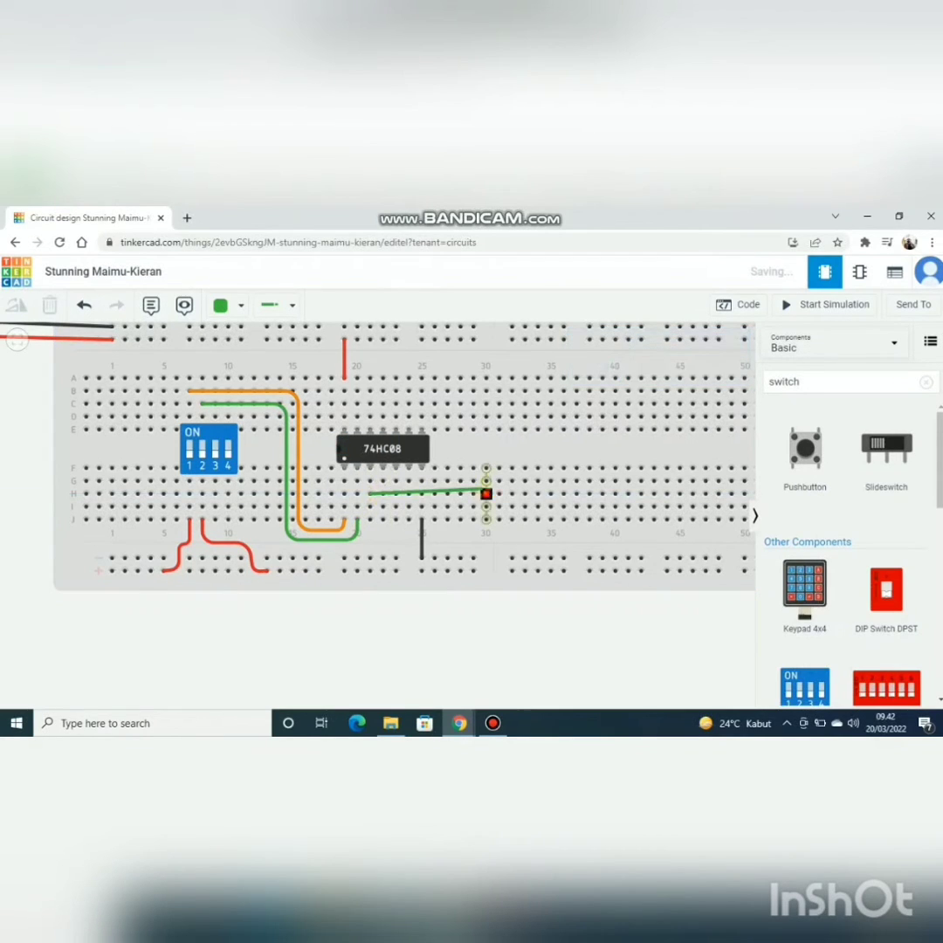
click(537, 494)
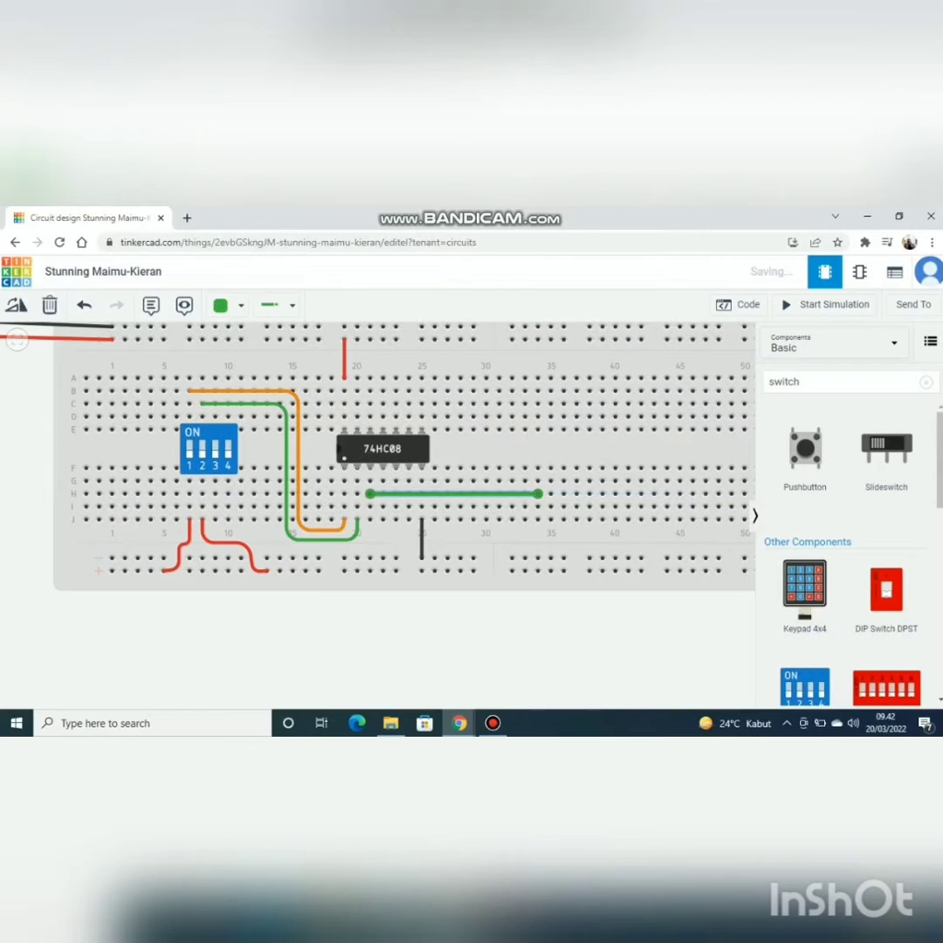
click(227, 305)
click(253, 491)
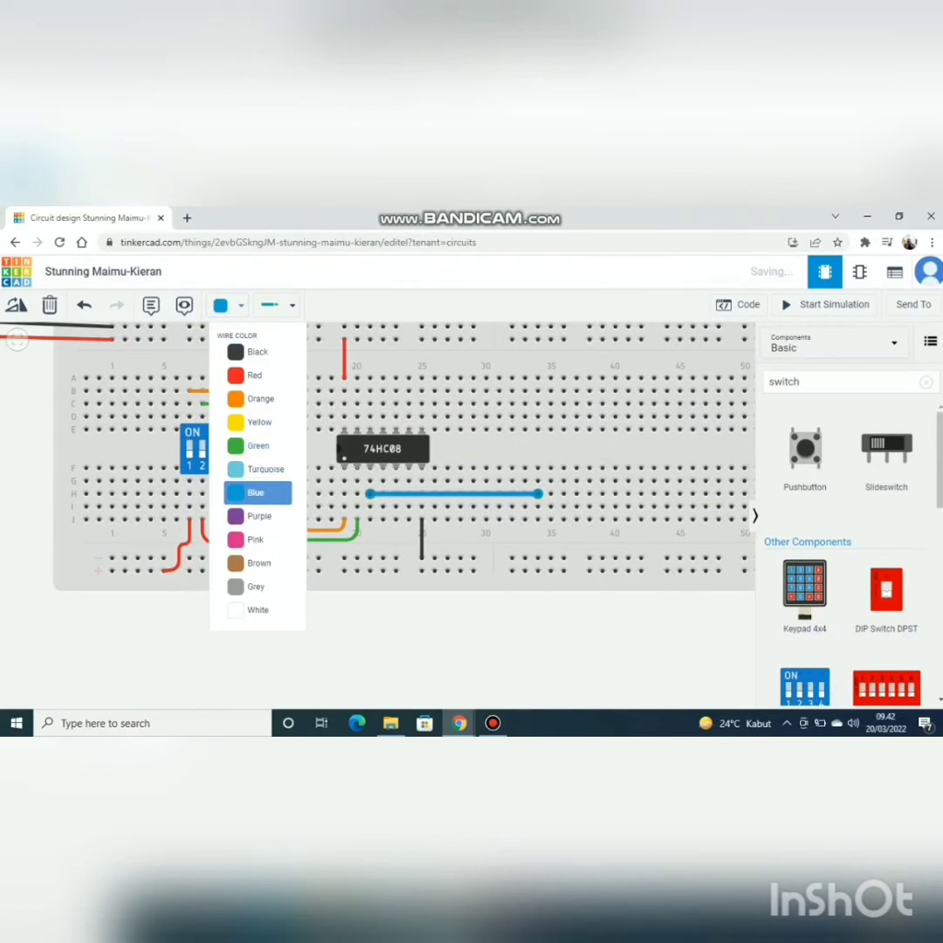
click(602, 453)
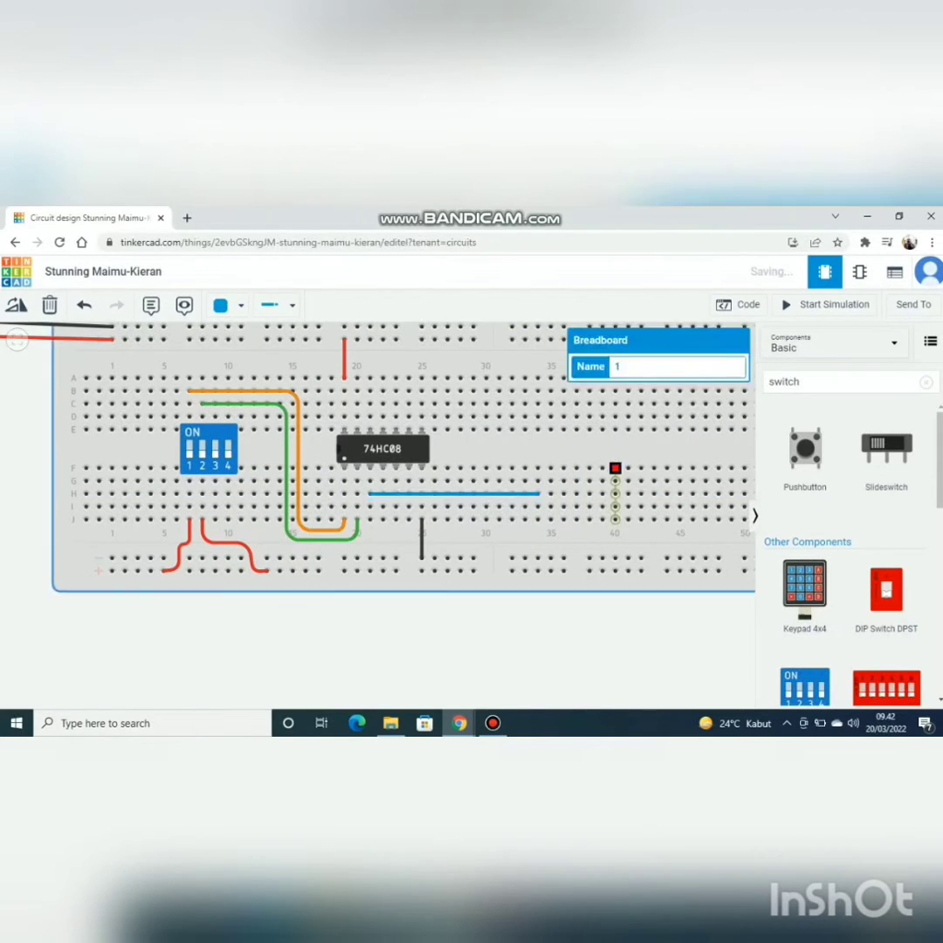
Step: Search the components for a resistor and place one on the breadboard at column 34
click(820, 381)
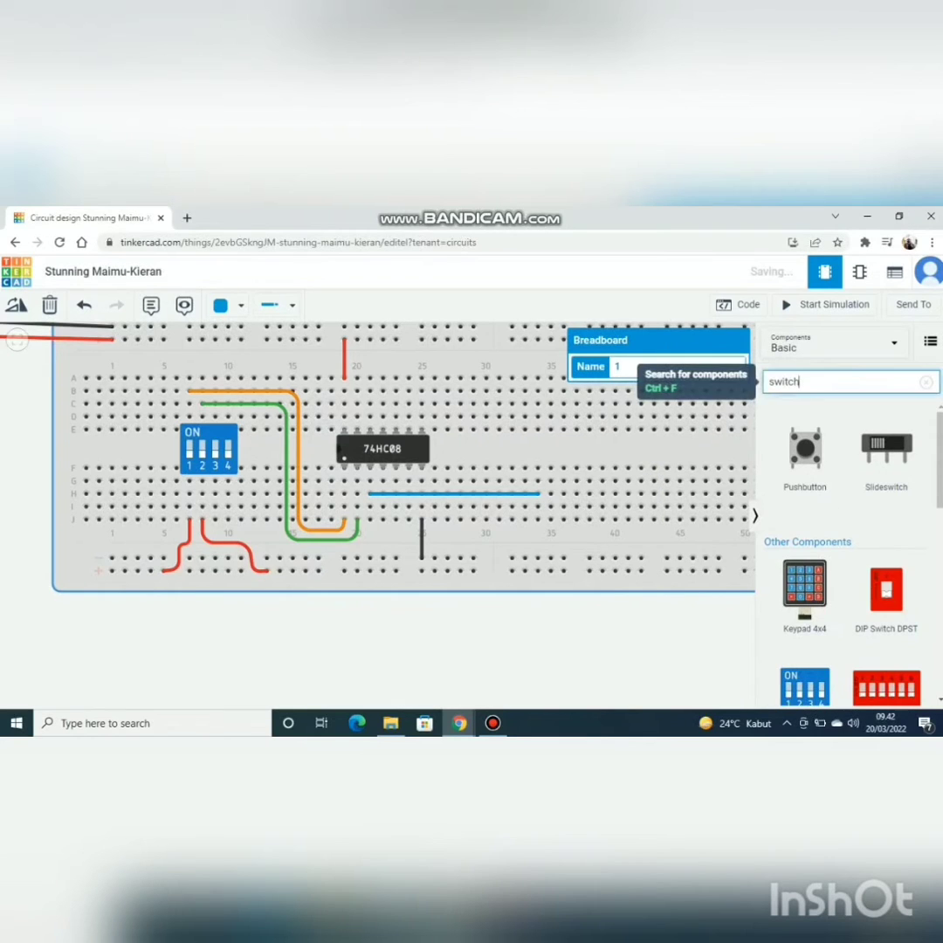
key(BackSpace)
key(BackSpace)
key(BackSpace)
key(BackSpace)
key(BackSpace)
key(BackSpace)
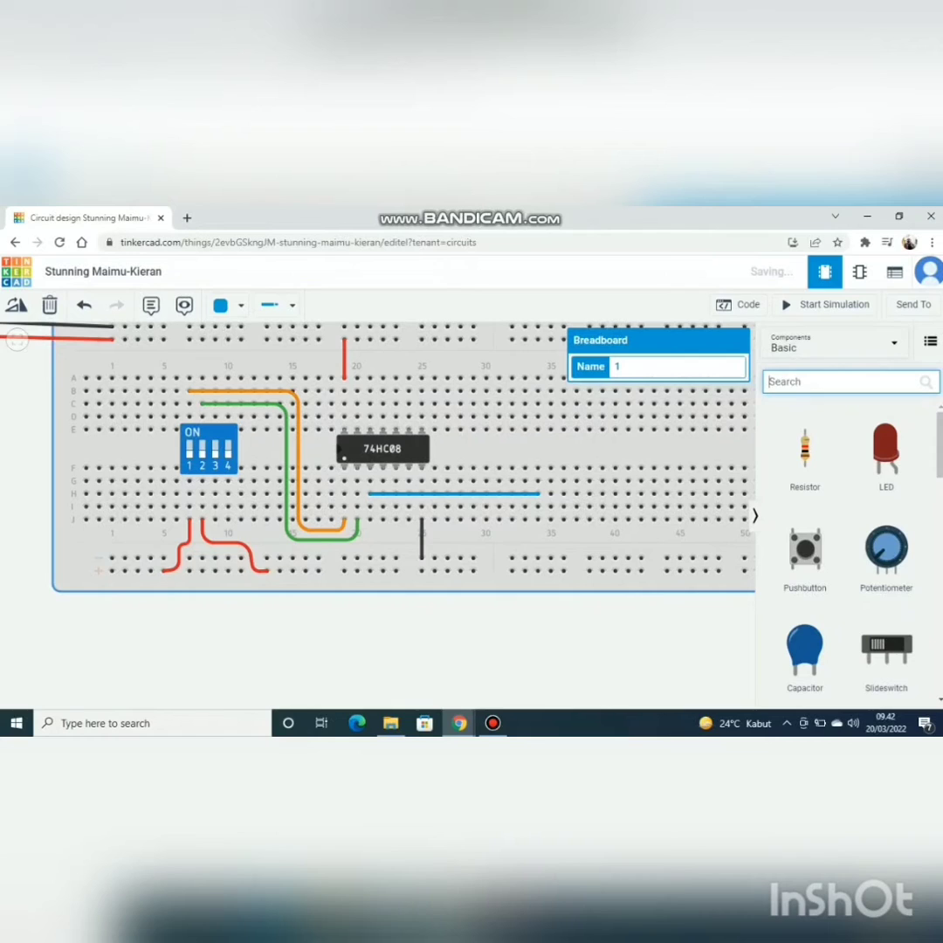
text(resis)
key(Down)
key(Down)
key(Down)
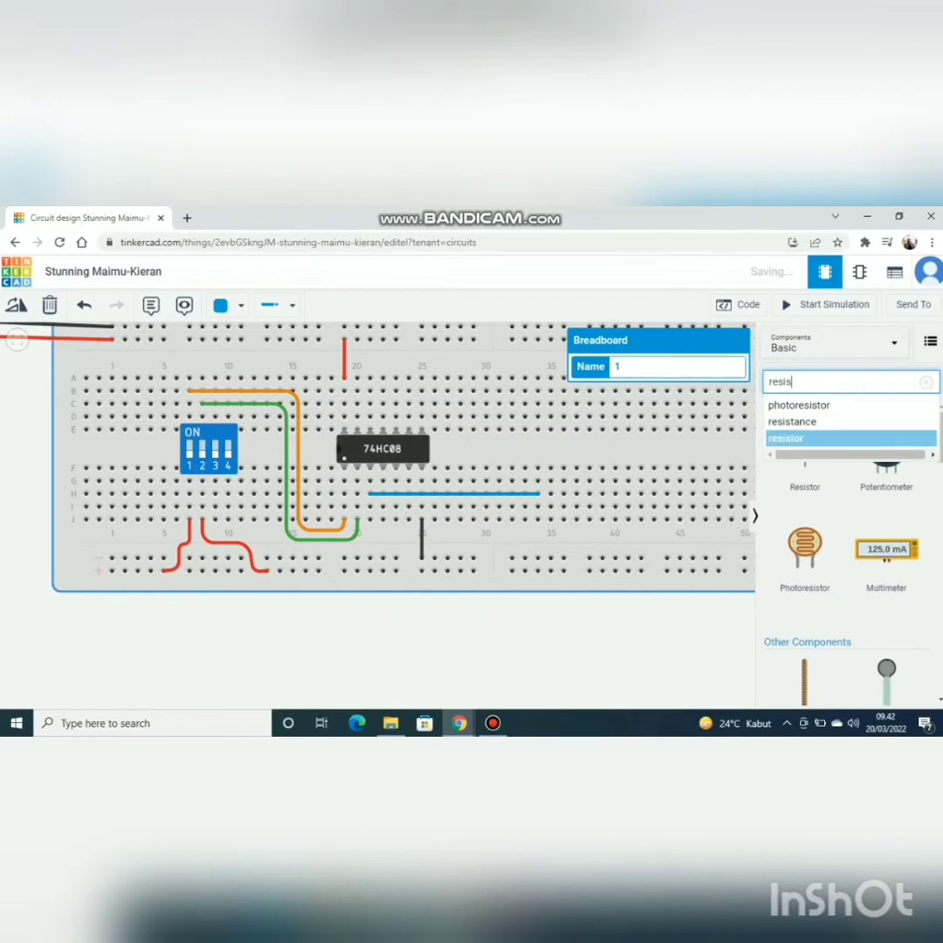
key(Return)
drag(804, 450, 537, 452)
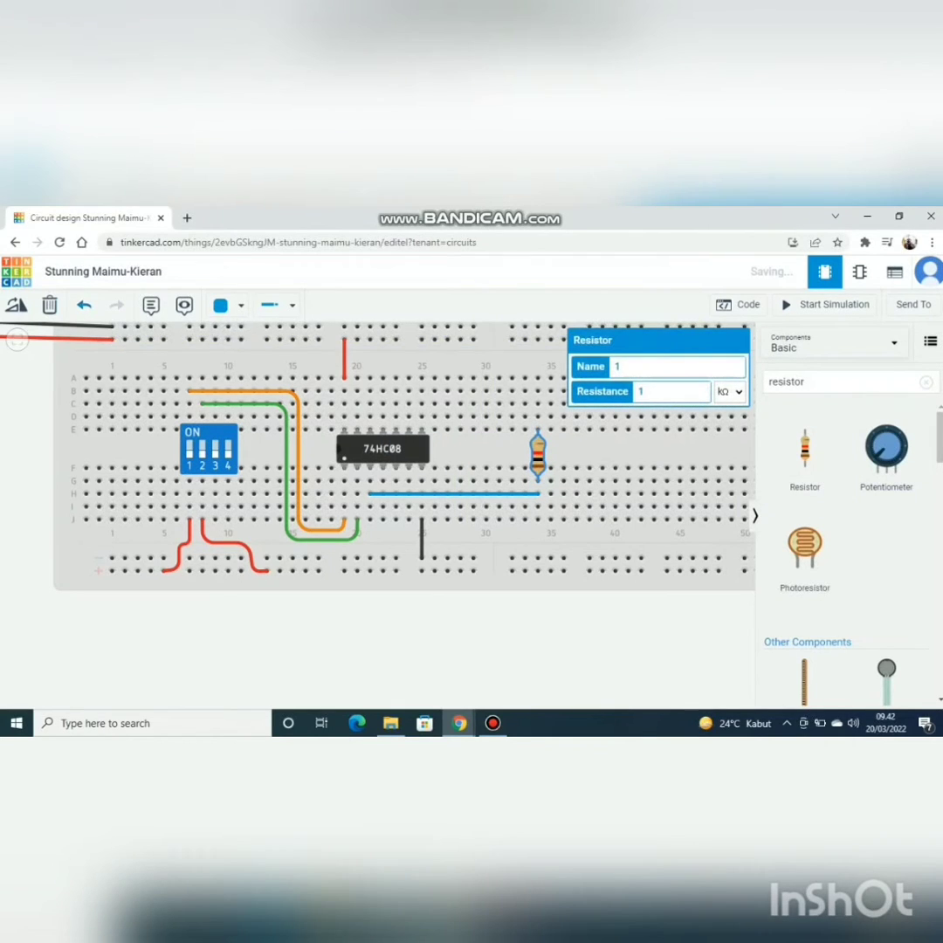
Step: Rotate the resistor to horizontal and move it to row G, spanning columns 34 to 38
key(r)
key(r)
key(r)
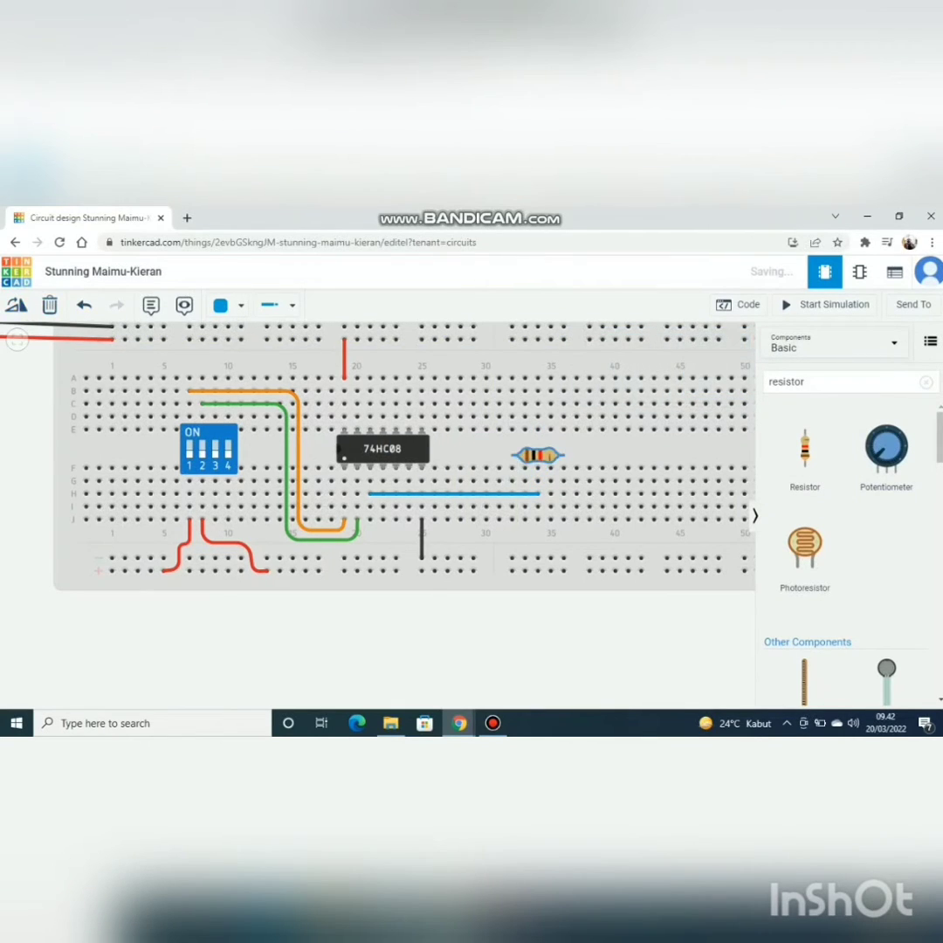
drag(538, 454, 563, 480)
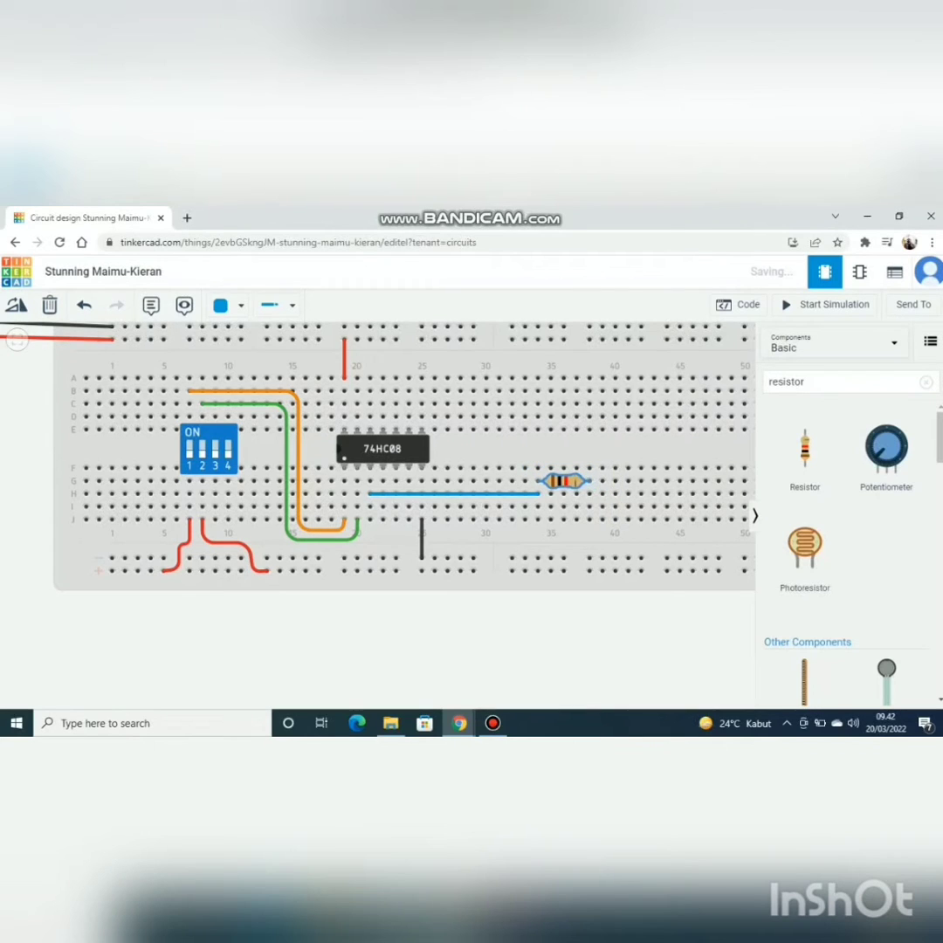
Step: Search the components for led and place a red LED on row E at columns 37 and 38
click(814, 381)
key(BackSpace)
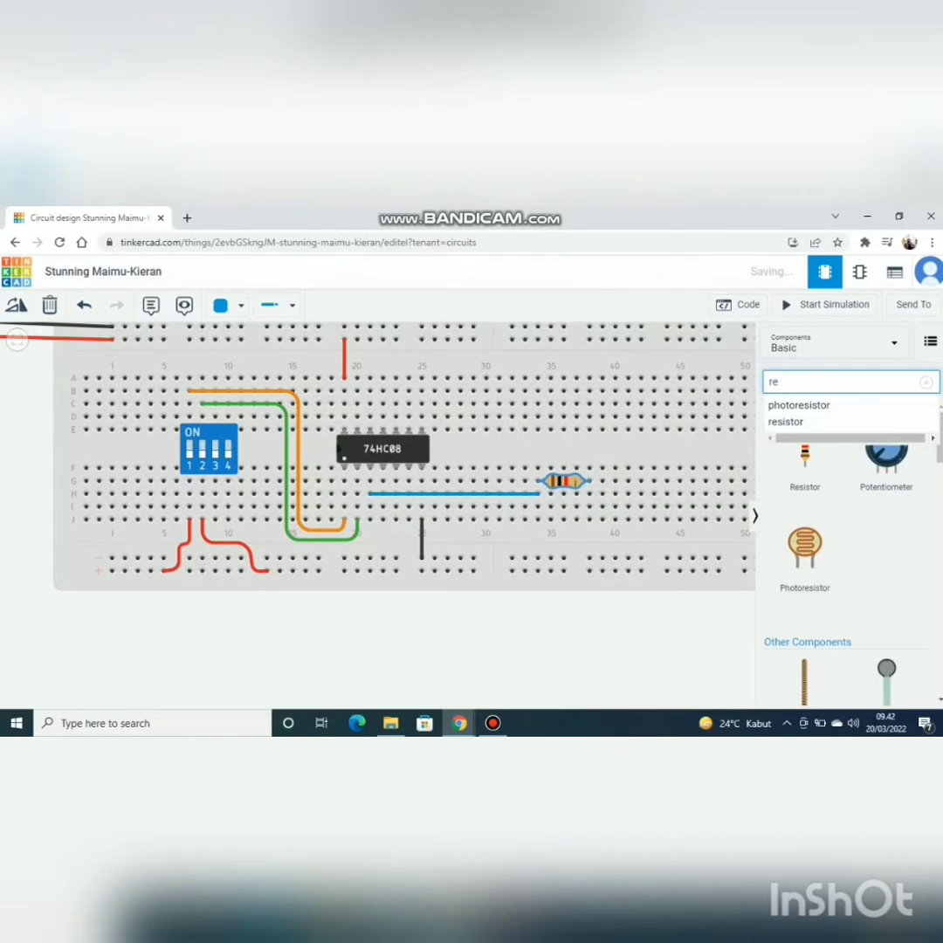
key(BackSpace)
key(BackSpace)
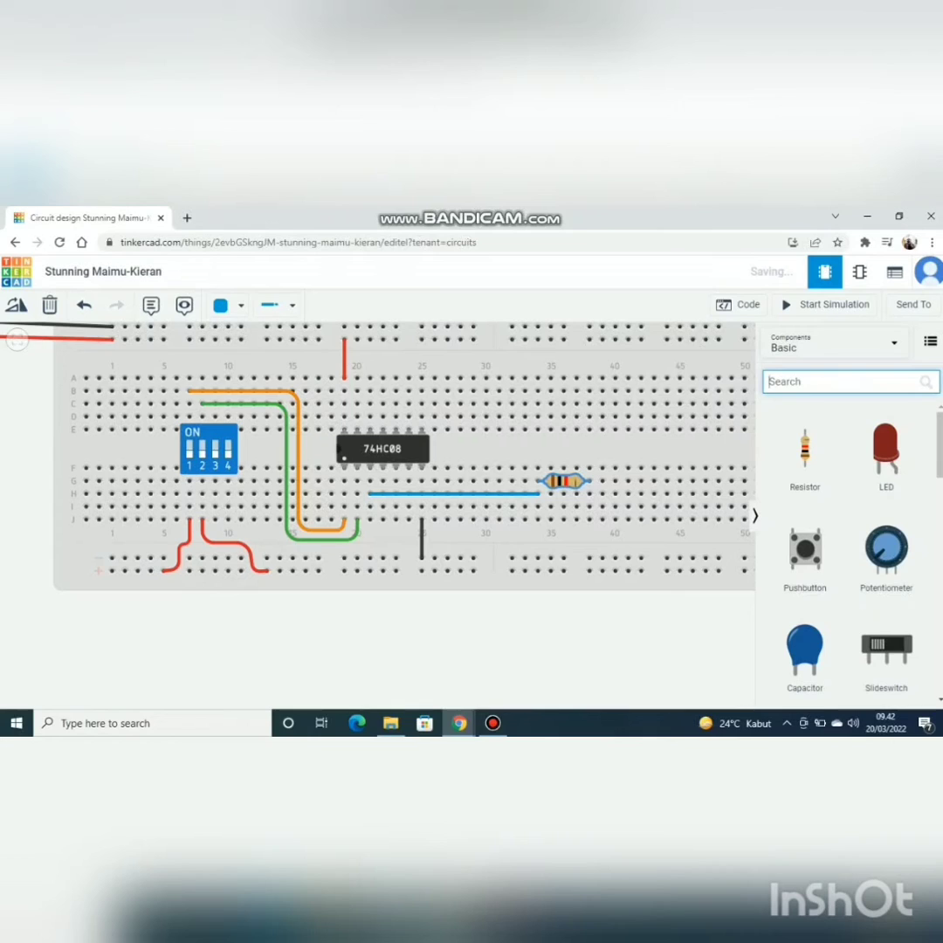
text(led)
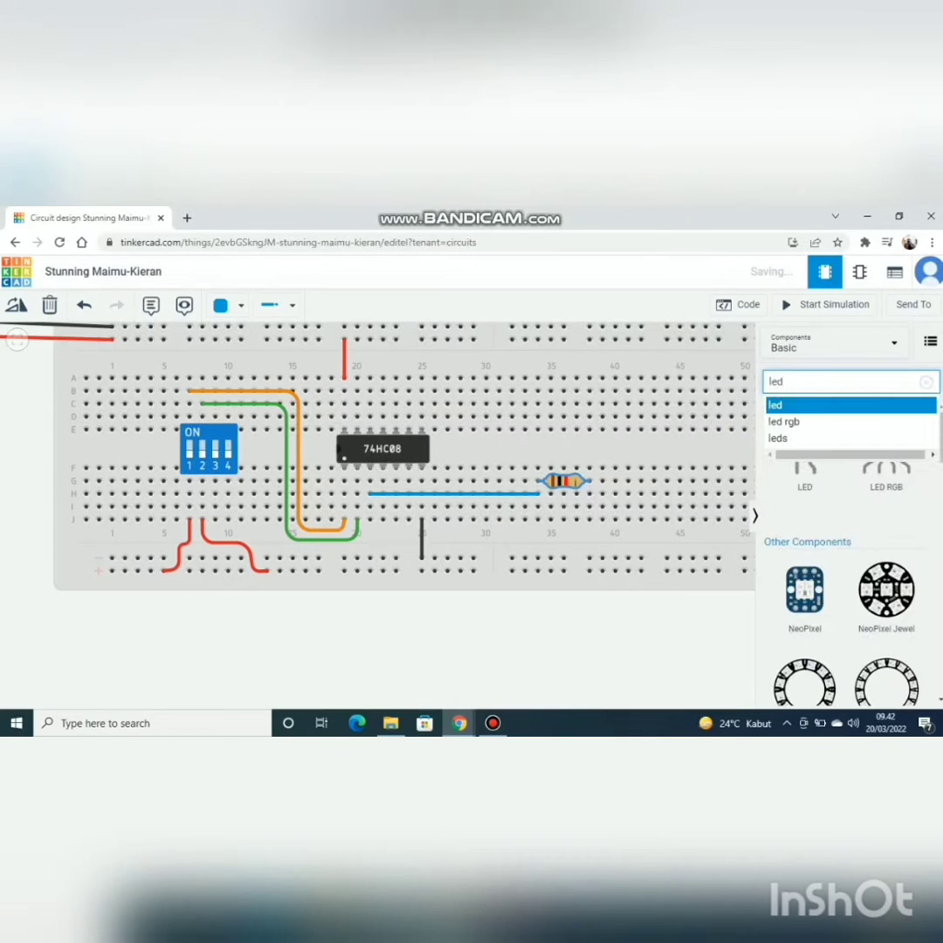
key(Return)
drag(804, 450, 583, 415)
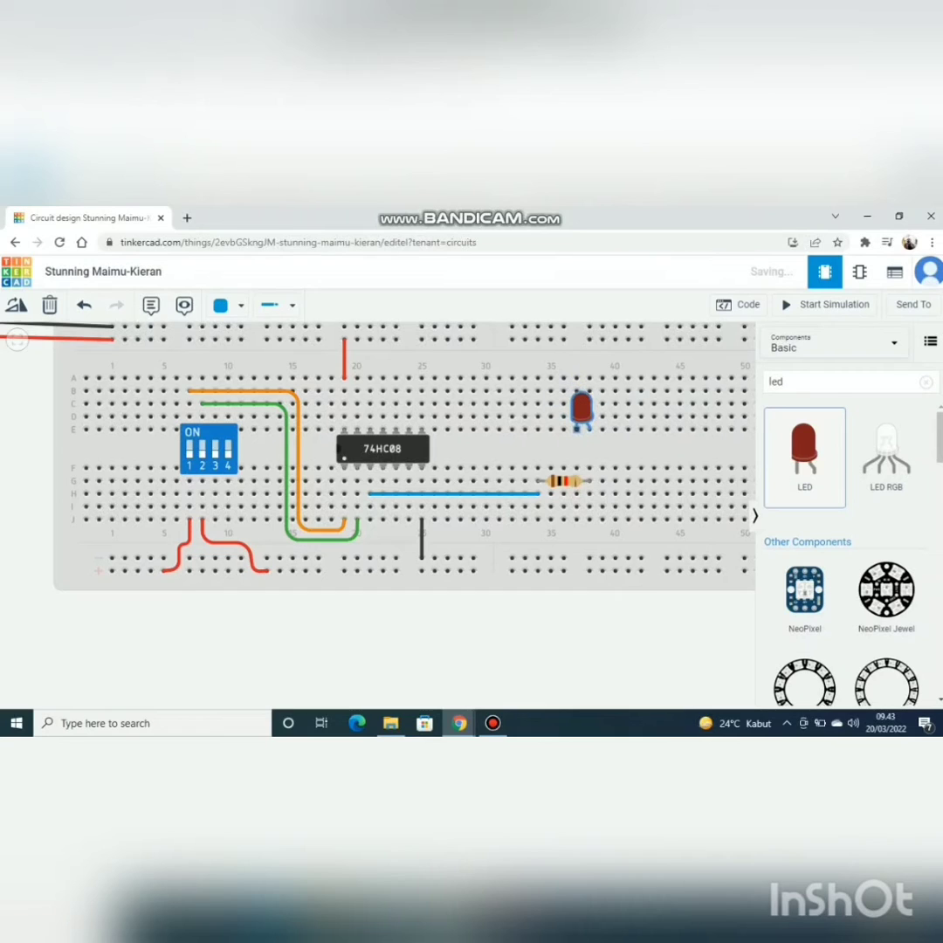
Step: Move the LED up one row to row D and connect rows E and F of column 38 with a straight blue wire
click(581, 410)
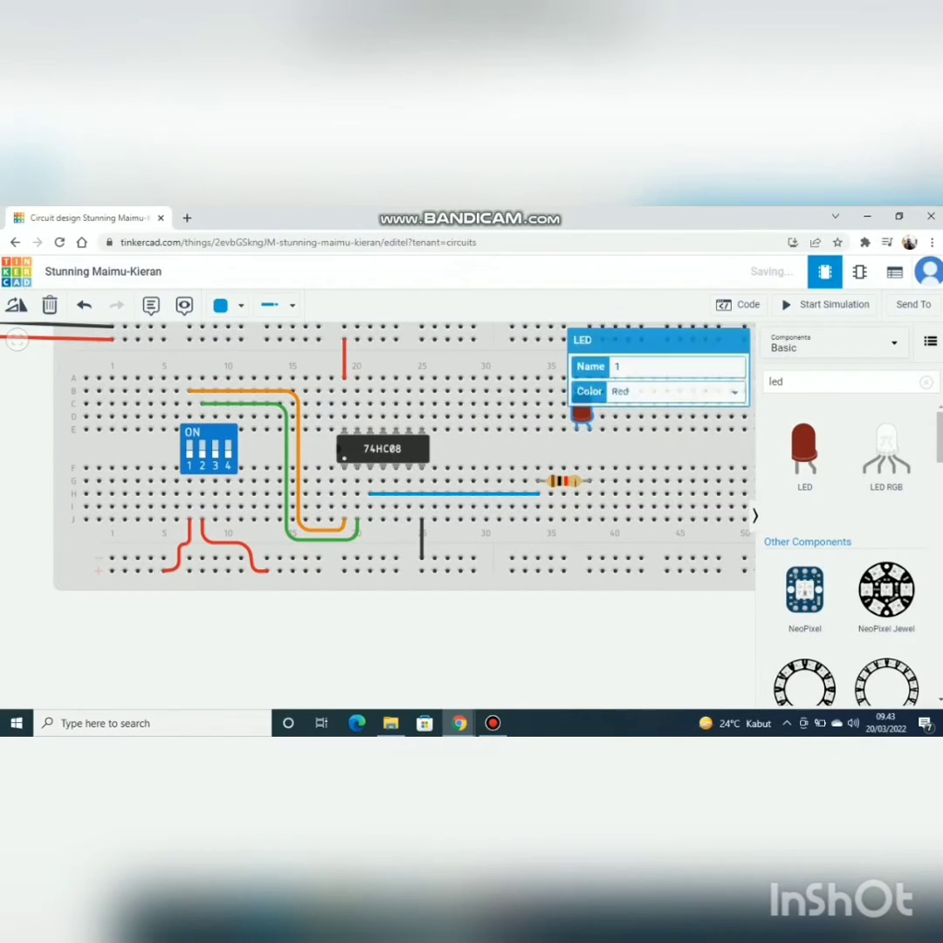
click(602, 443)
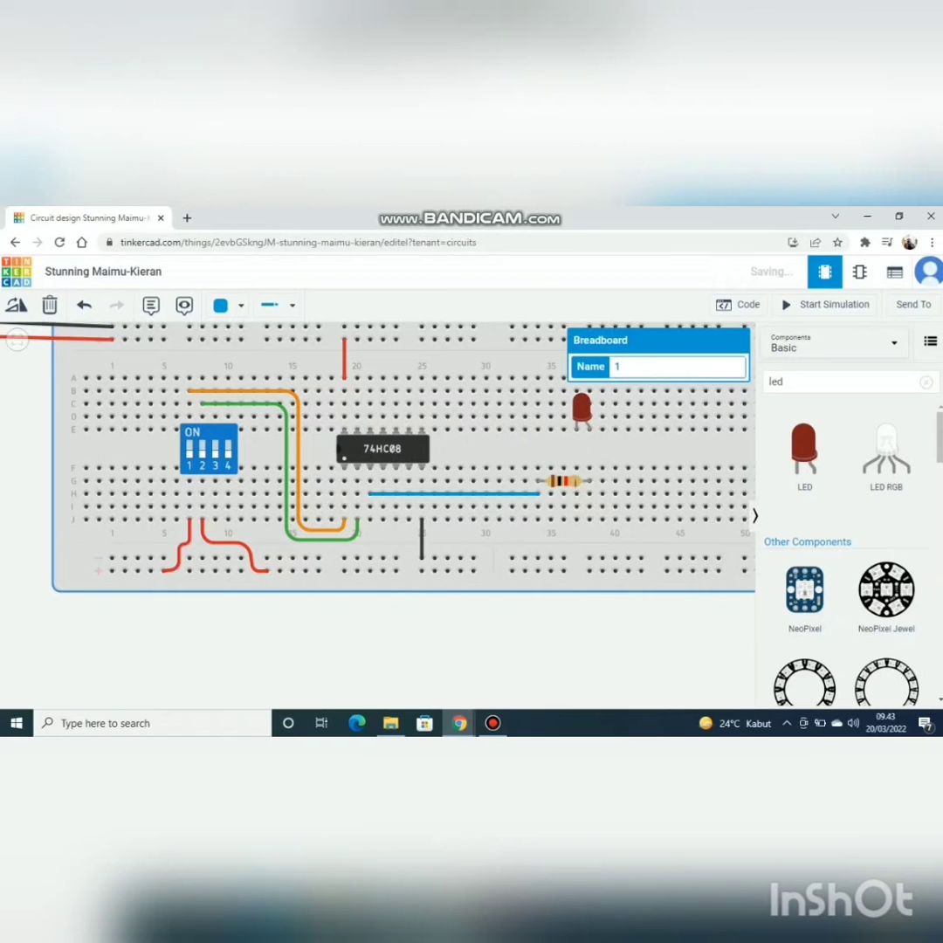
click(580, 414)
drag(580, 418, 580, 404)
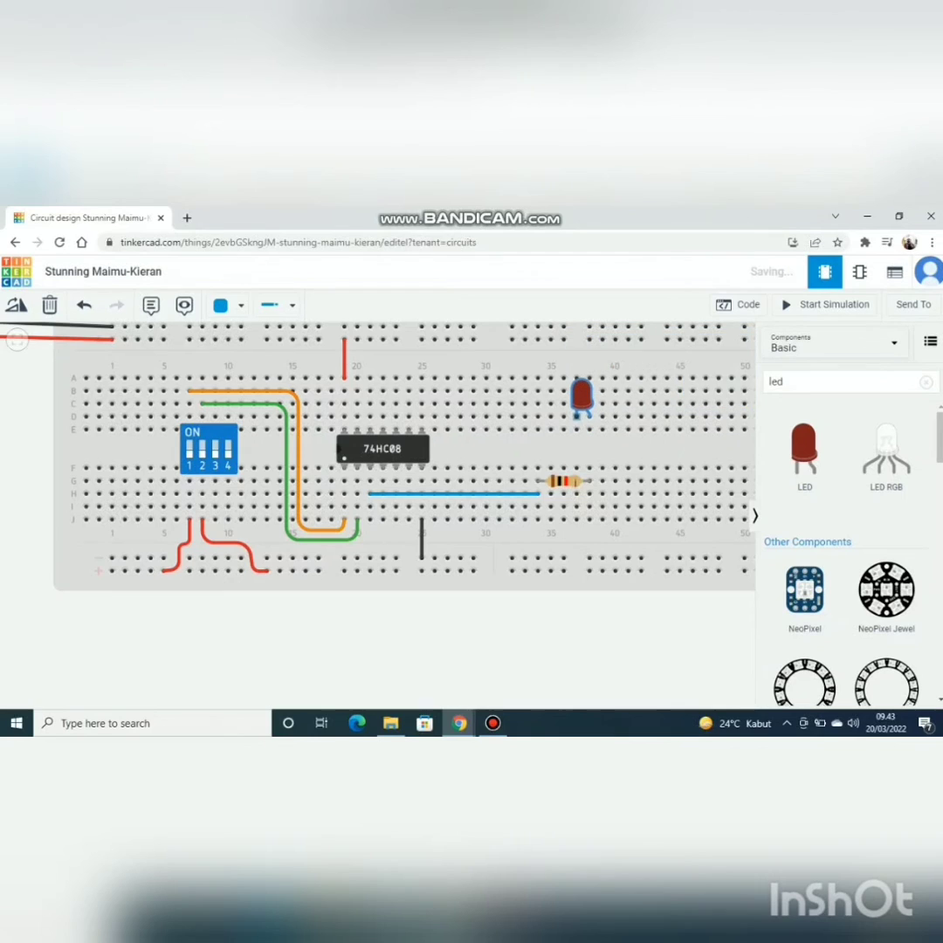
click(589, 430)
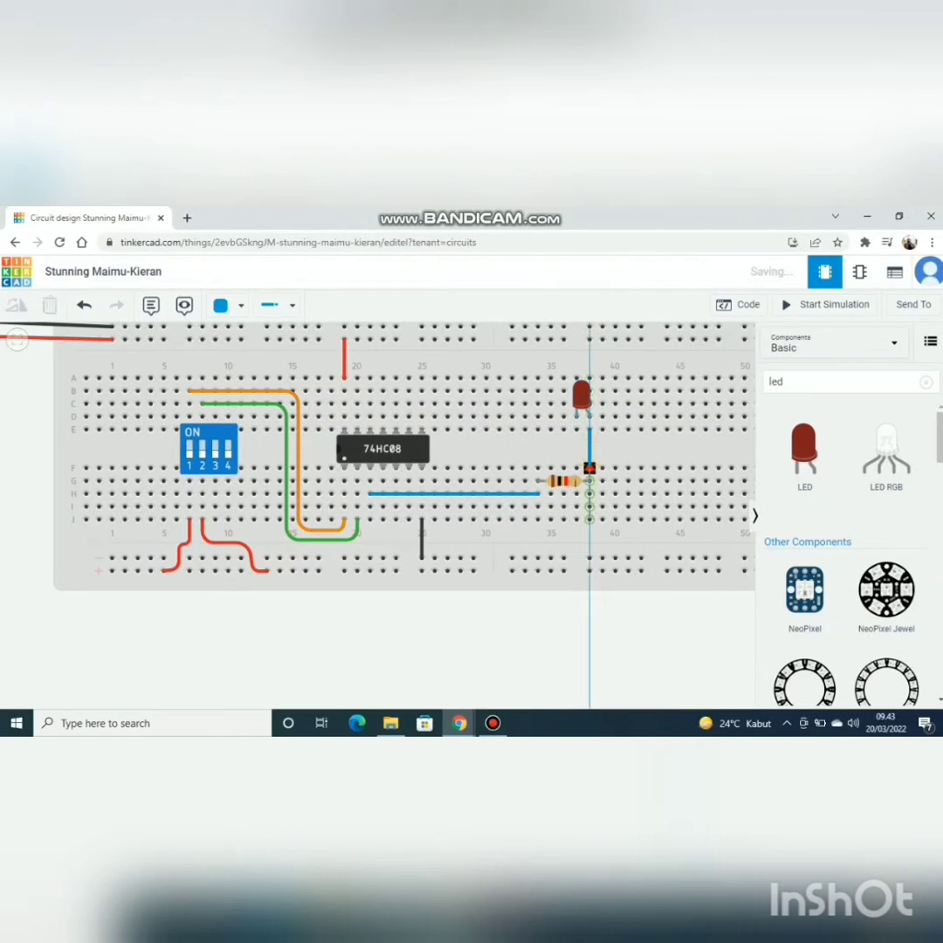
click(589, 468)
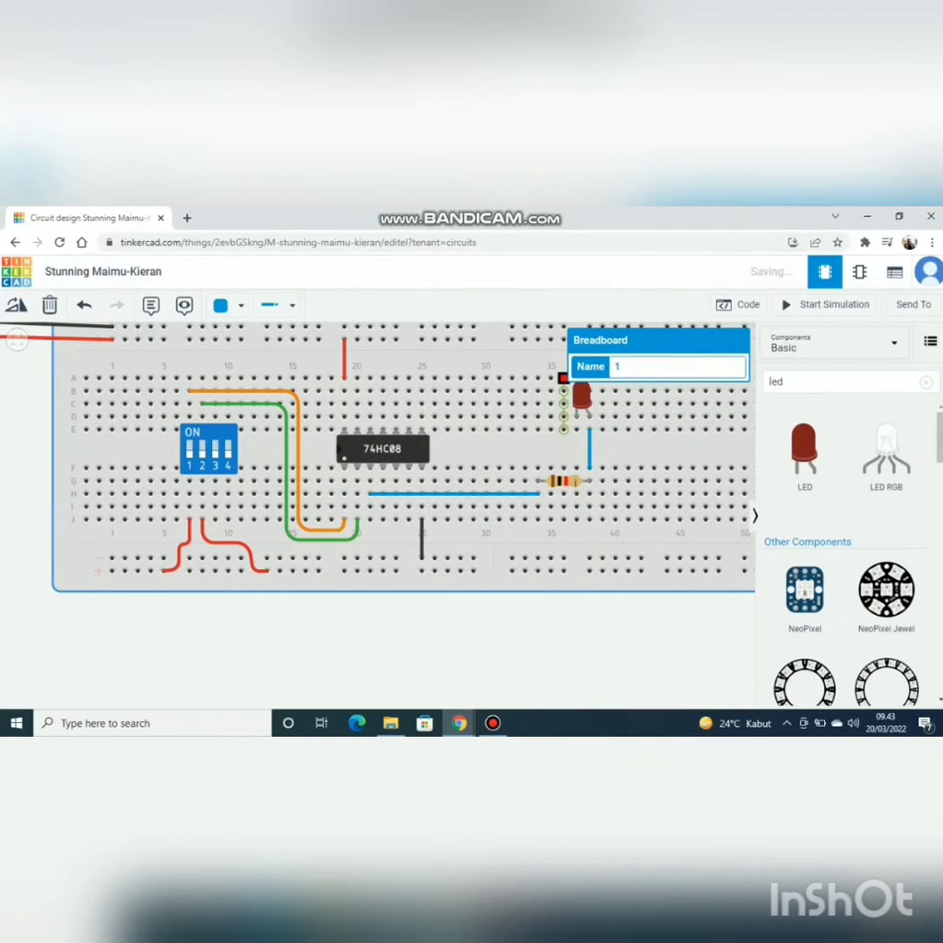
scroll(582, 449, up, 1)
drag(582, 448, 582, 454)
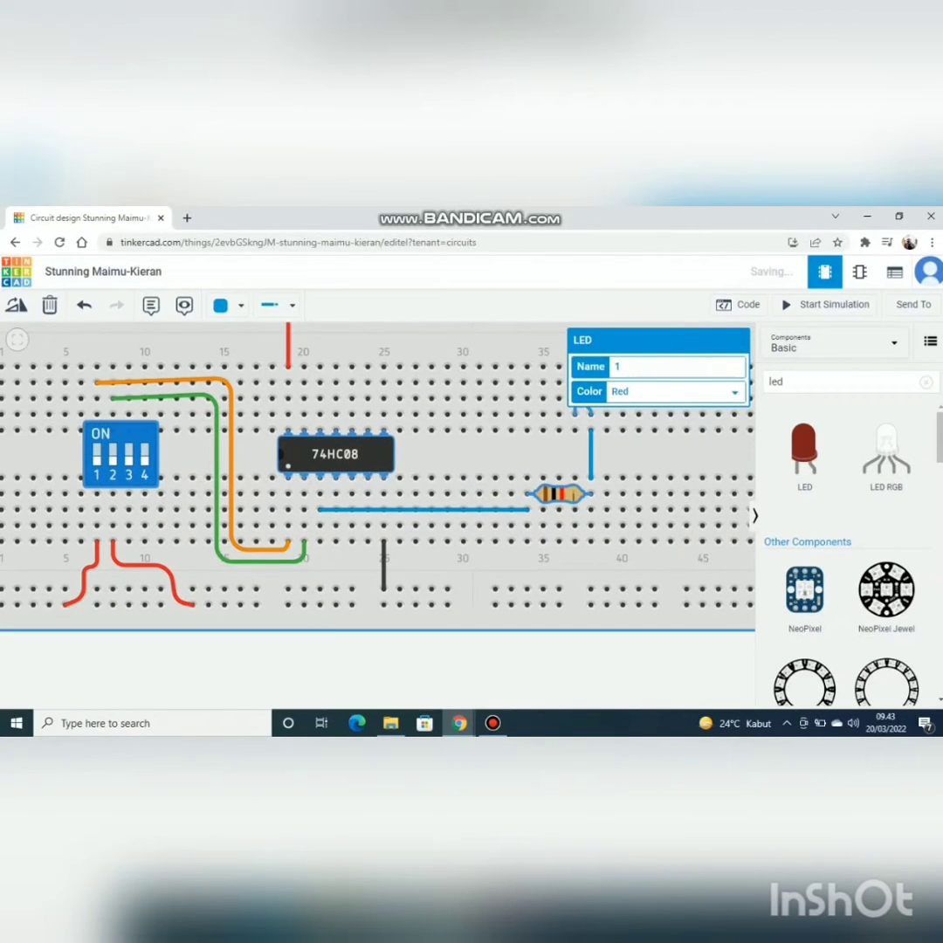
drag(582, 454, 532, 672)
drag(659, 419, 607, 520)
scroll(609, 421, down, 1)
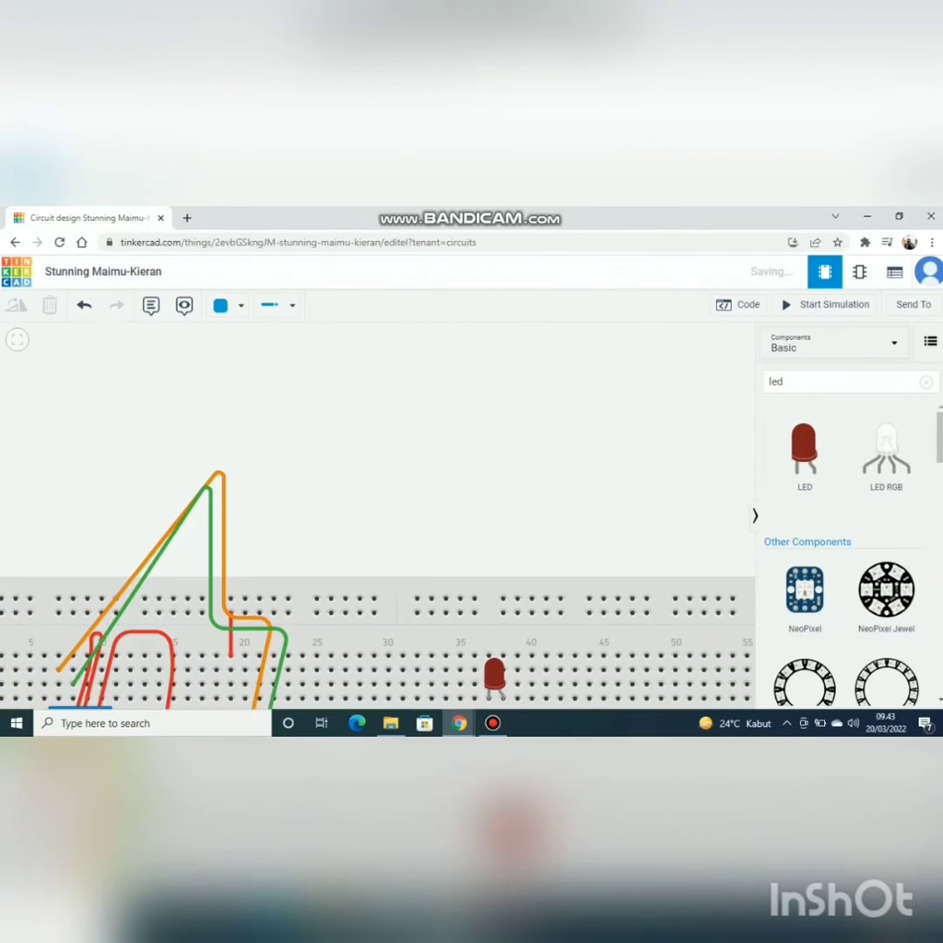
scroll(513, 496, down, 2)
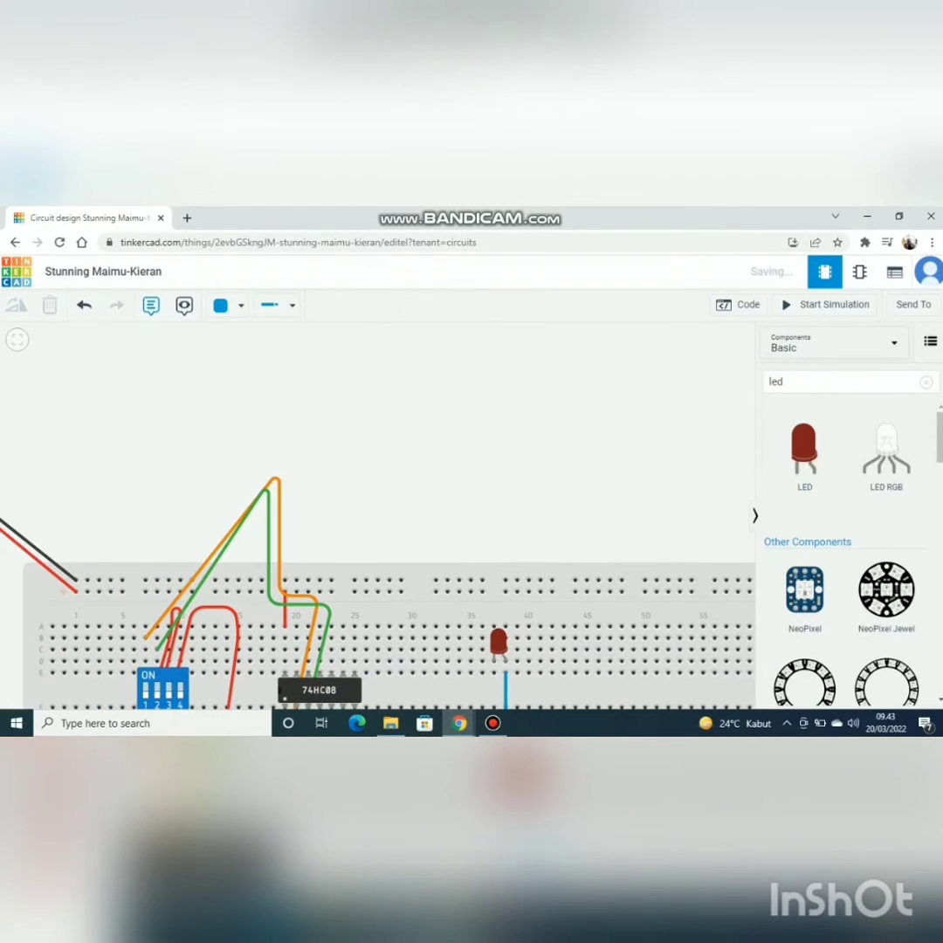
key(ctrl+z)
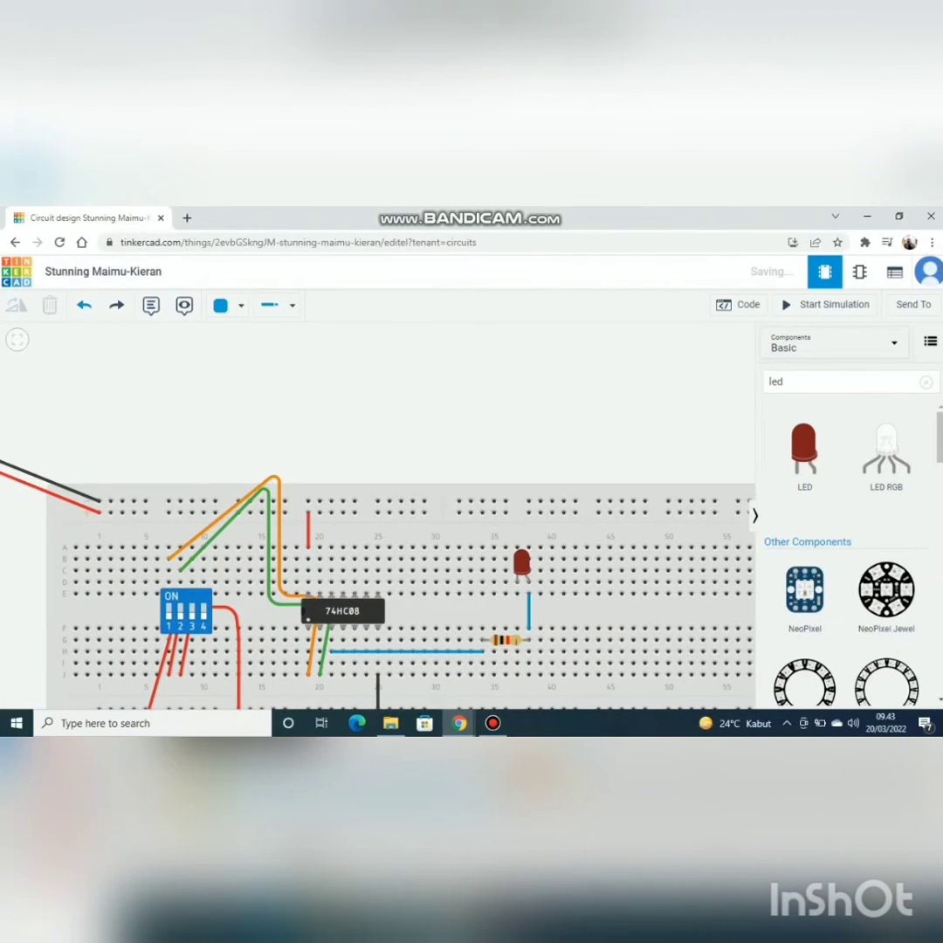
click(84, 304)
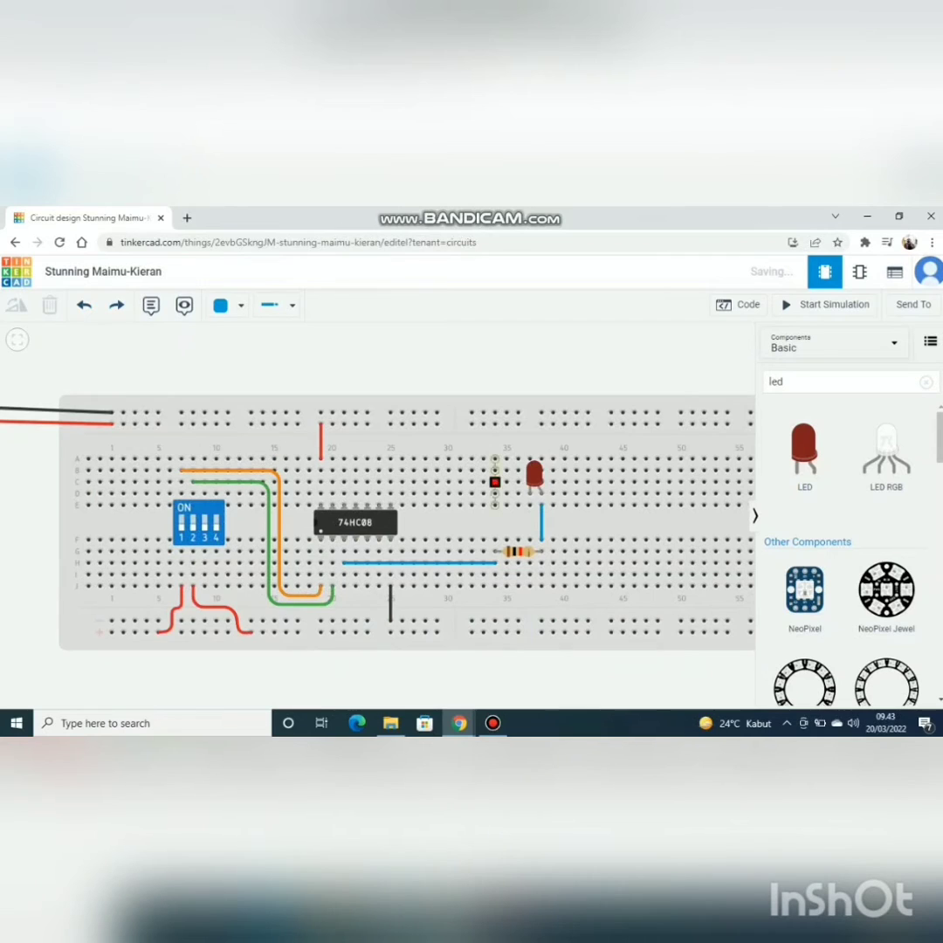
Step: Run a wire from the LED's cathode column 37 at row A to the upper negative rail near column 23, and color it black
click(529, 458)
click(529, 442)
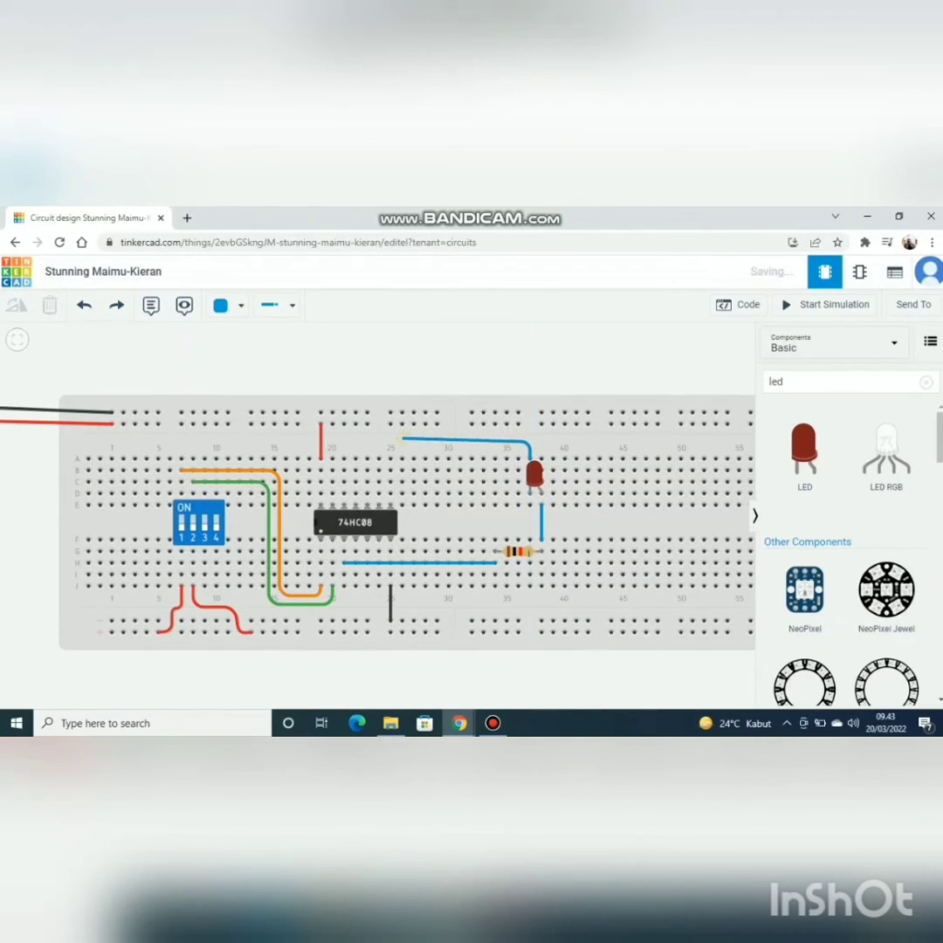
click(382, 441)
click(382, 408)
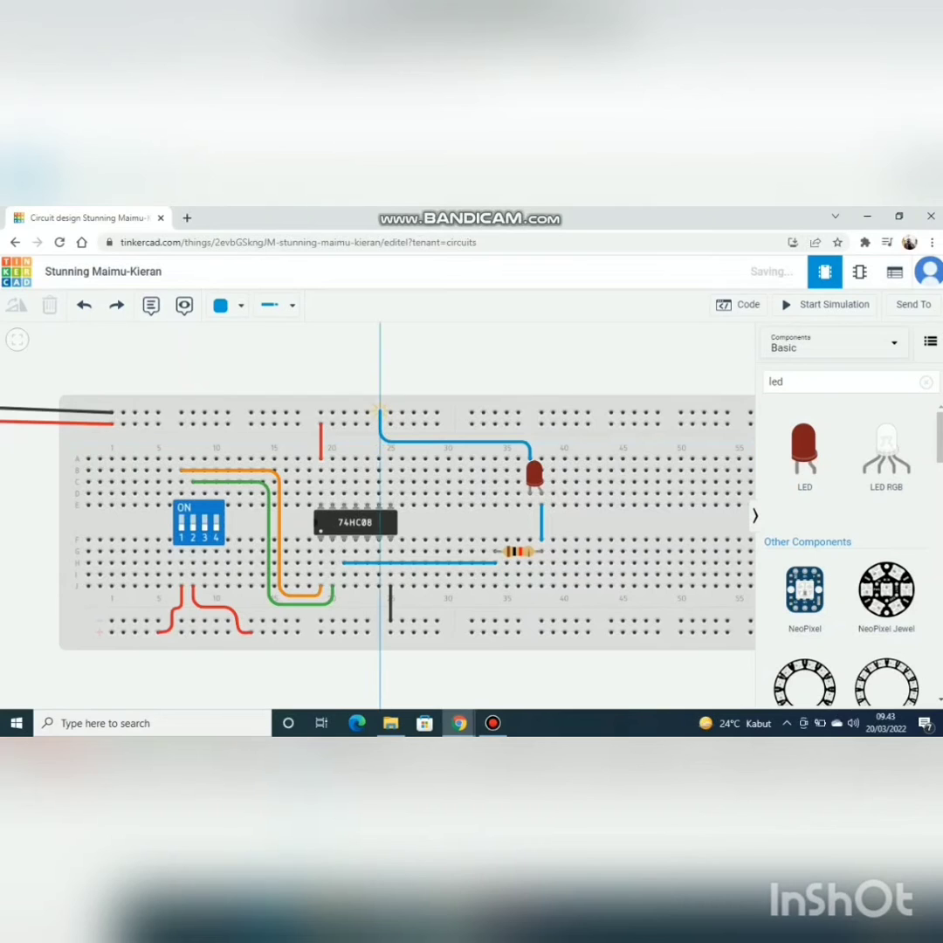
click(367, 412)
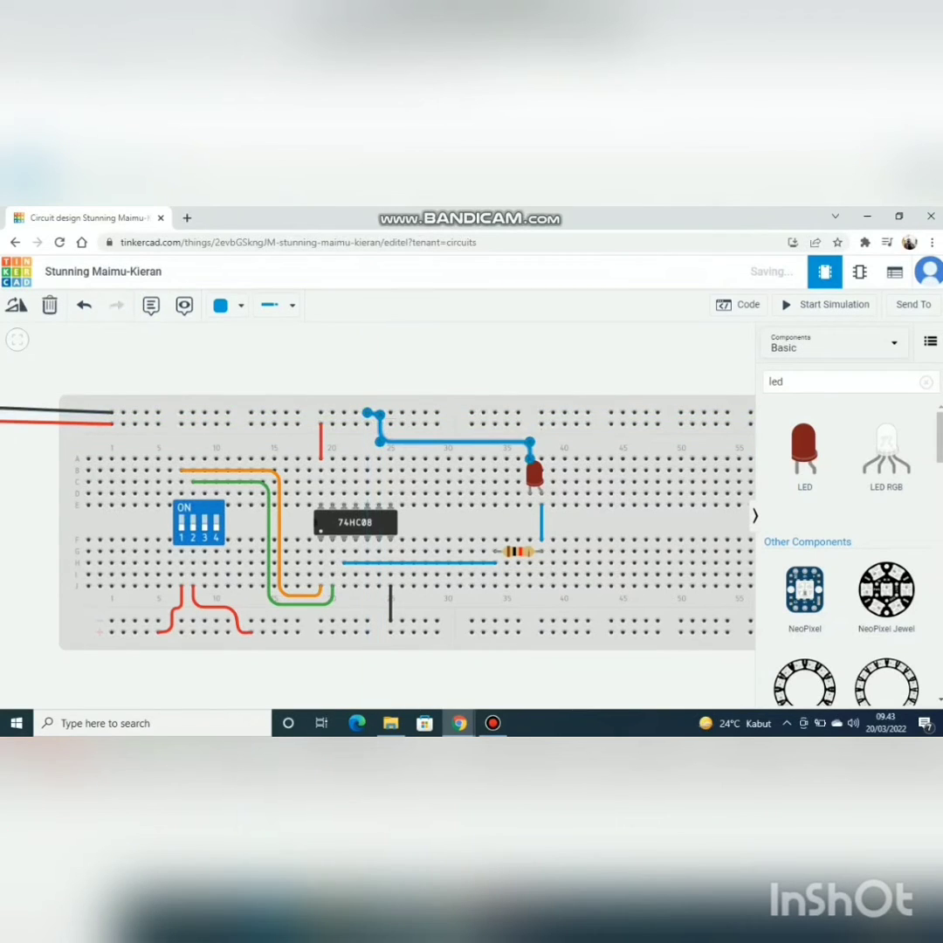
click(226, 305)
click(245, 351)
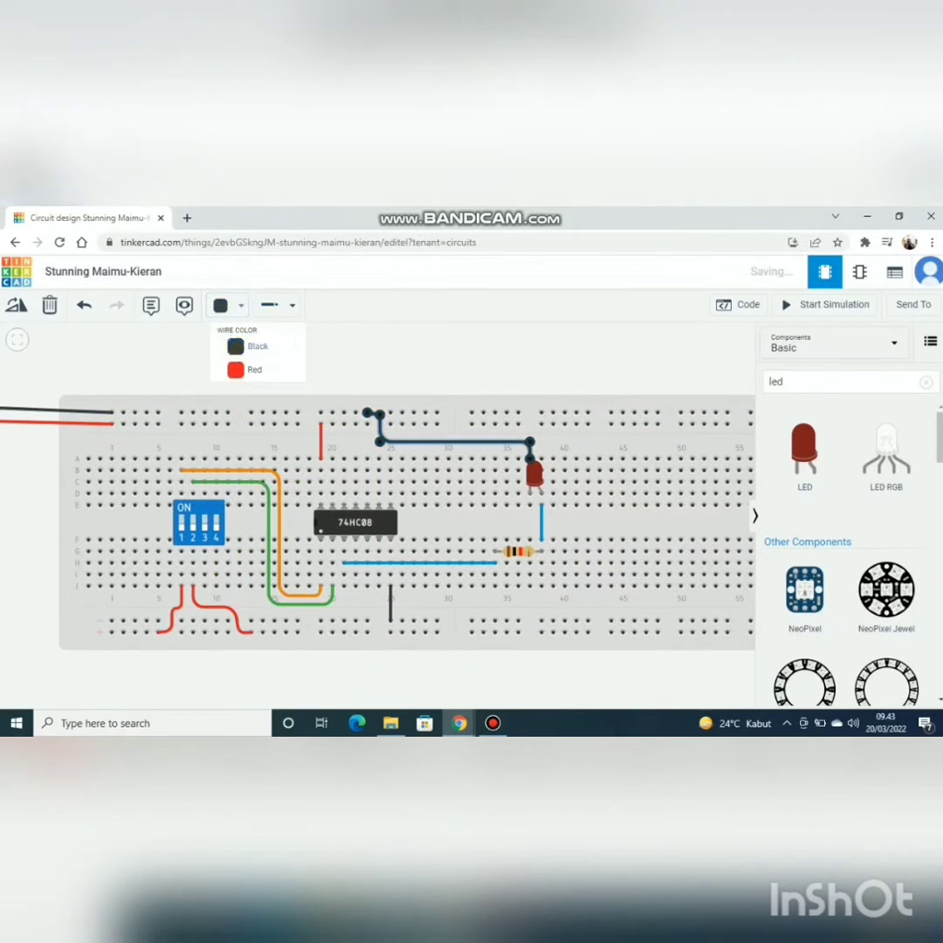
click(612, 521)
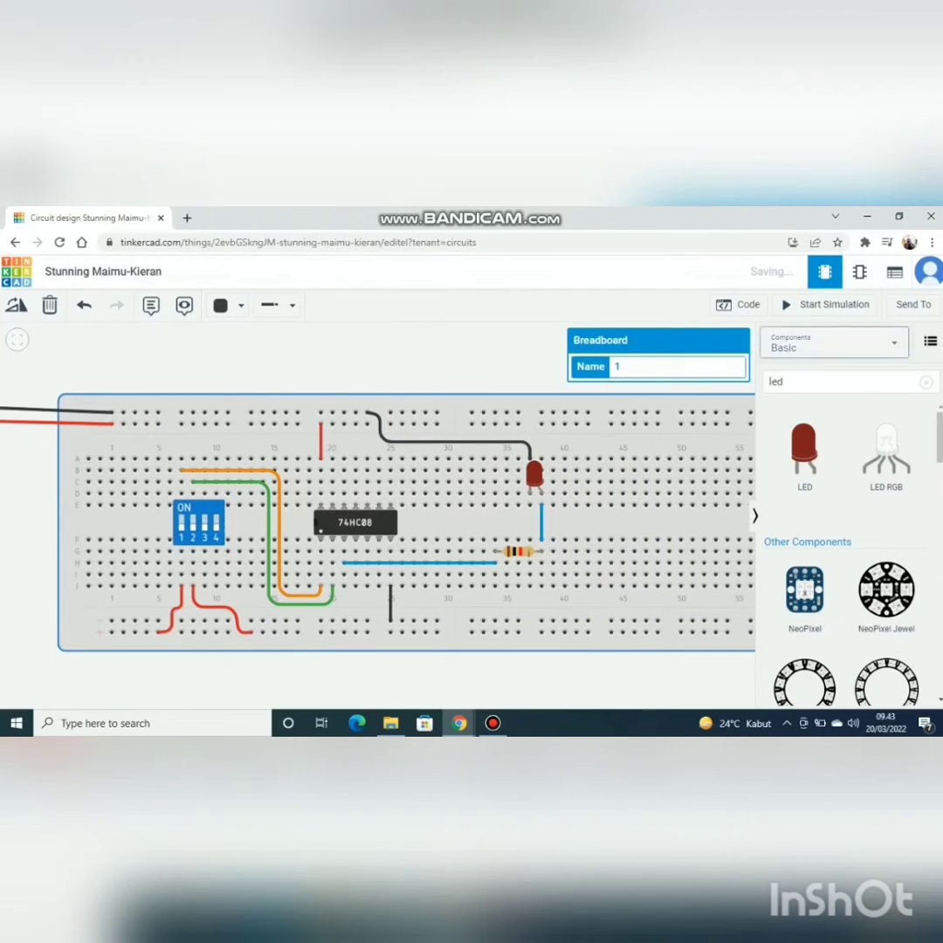
Step: Simulate the finished 74HC08 AND gate circuit
click(825, 304)
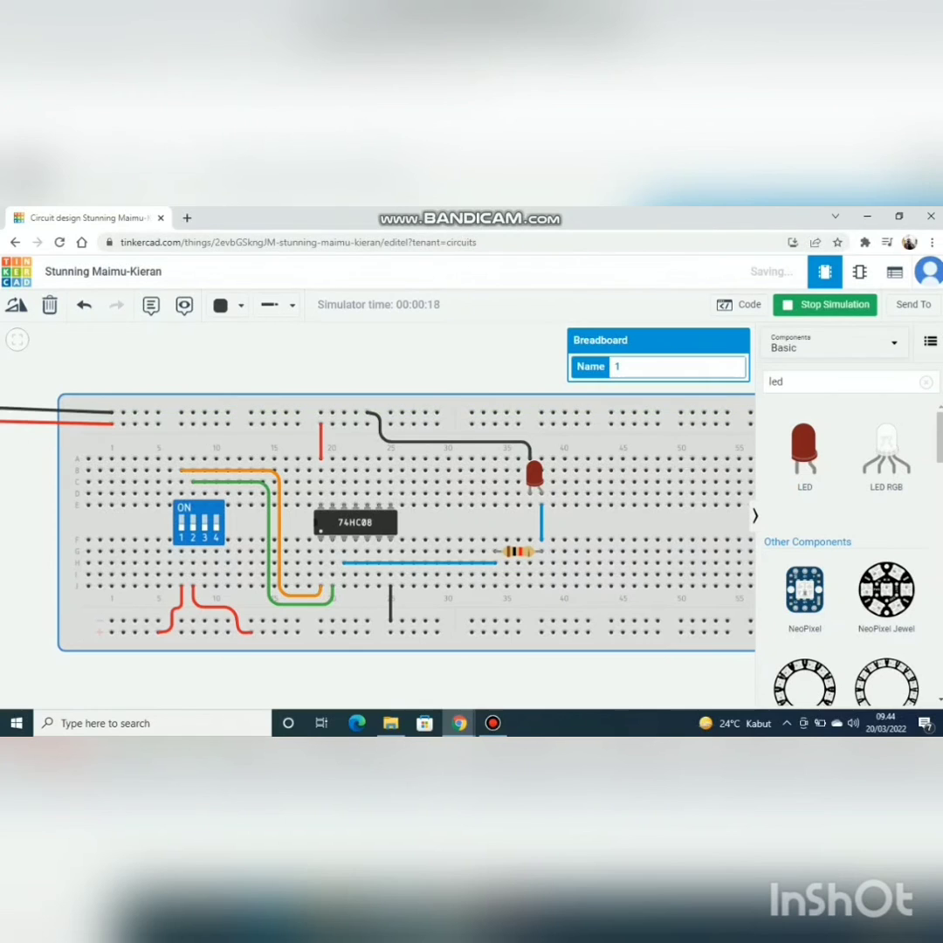
key(alt+Tab)
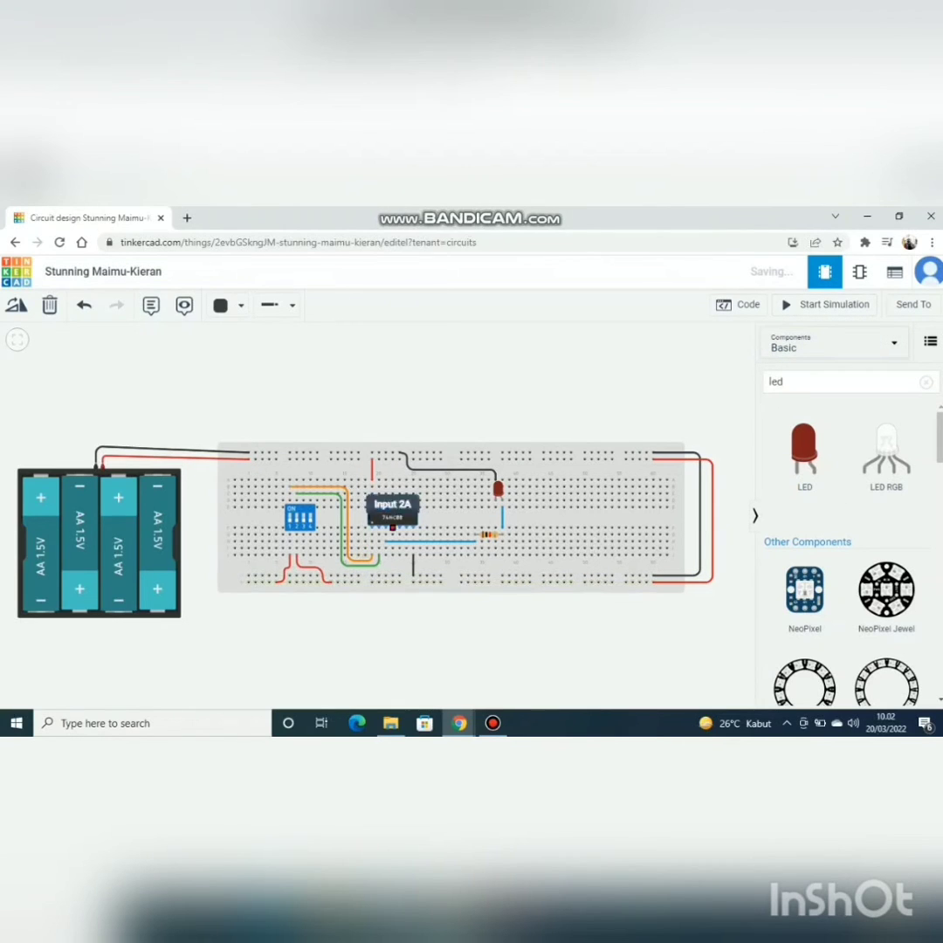
Step: Move the 74HC08 off the breadboard into the empty space above it and search the components for 7432
drag(392, 517, 408, 420)
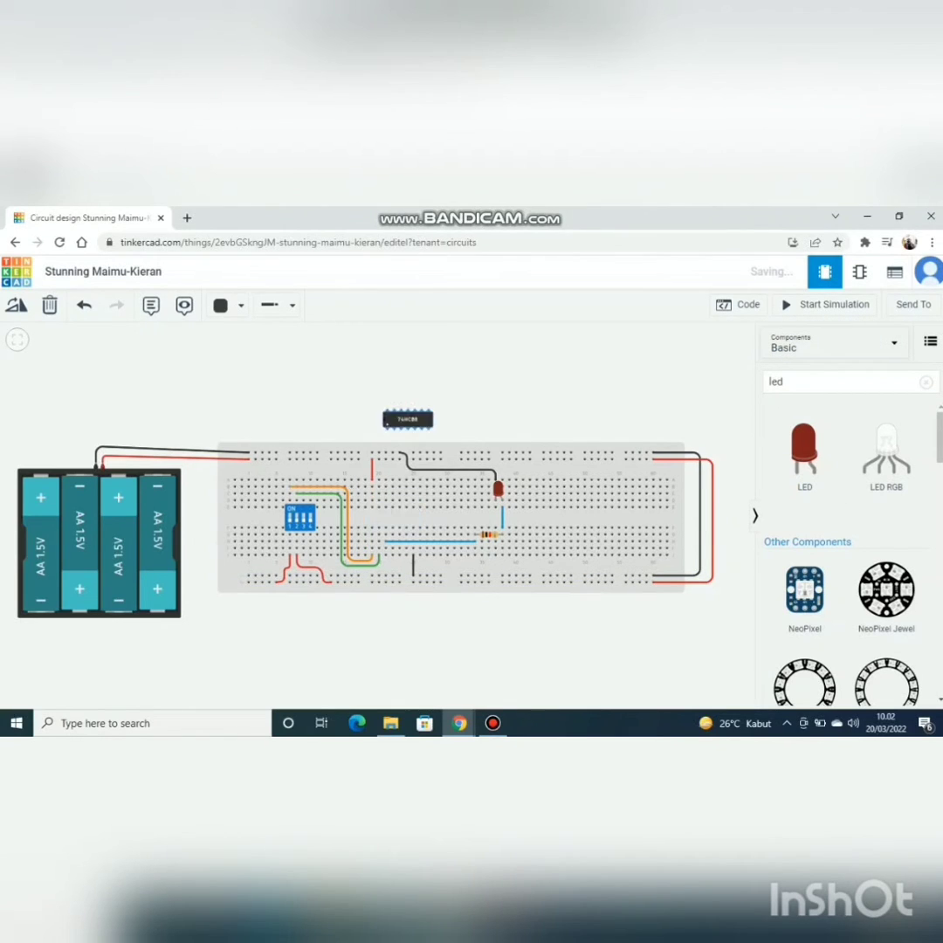
click(794, 382)
key(BackSpace)
key(BackSpace)
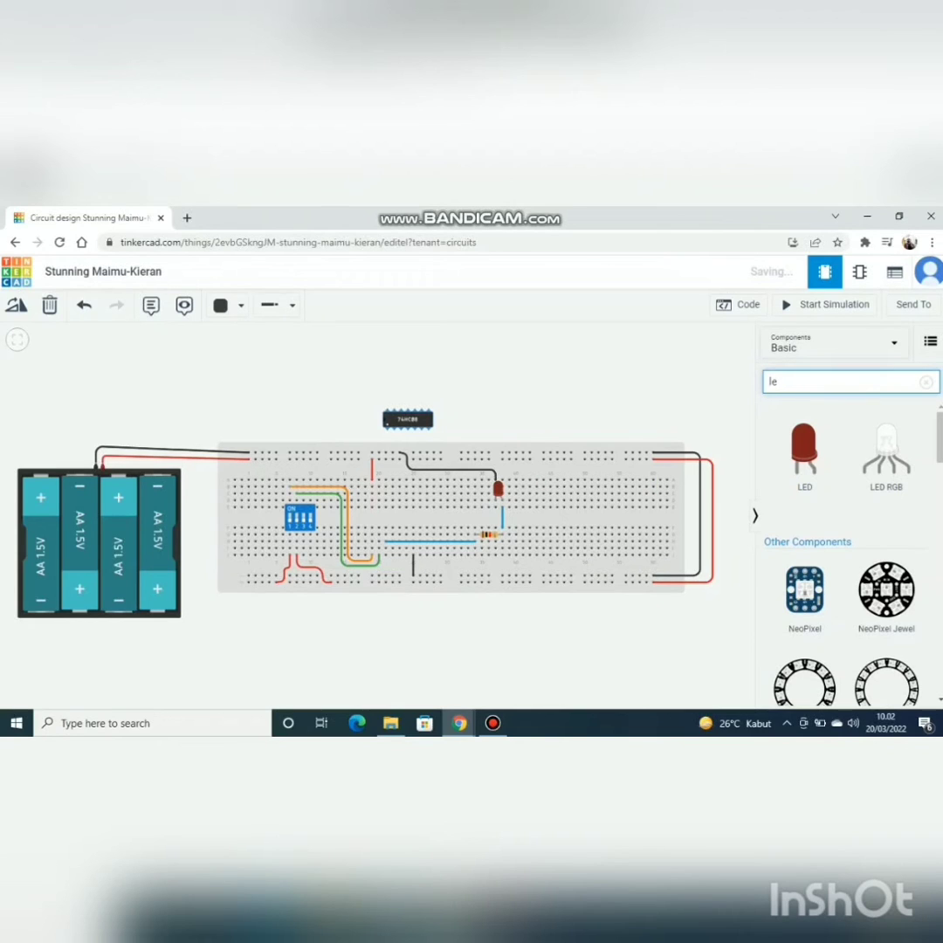
key(BackSpace)
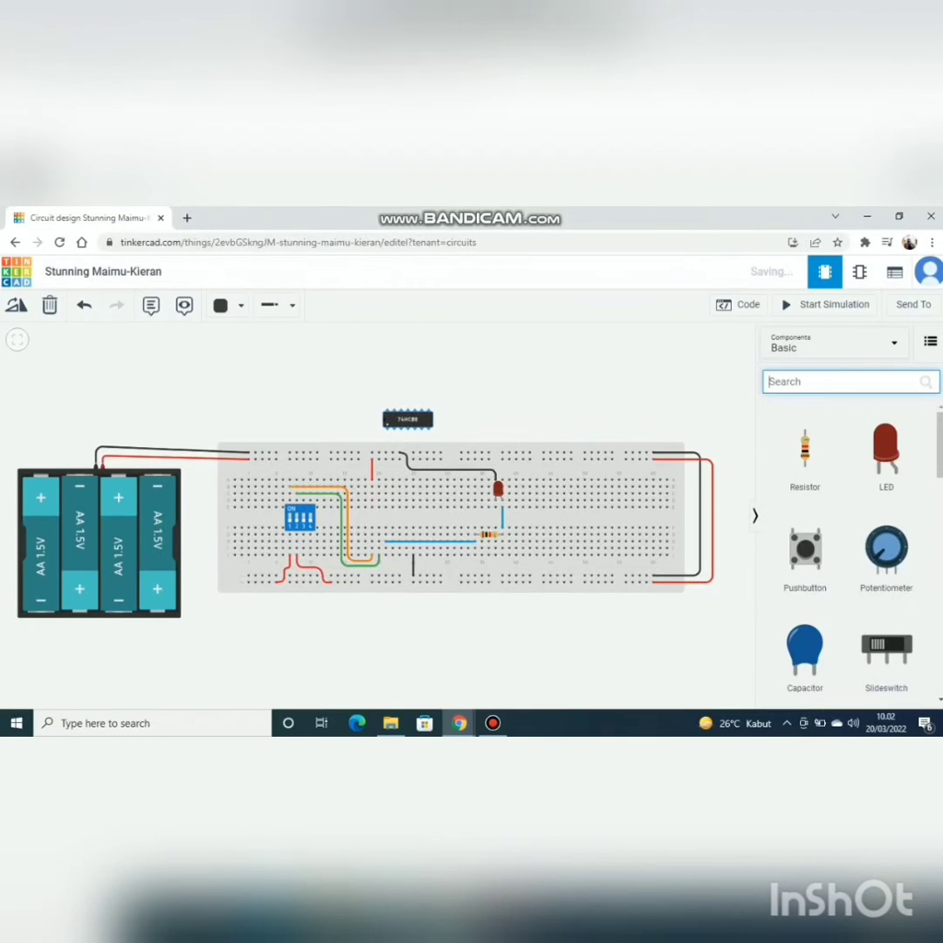
text(74)
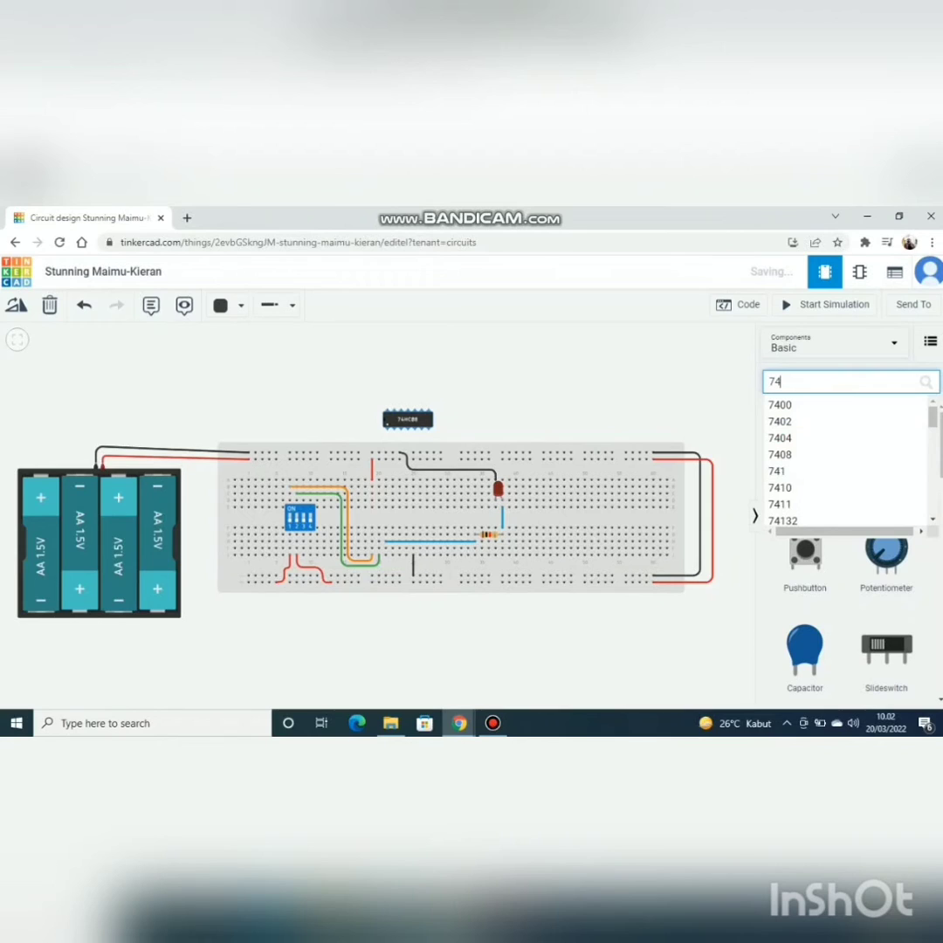
text(32)
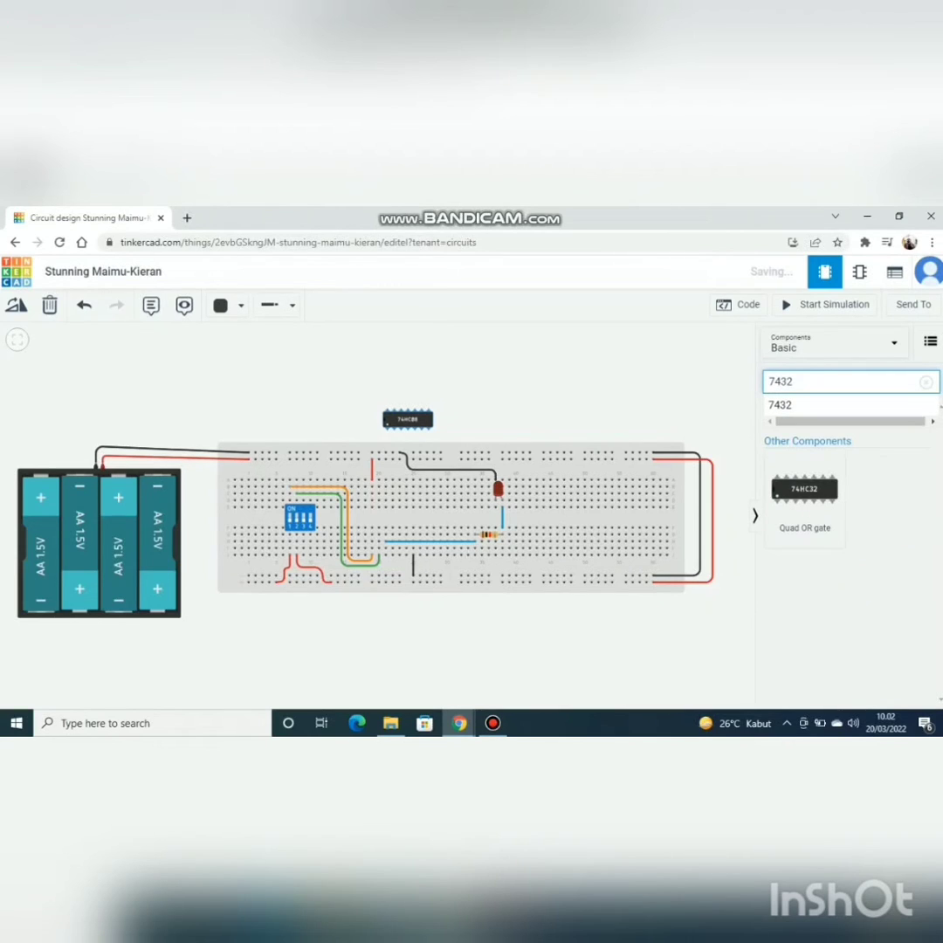
Step: Place the 74HC32 quad OR gate across the breadboard's center gap at columns 19 to 25, where the 74HC08 was
drag(804, 493, 391, 518)
click(391, 518)
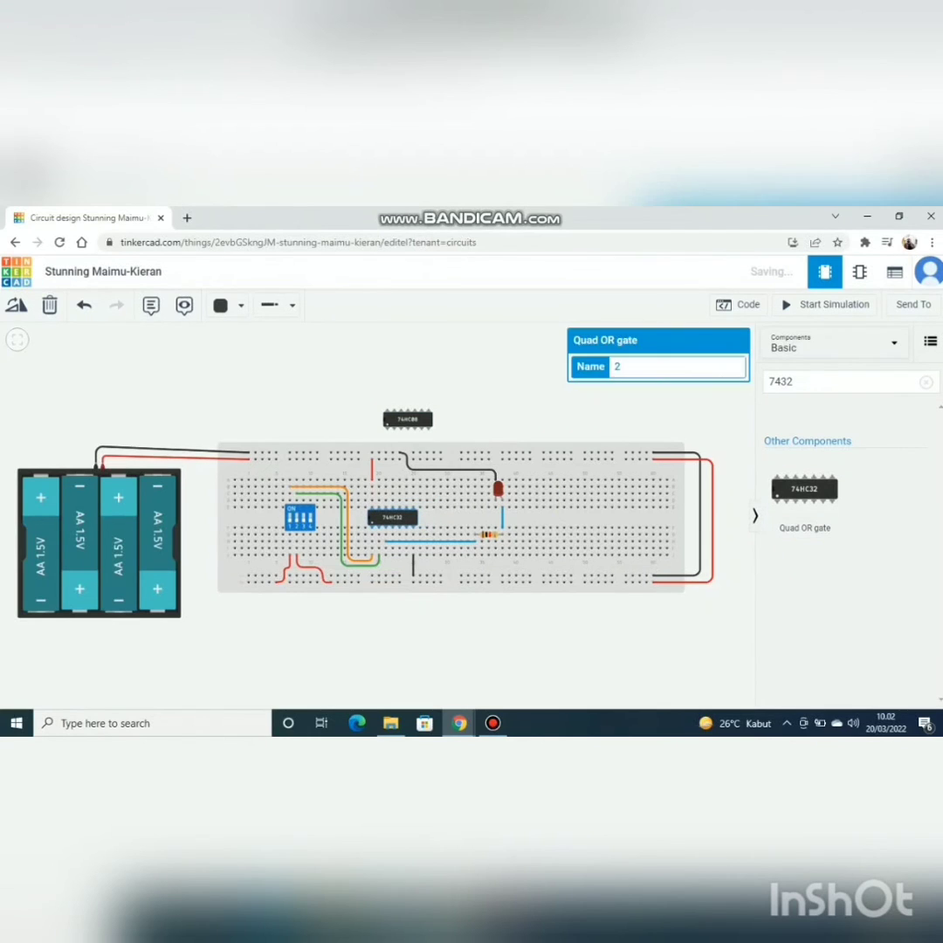
click(594, 414)
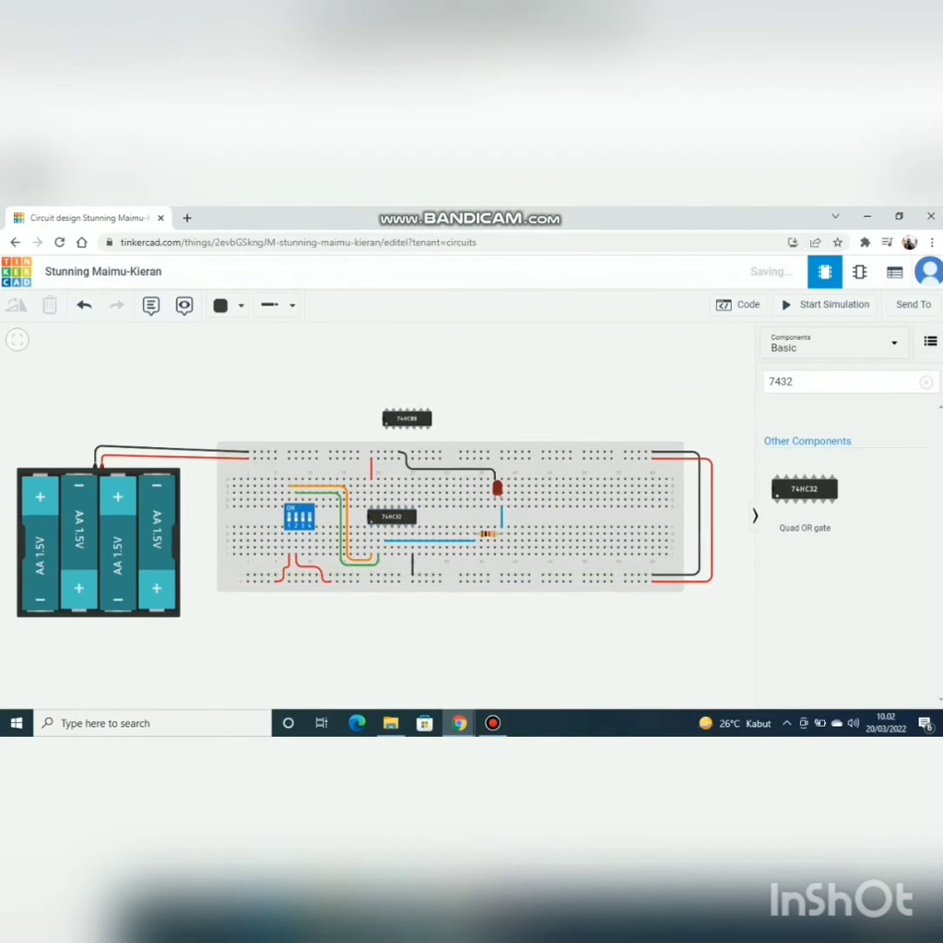
scroll(336, 563, up, 3)
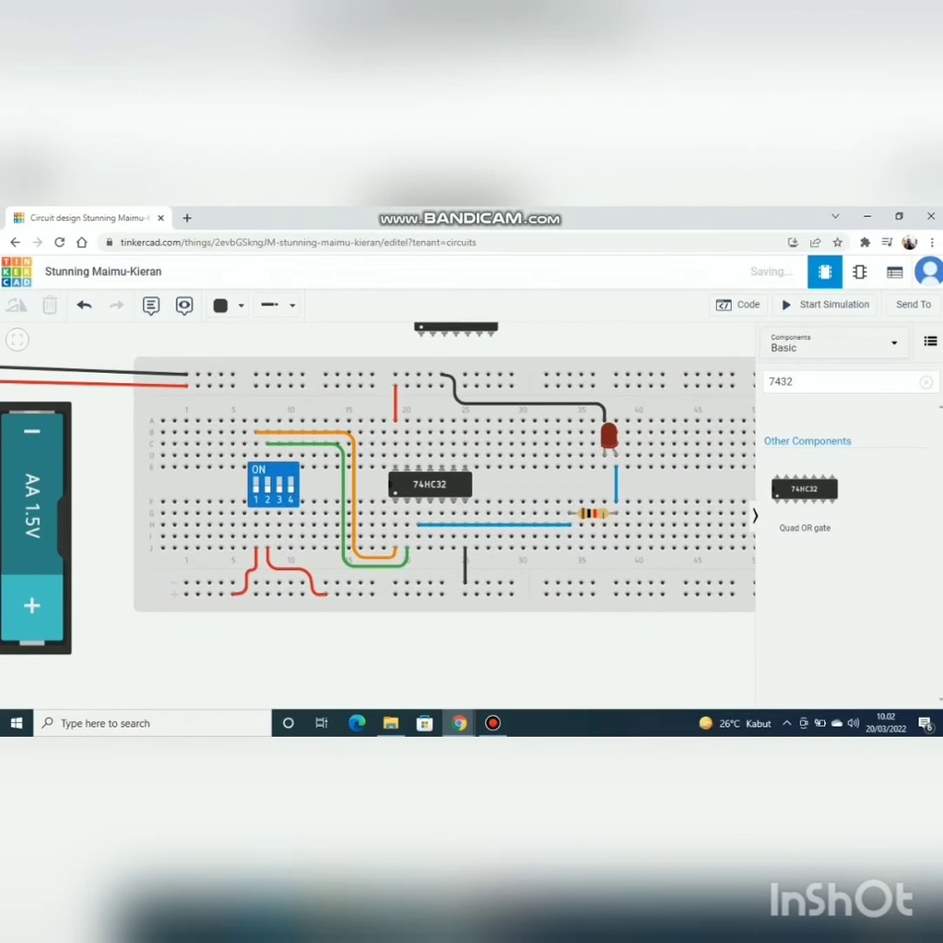
Step: Run the simulation of the 74HC32 OR gate circuit, check the whole layout and stop the simulation
click(273, 482)
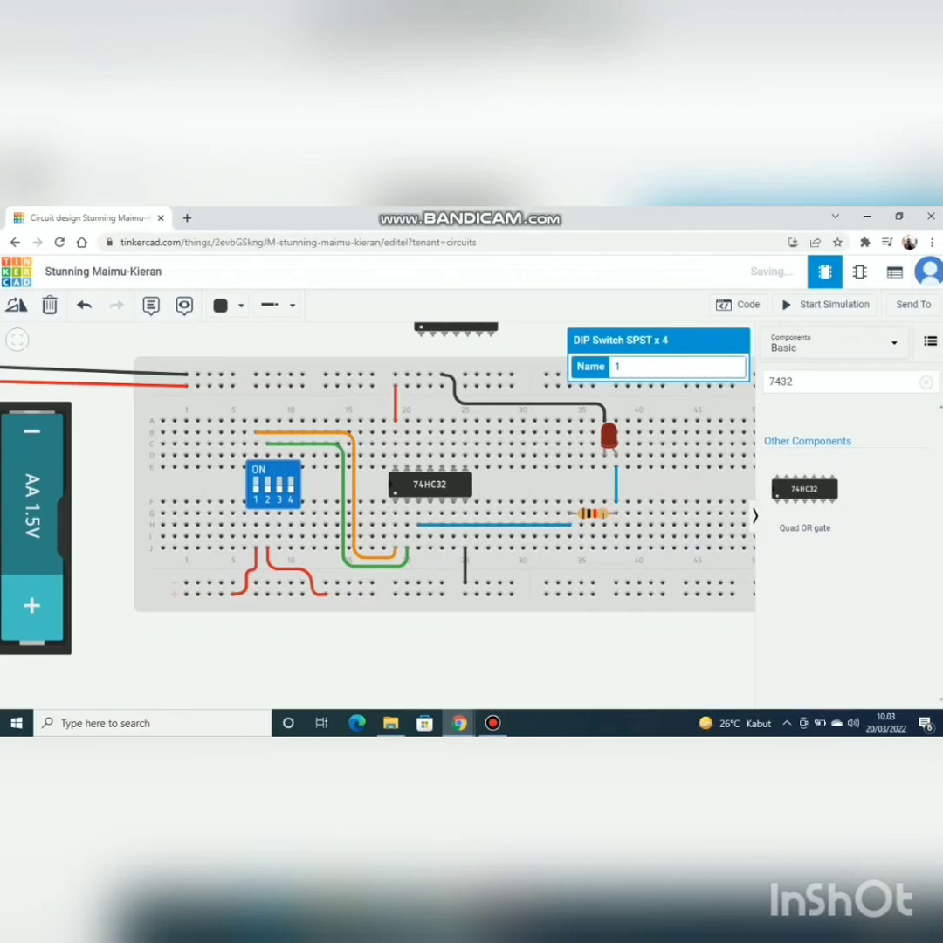
click(825, 305)
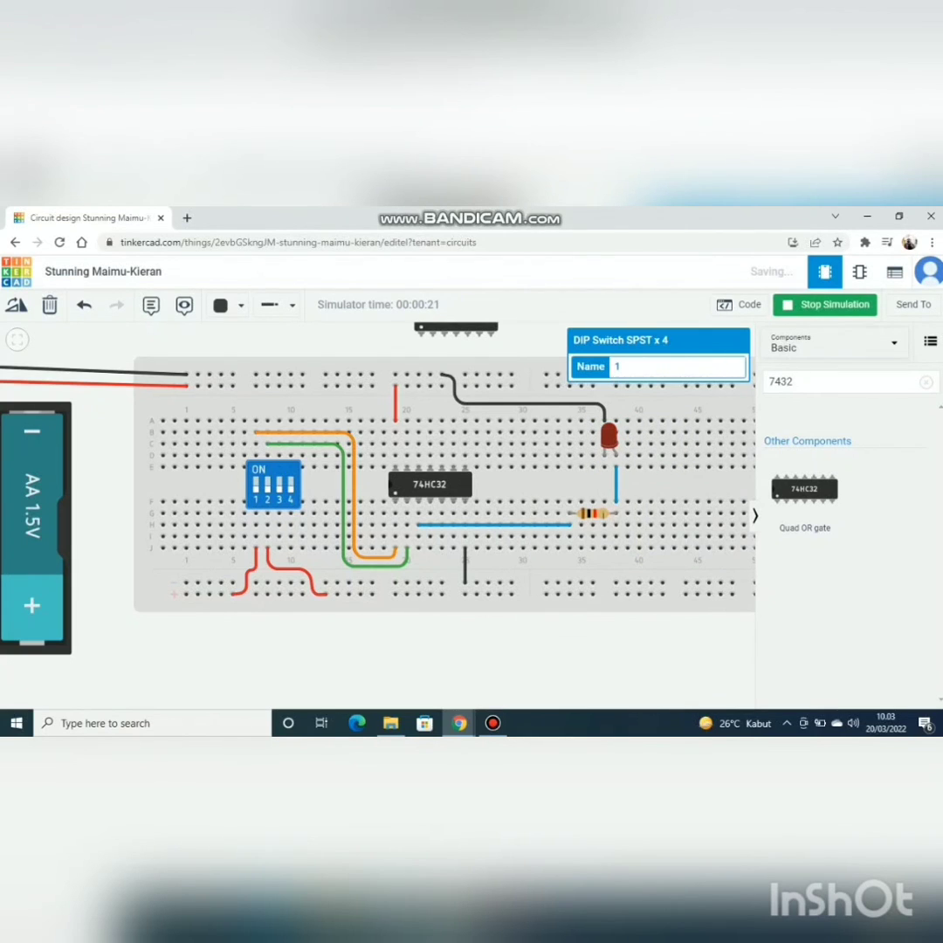
scroll(582, 474, down, 3)
scroll(598, 470, down, 2)
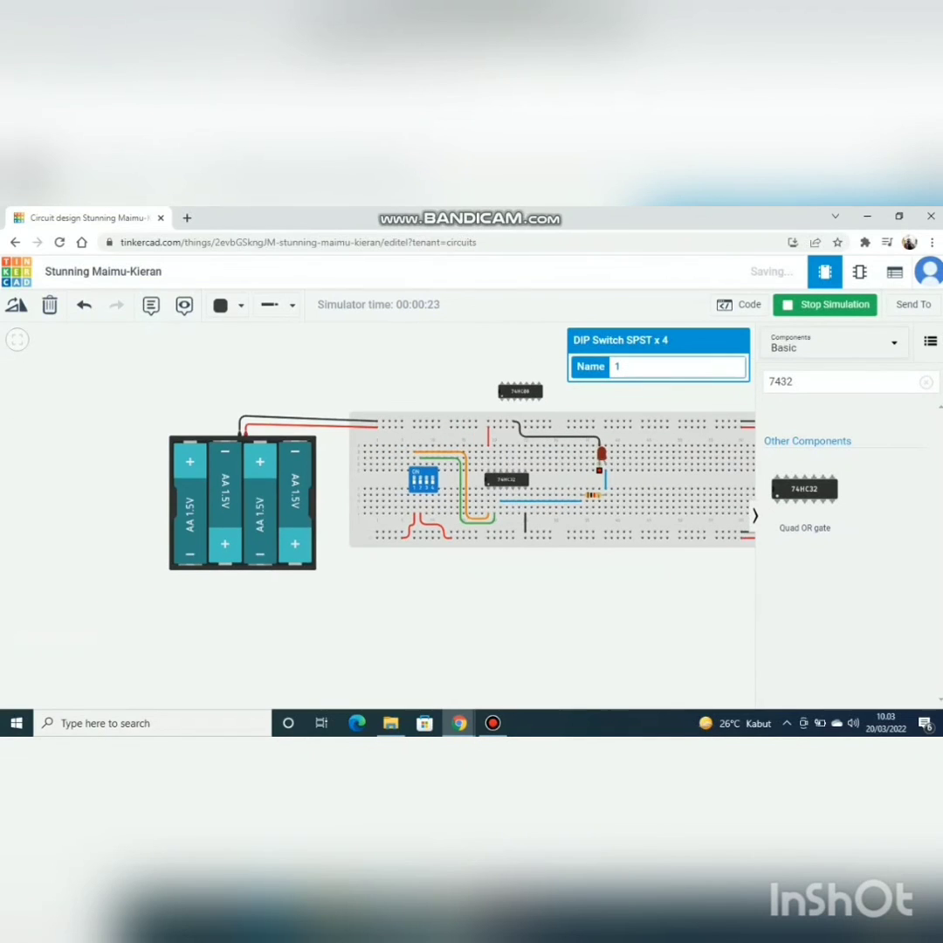
scroll(601, 467, up, 1)
drag(676, 455, 573, 444)
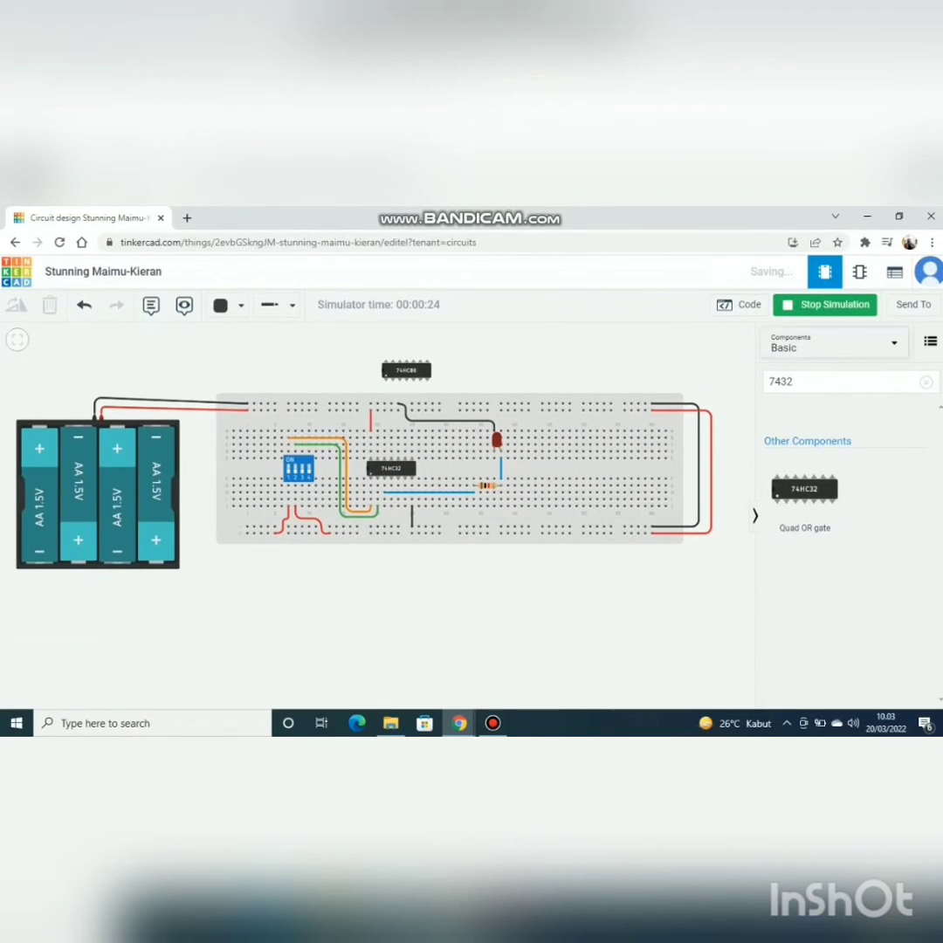
click(824, 305)
click(493, 723)
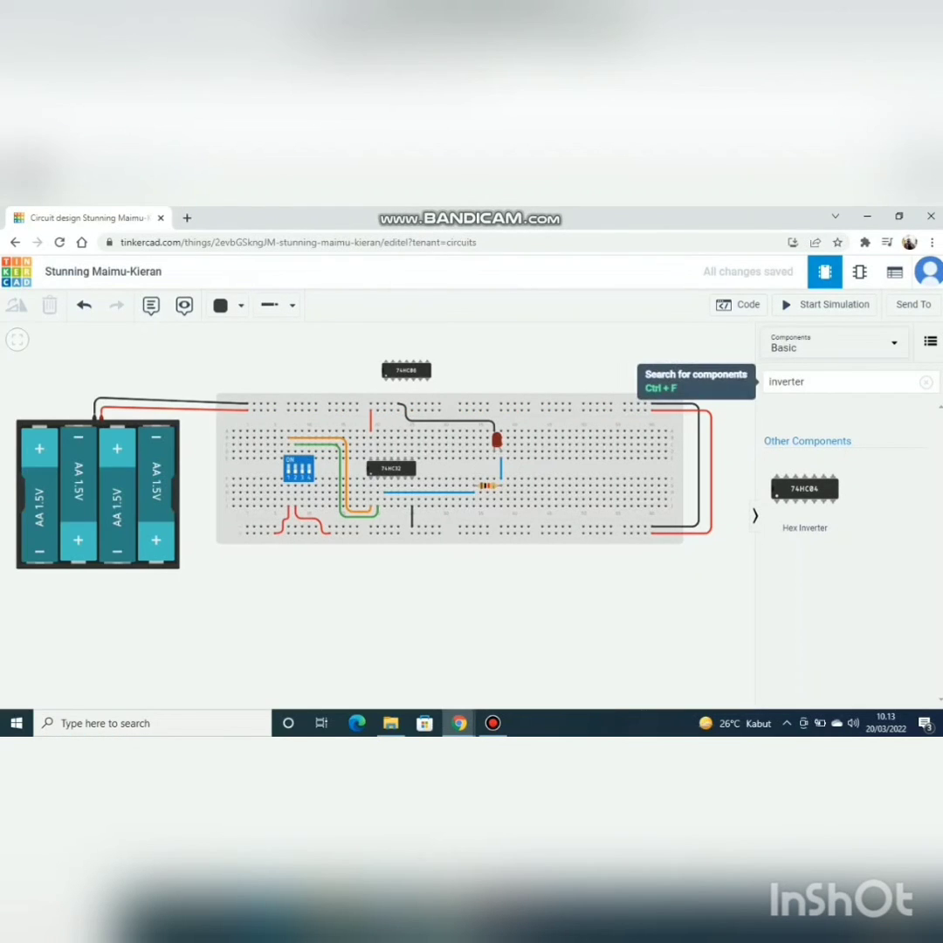
Step: Search the component library for "inverter"
click(776, 381)
key(ctrl+a)
key(BackSpace)
text(inv)
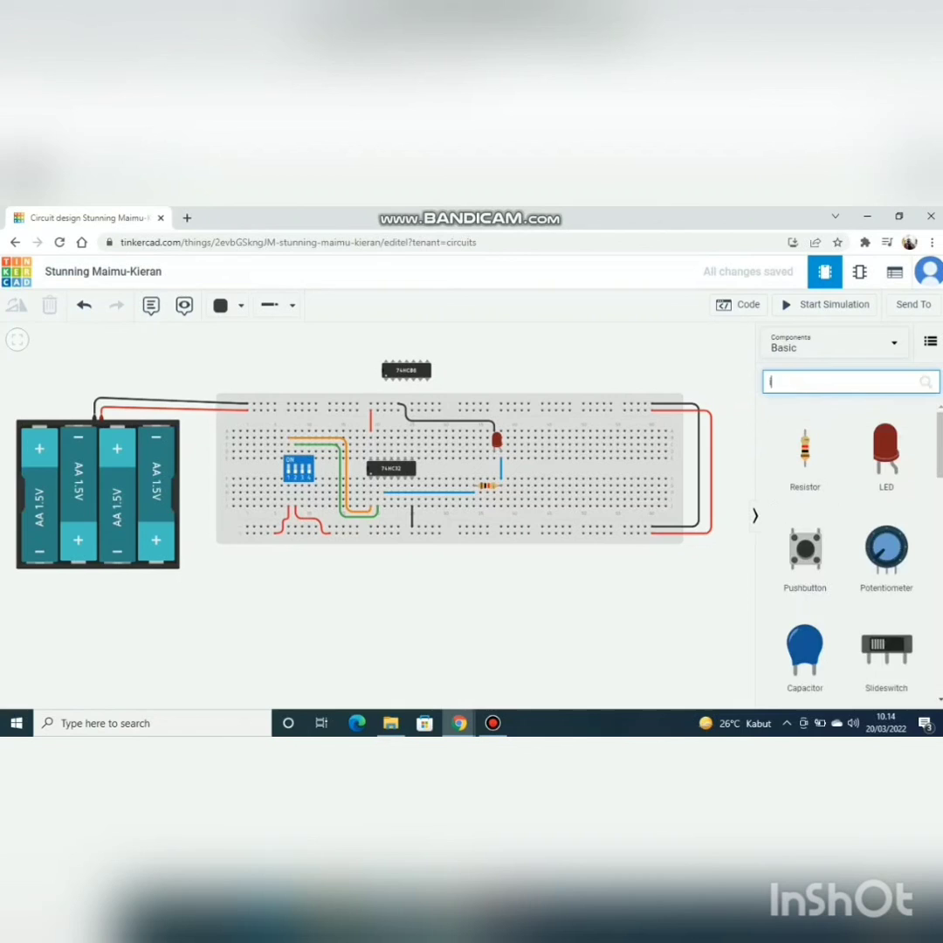
text(er)
click(784, 405)
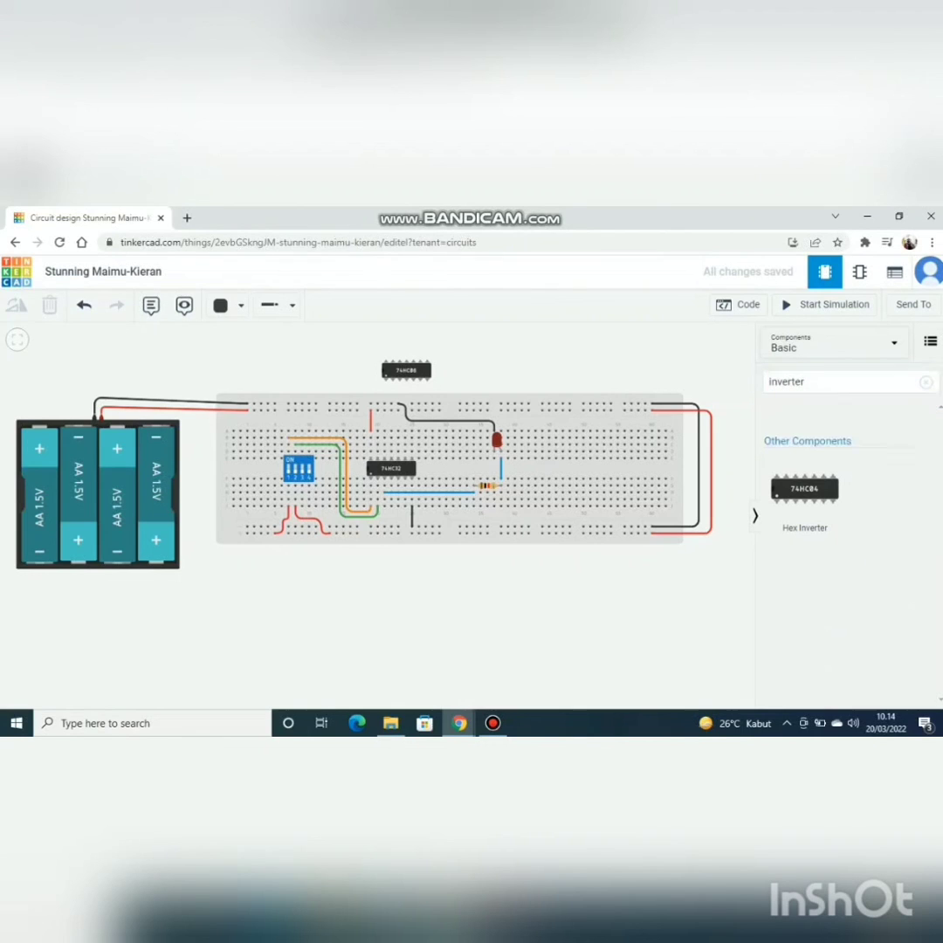
Step: Move the 74HC32 above the breadboard beside the 74HC08 and place the 74HC04 hex inverter across the center gap at columns 19 to 25
drag(391, 467, 488, 367)
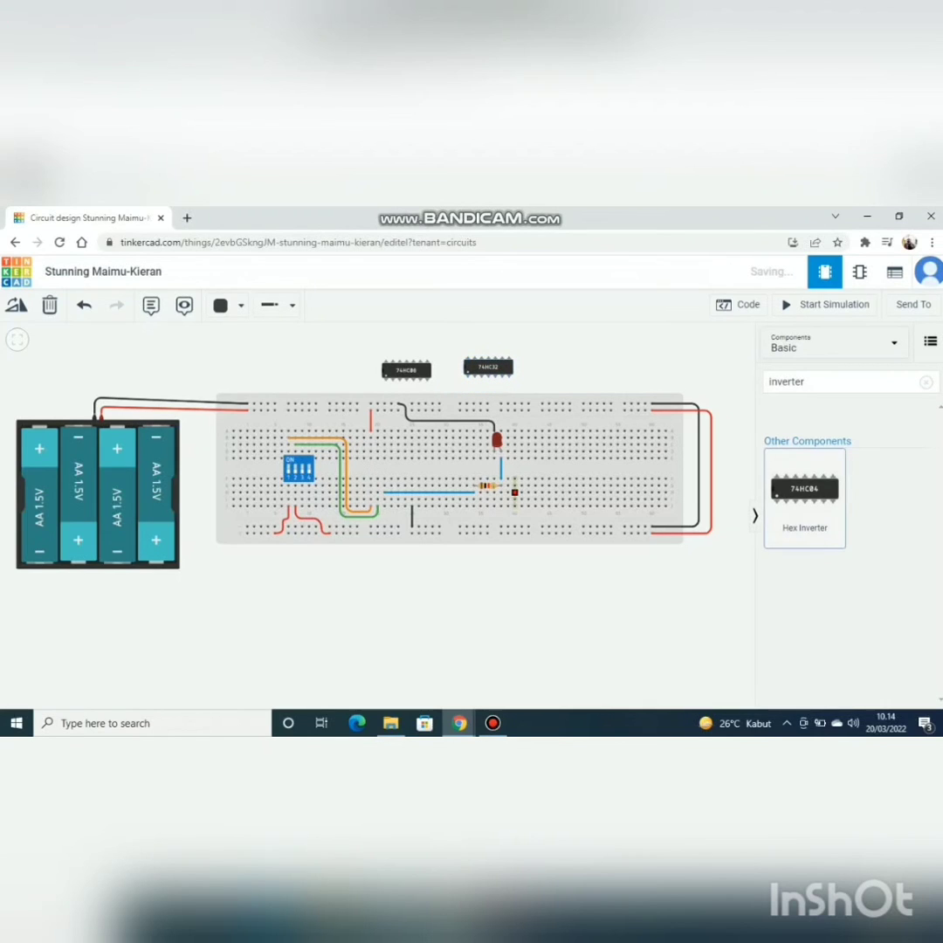
click(514, 491)
click(804, 497)
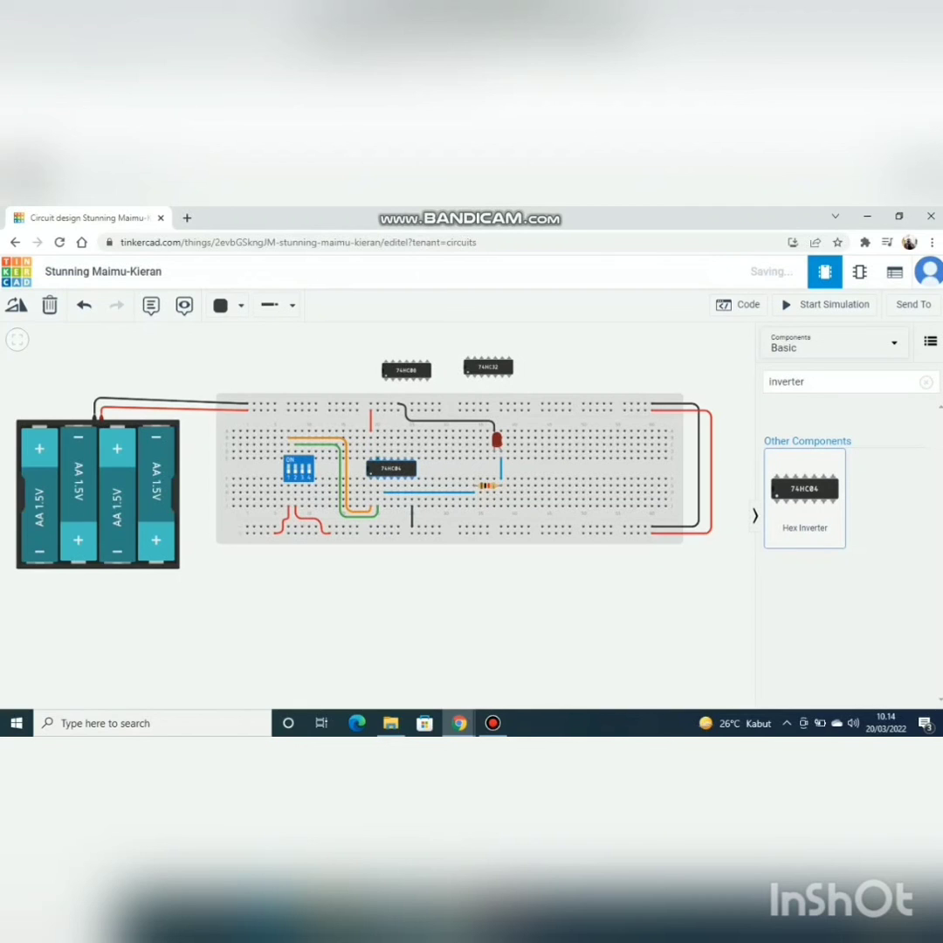
click(391, 469)
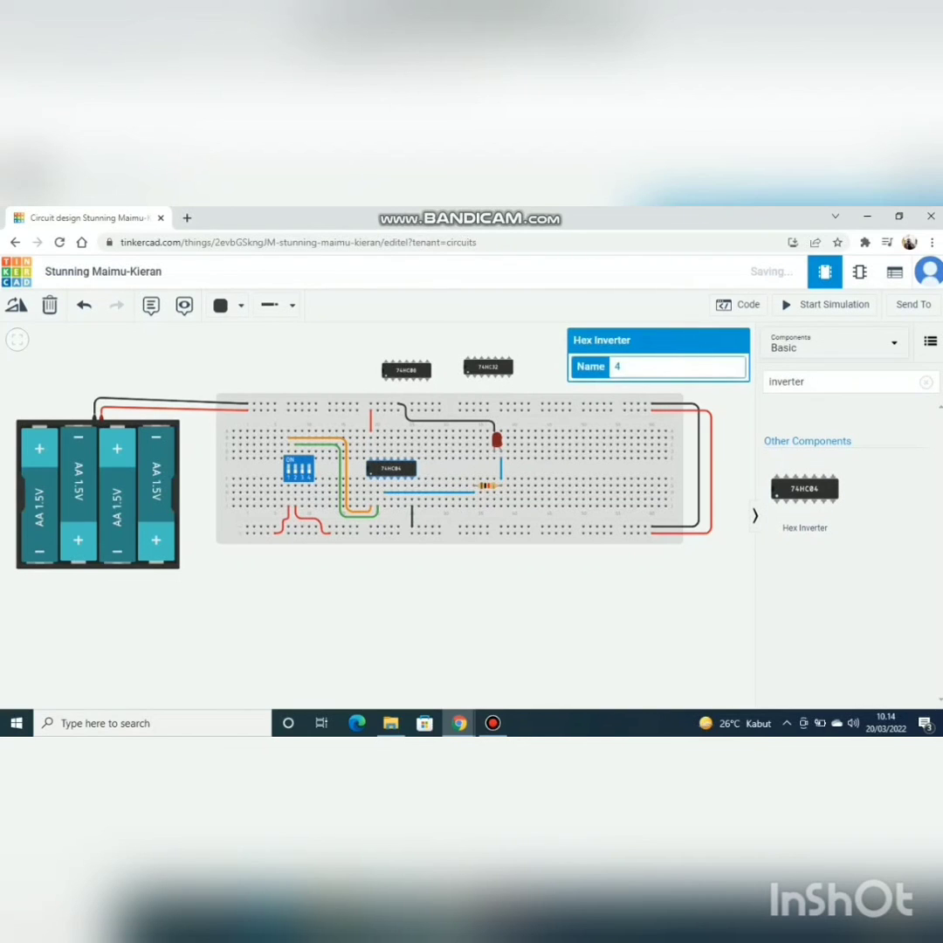
Step: Delete the second DIP switch's red supply wire and the green wire running from that switch to column 20 at the chip
scroll(330, 514, up, 4)
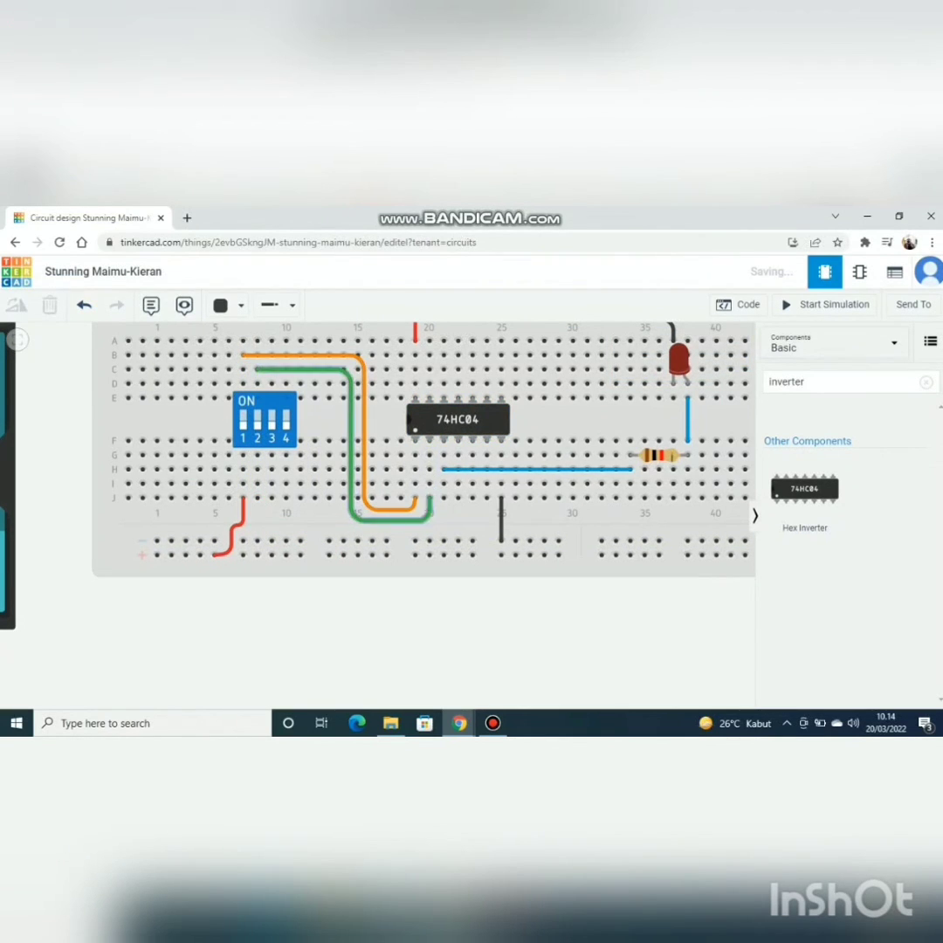
click(351, 445)
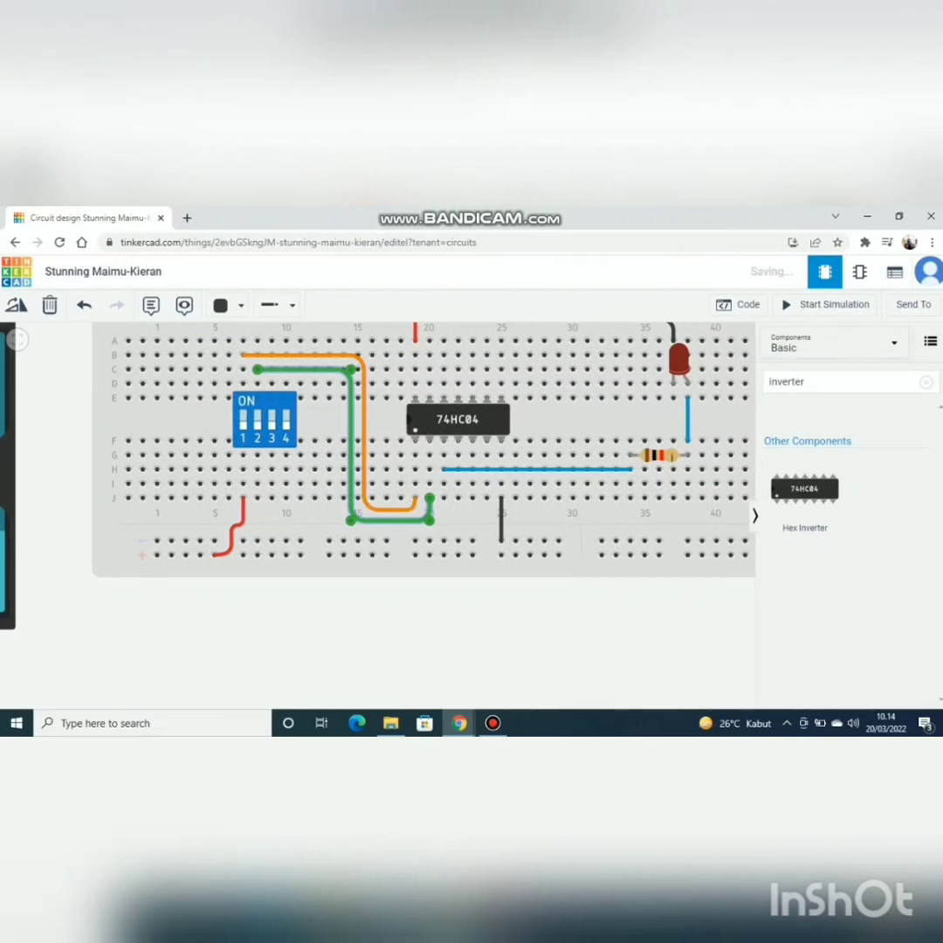
click(50, 305)
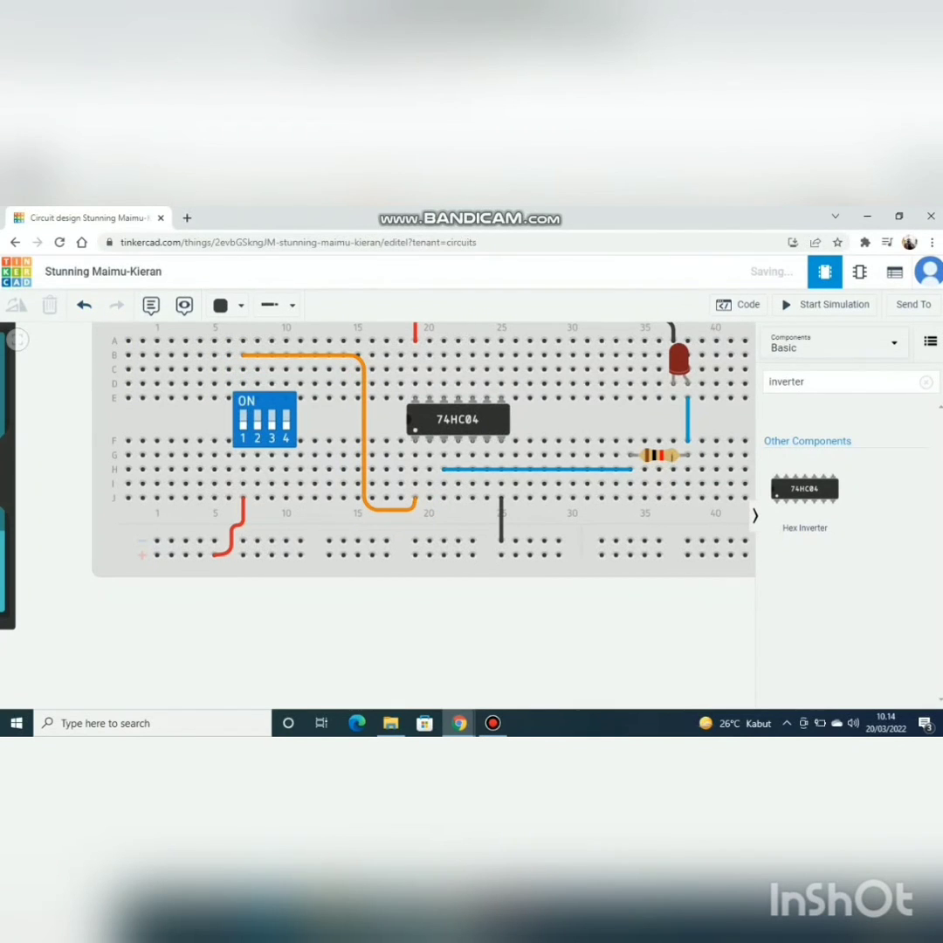
Step: Start the simulation of the 74HC04 inverter circuit
scroll(672, 611, up, 3)
scroll(684, 609, down, 6)
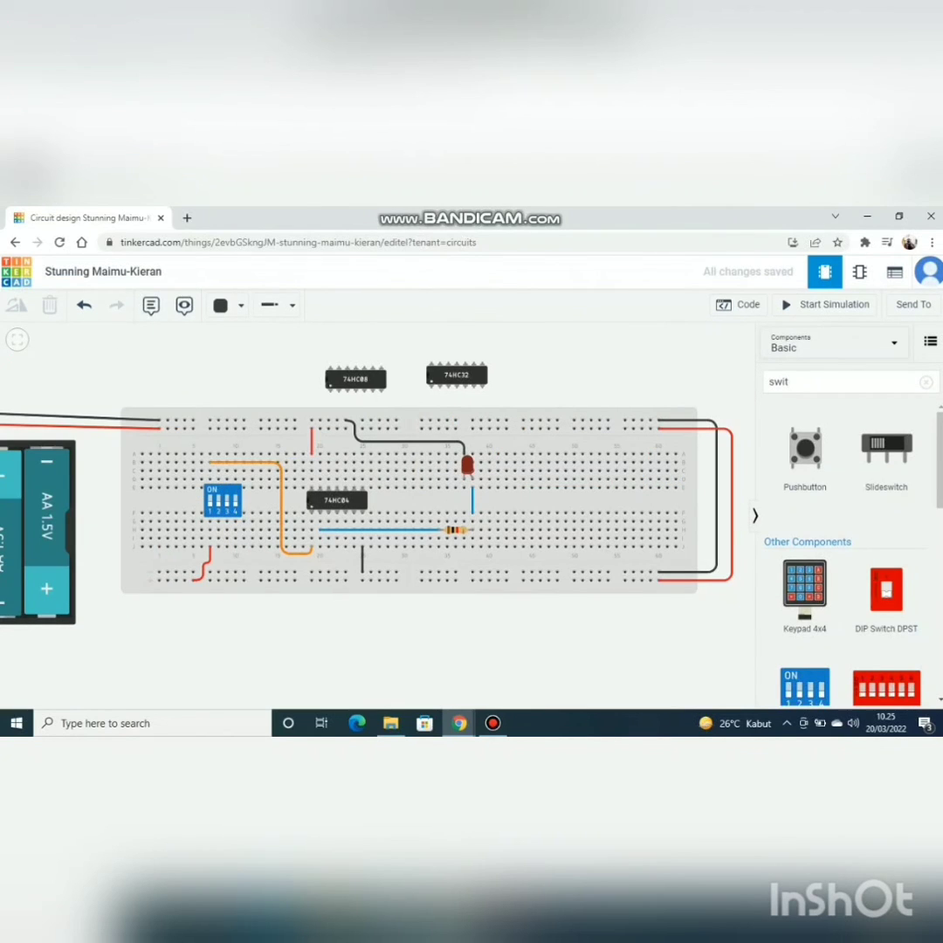
click(222, 501)
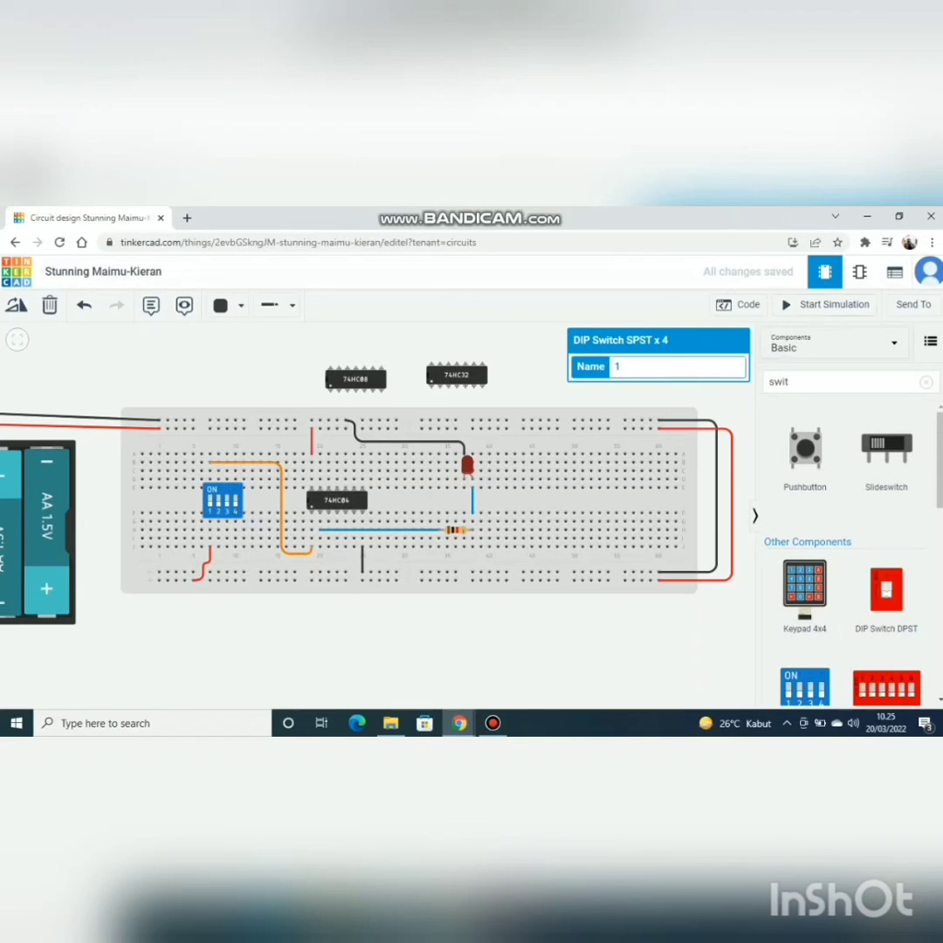
click(825, 304)
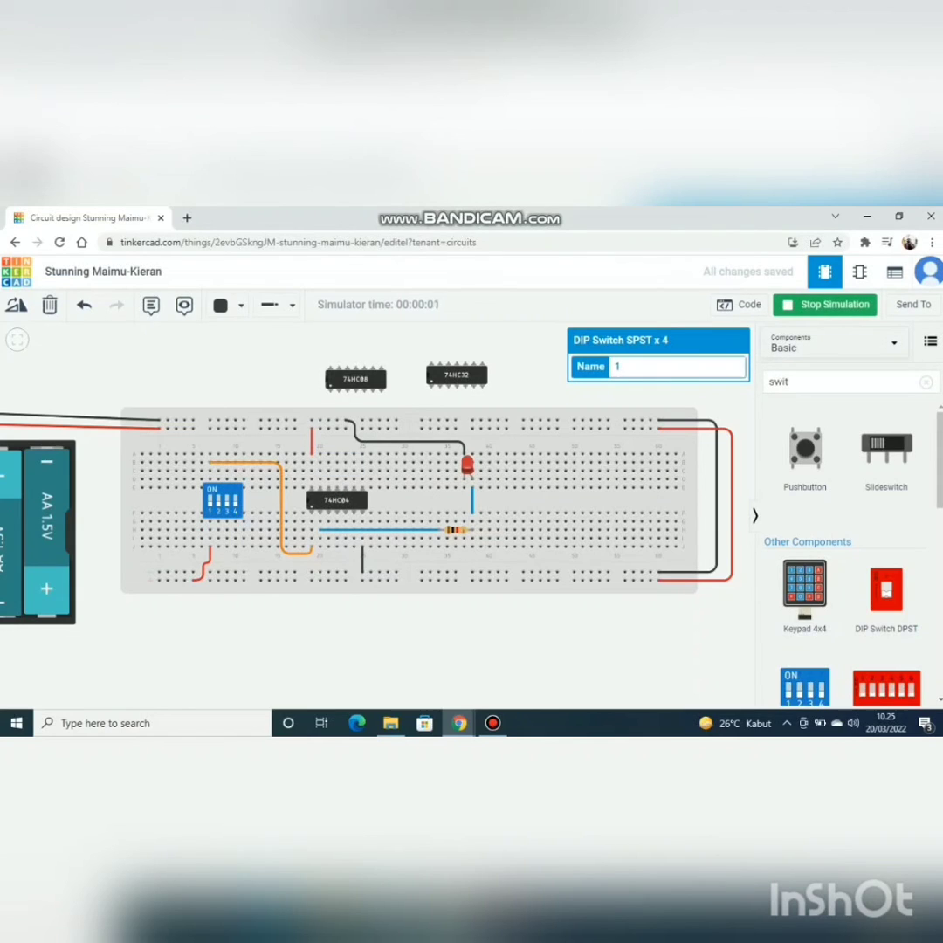